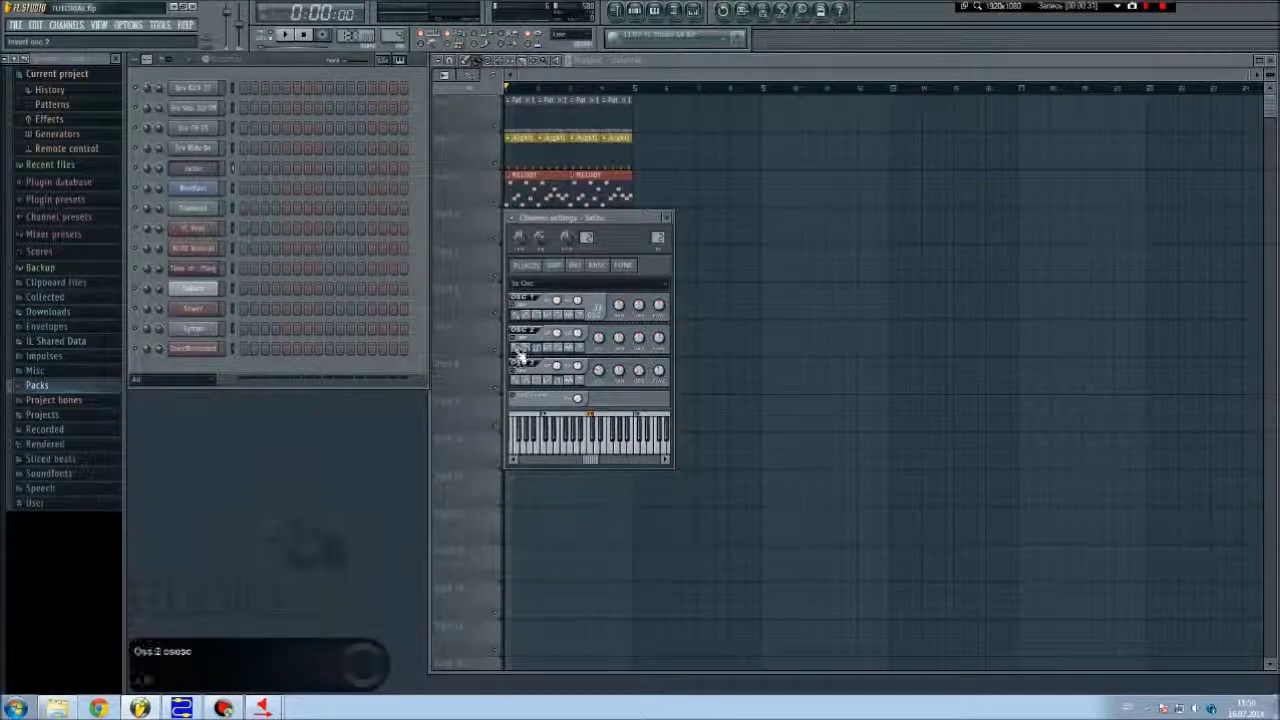
Step: Adjust oscillator 2's coarse pitch in the 3x Osc channel and reset the fine pitch of oscillators 3 and 2
{"action": "left_click_drag", "start_coordinate": [638, 340], "coordinate": [638, 364]}
{"action": "right_click", "coordinate": [660, 370]}
{"action": "left_click", "coordinate": [670, 377]}
{"action": "right_click", "coordinate": [662, 339]}
{"action": "left_click", "coordinate": [676, 343]}
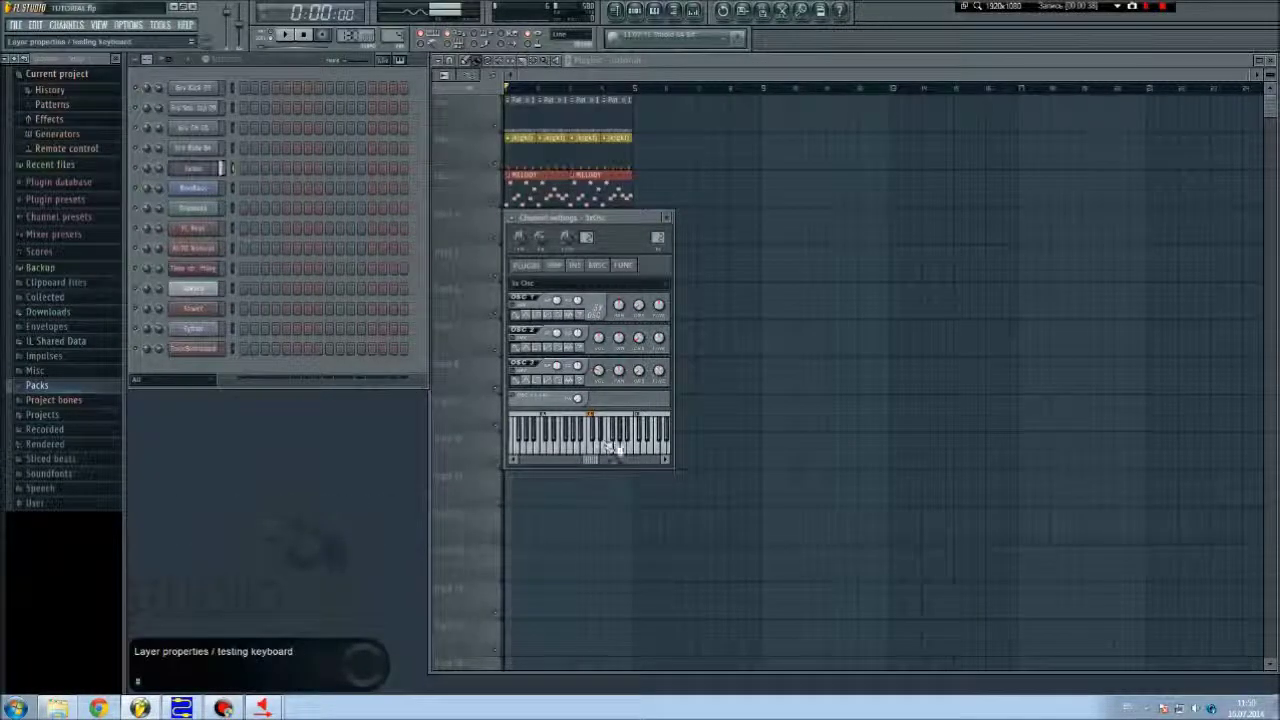
Step: Audition the 3x Osc sound with single notes and sweeps across its preview keyboard
{"action": "mouse_move", "coordinate": [652, 453]}
{"action": "left_mouse_down"}
{"action": "mouse_move", "coordinate": [586, 461]}
{"action": "mouse_move", "coordinate": [683, 448]}
{"action": "mouse_move", "coordinate": [535, 449]}
{"action": "mouse_move", "coordinate": [586, 452]}
{"action": "mouse_move", "coordinate": [563, 451]}
{"action": "left_mouse_up"}
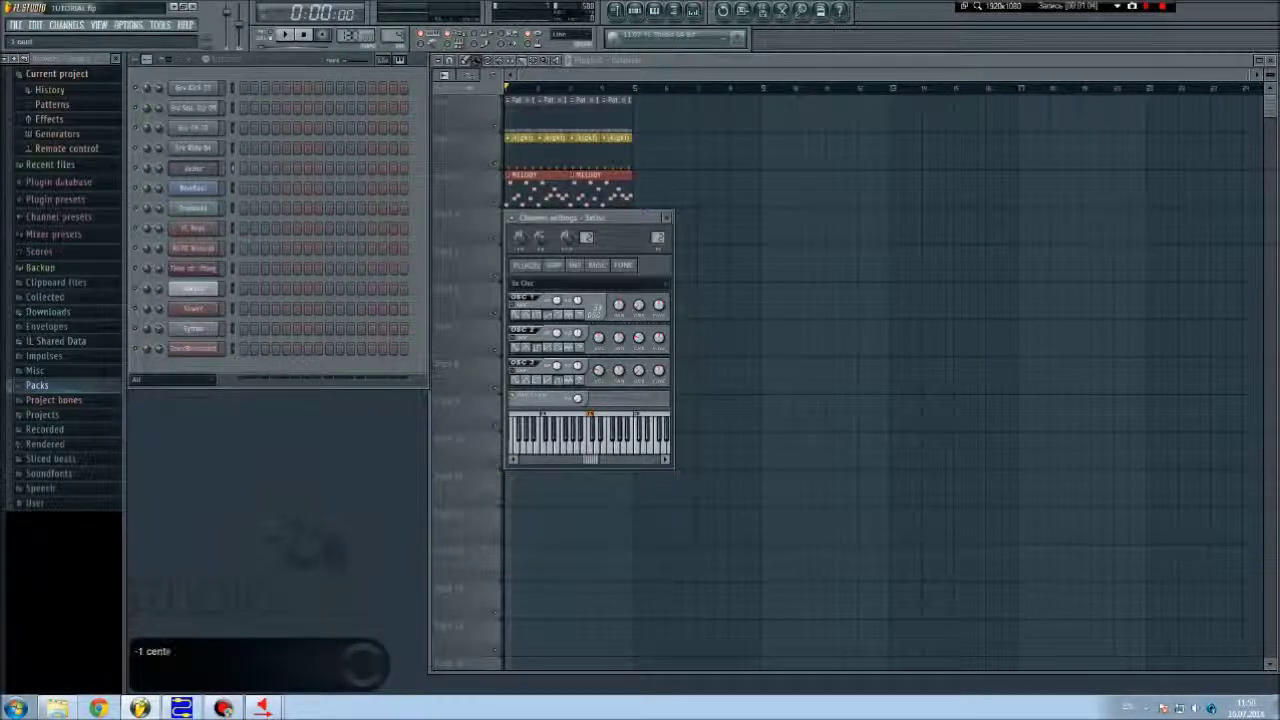
{"action": "left_click", "coordinate": [615, 442]}
{"action": "left_click", "coordinate": [604, 452]}
{"action": "mouse_move", "coordinate": [578, 456]}
{"action": "left_mouse_down"}
{"action": "mouse_move", "coordinate": [657, 443]}
{"action": "mouse_move", "coordinate": [668, 455]}
{"action": "left_mouse_up"}
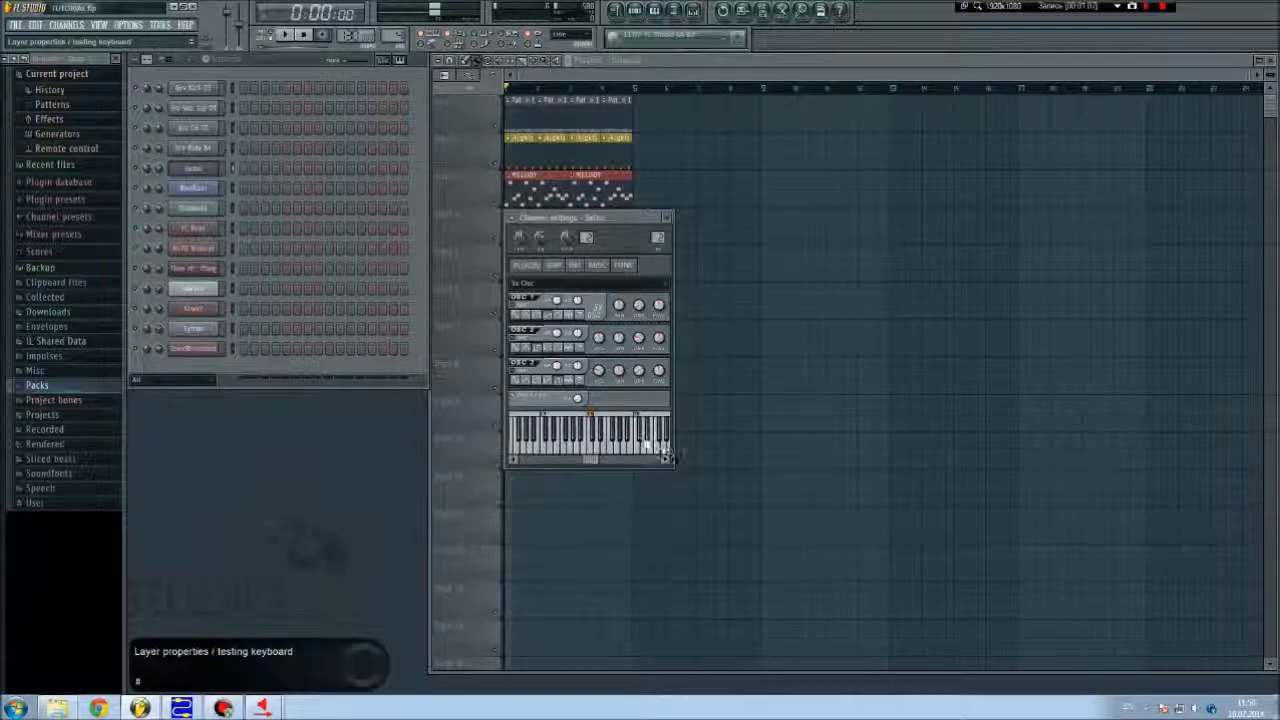
Step: View the 3x Osc sample properties and enable the envelope in its instrument properties
{"action": "left_click", "coordinate": [554, 265]}
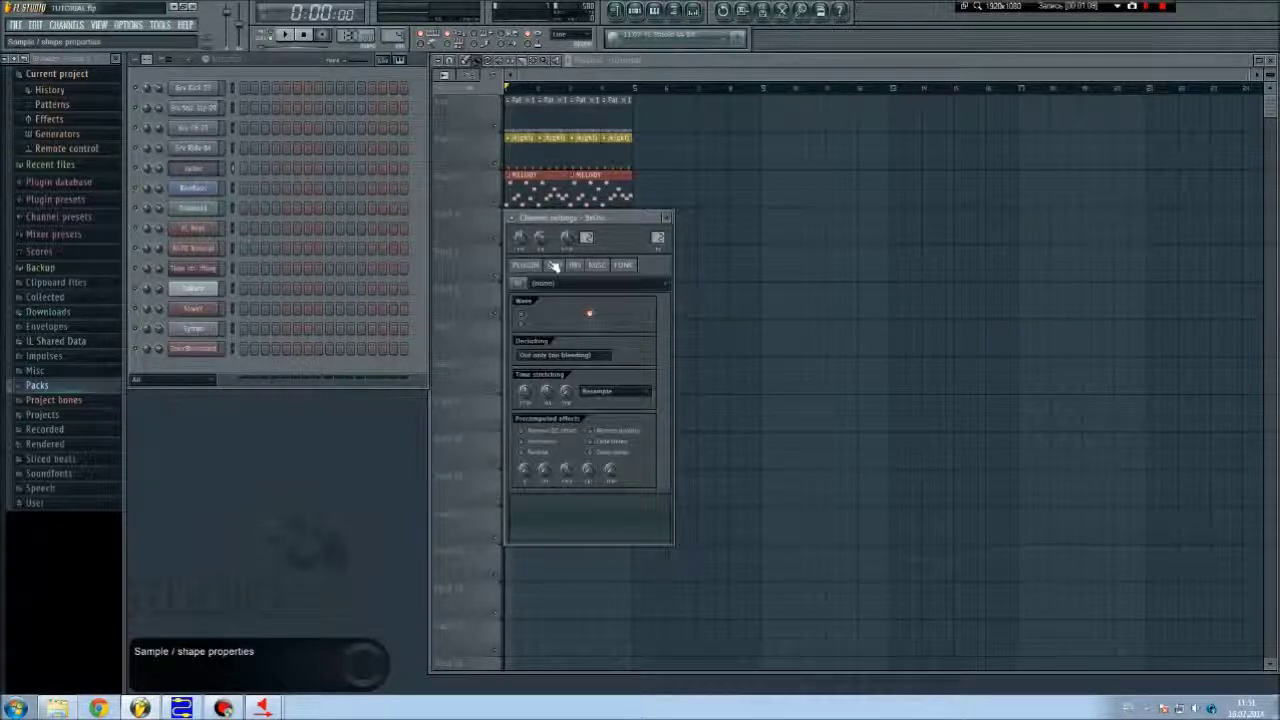
{"action": "left_click", "coordinate": [575, 265]}
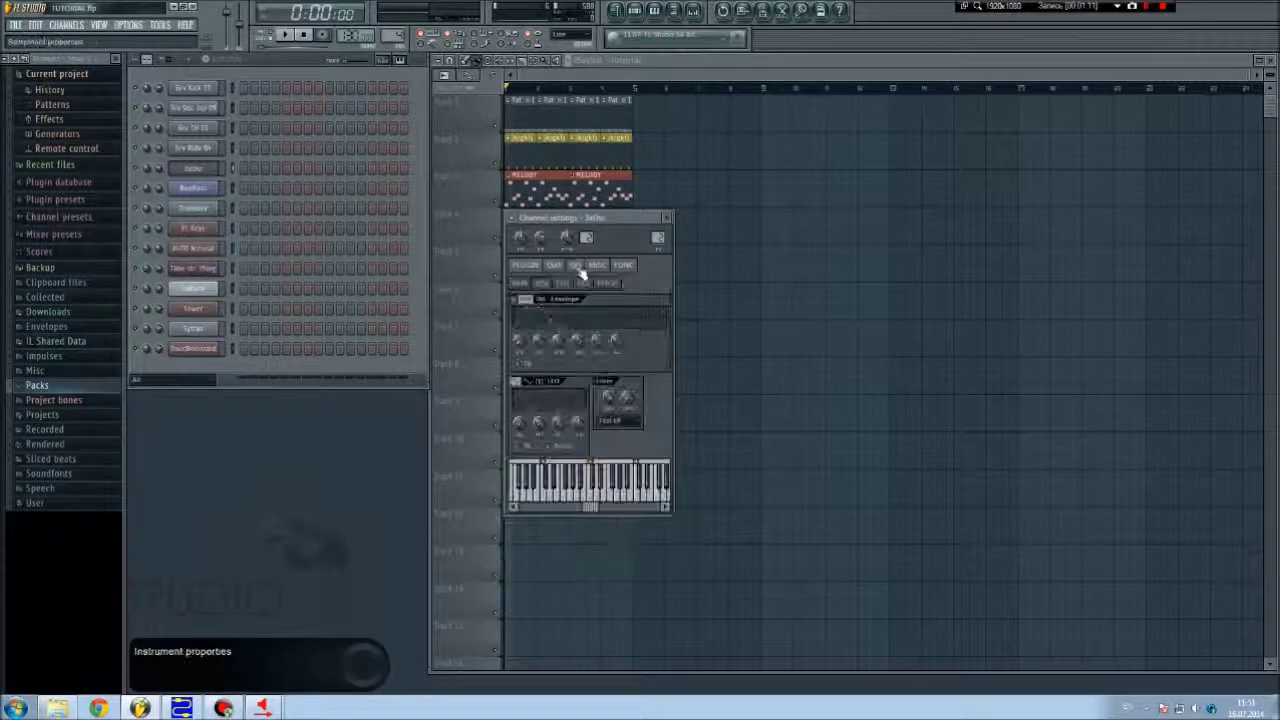
{"action": "left_click", "coordinate": [514, 300]}
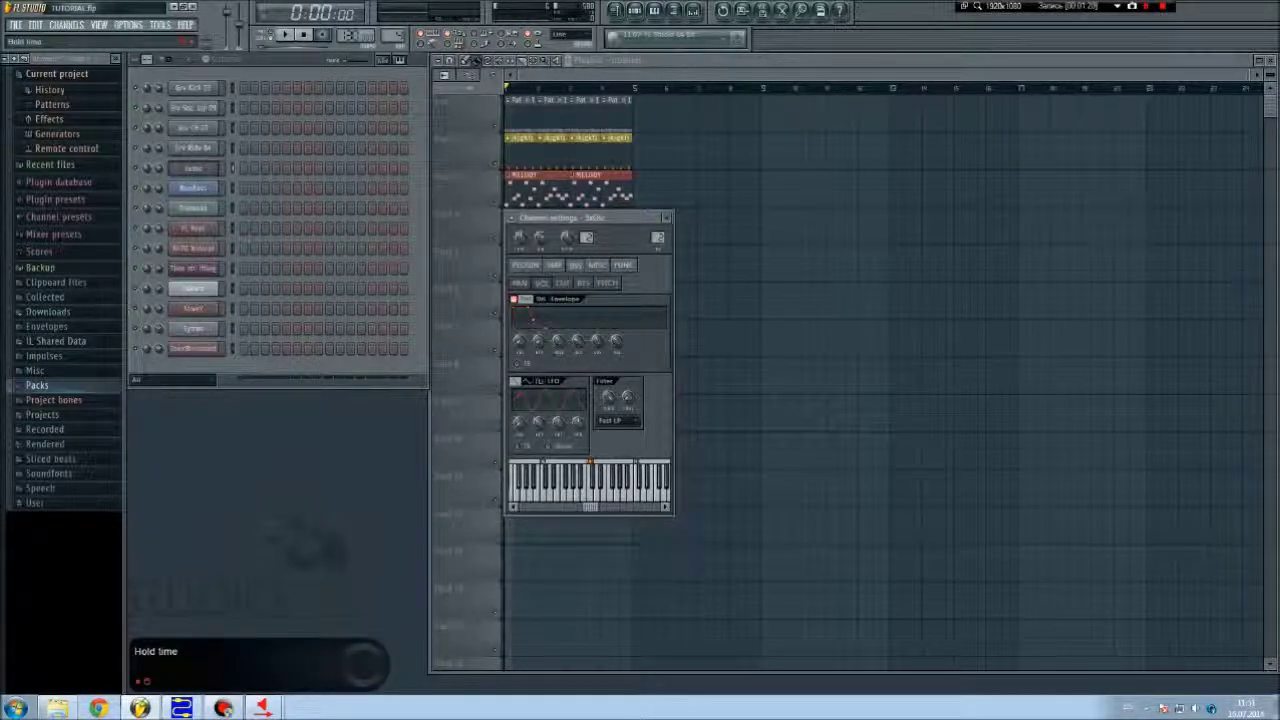
Step: Shift the preview keyboard to a higher range and audition notes with the 3x Osc envelope enabled
{"action": "left_click", "coordinate": [594, 484]}
{"action": "left_click_drag", "start_coordinate": [591, 507], "coordinate": [604, 508]}
{"action": "left_click", "coordinate": [566, 486]}
{"action": "left_click", "coordinate": [557, 498]}
{"action": "left_click", "coordinate": [558, 499]}
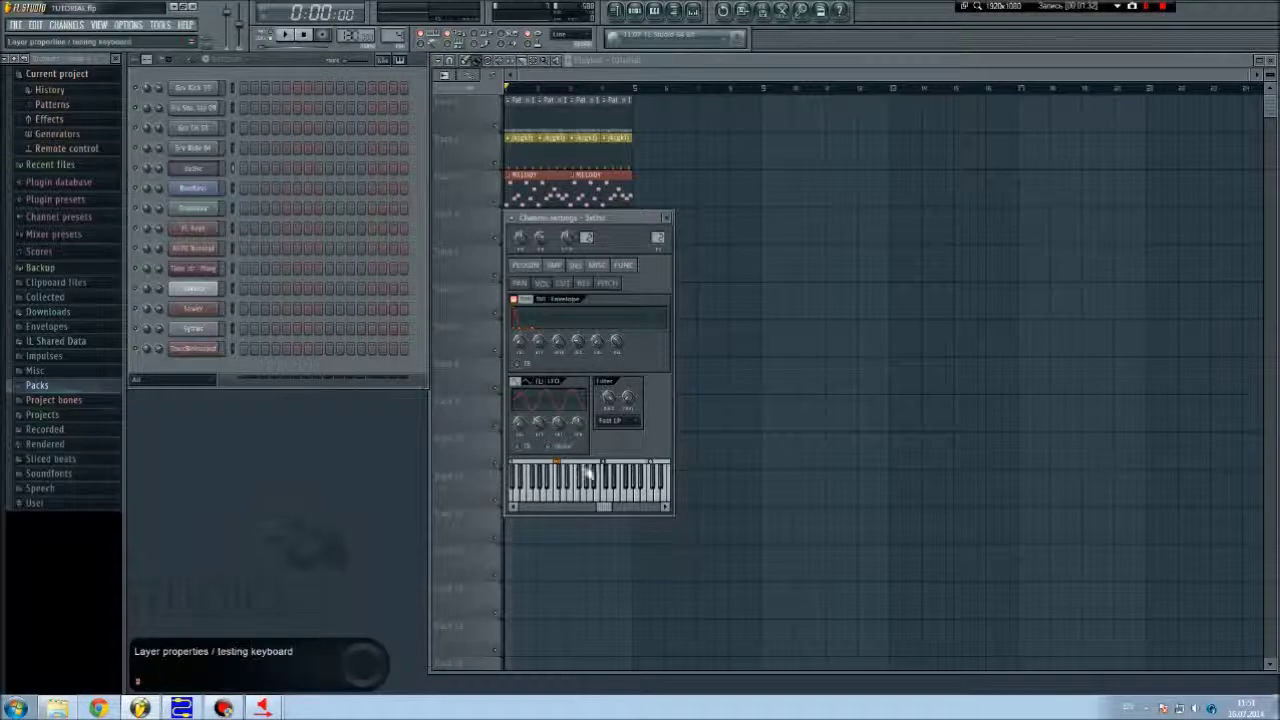
{"action": "left_click", "coordinate": [571, 500]}
{"action": "left_click", "coordinate": [597, 501]}
Step: Lengthen the 3x Osc envelope's decay slightly while auditioning notes, and close the channel settings
{"action": "key", "text": "v"}
{"action": "key", "text": "v"}
{"action": "key", "text": "v"}
{"action": "left_click_drag", "start_coordinate": [579, 344], "coordinate": [579, 336]}
{"action": "key", "text": "v"}
{"action": "key", "text": "x"}
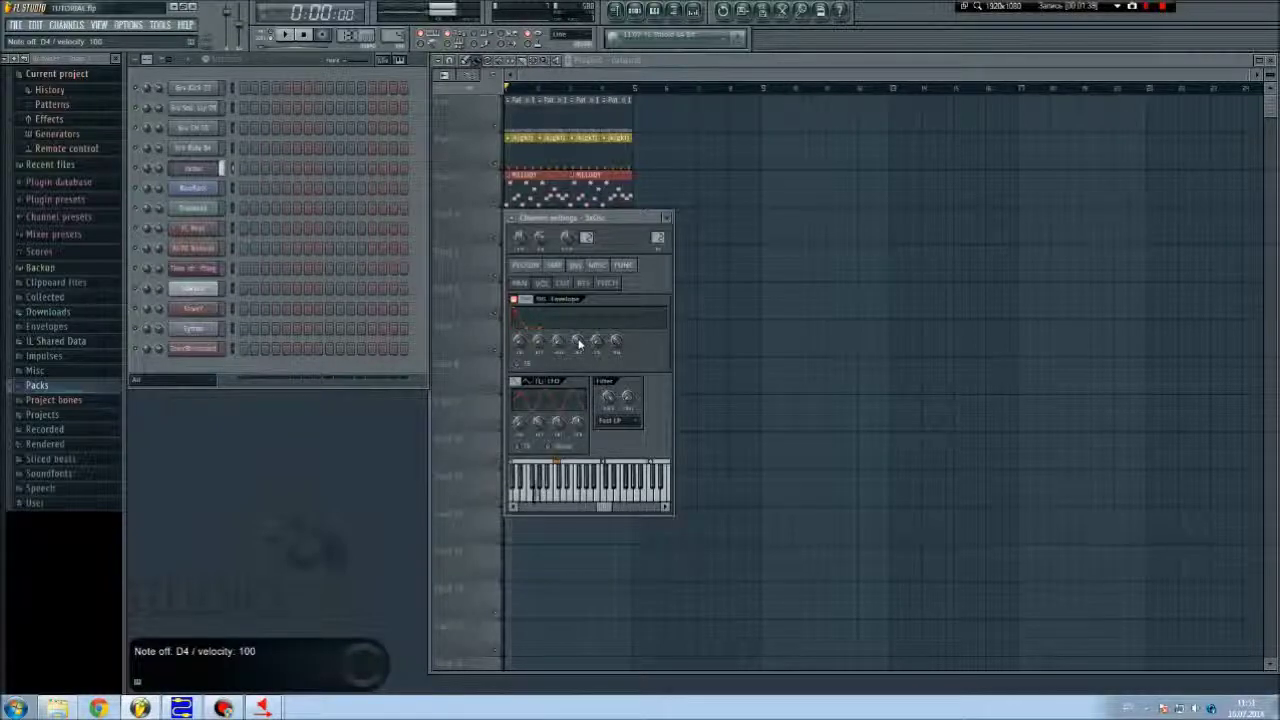
{"action": "key", "text": "c"}
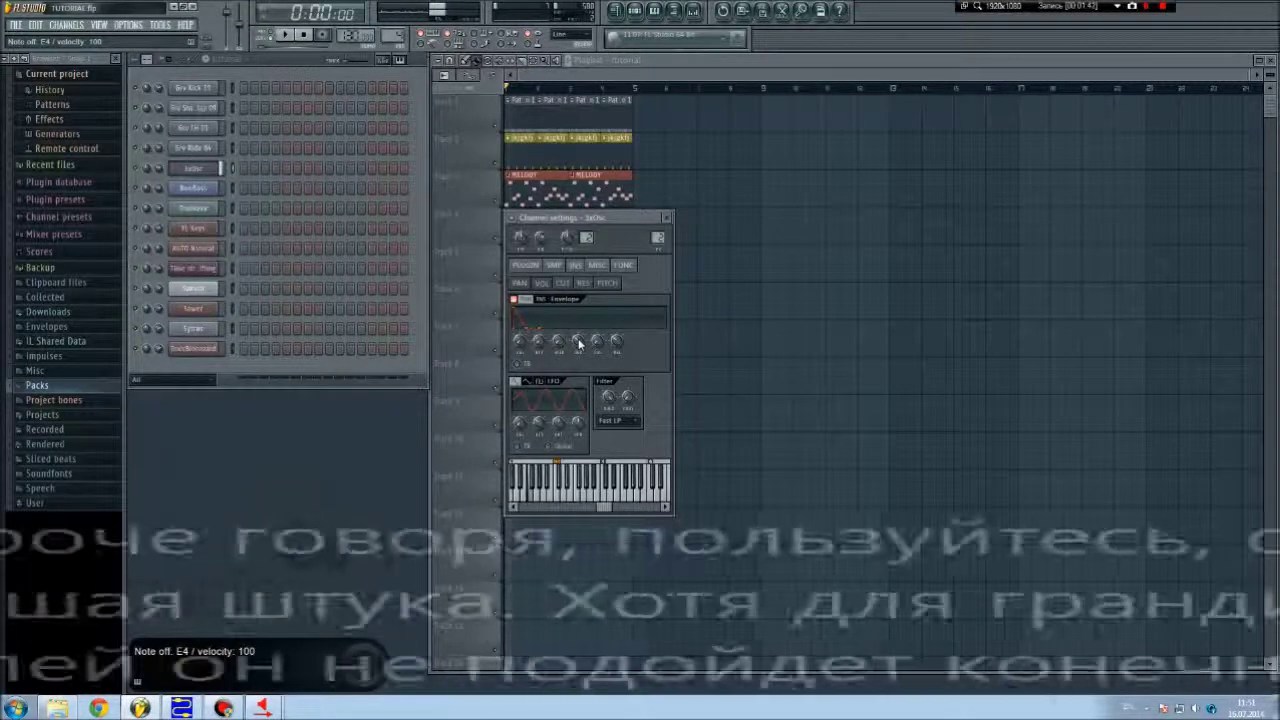
{"action": "left_click", "coordinate": [669, 219]}
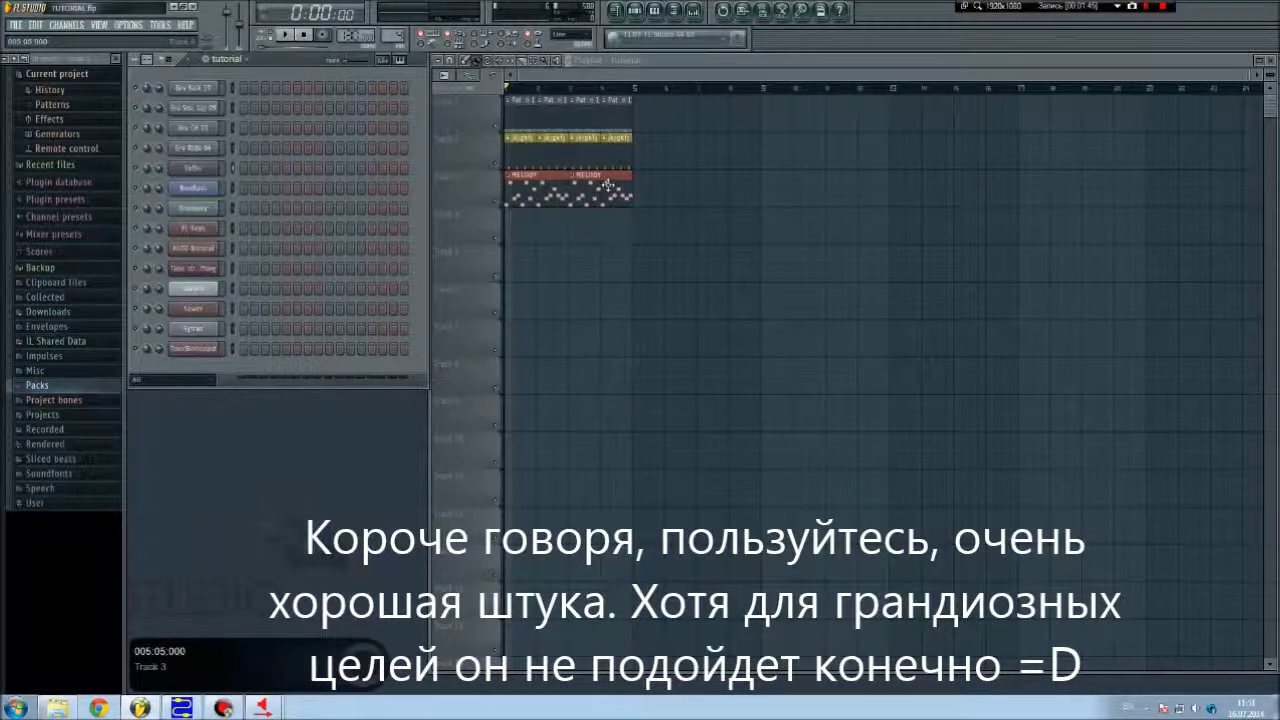
Step: Open the BooBass channel settings and reset the treble control to its default
{"action": "left_click", "coordinate": [186, 191]}
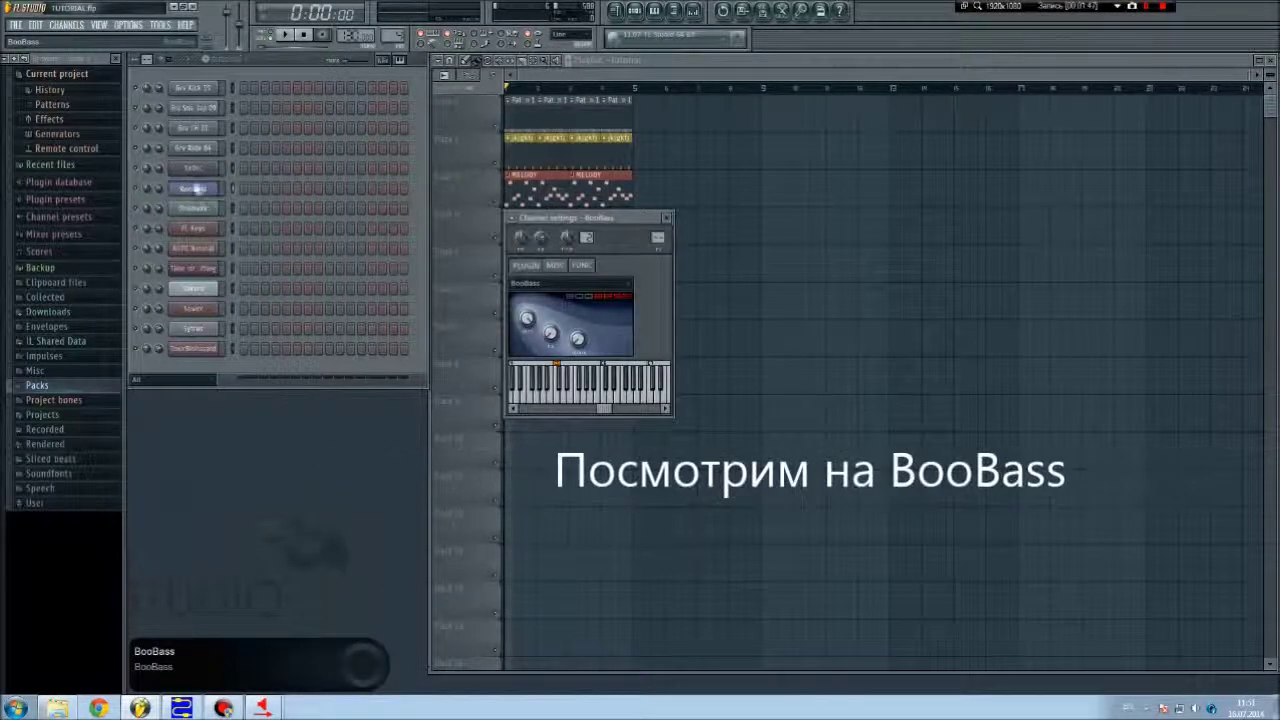
{"action": "right_click", "coordinate": [549, 322]}
{"action": "right_click", "coordinate": [545, 331]}
{"action": "key", "text": "Escape"}
{"action": "right_click", "coordinate": [578, 343]}
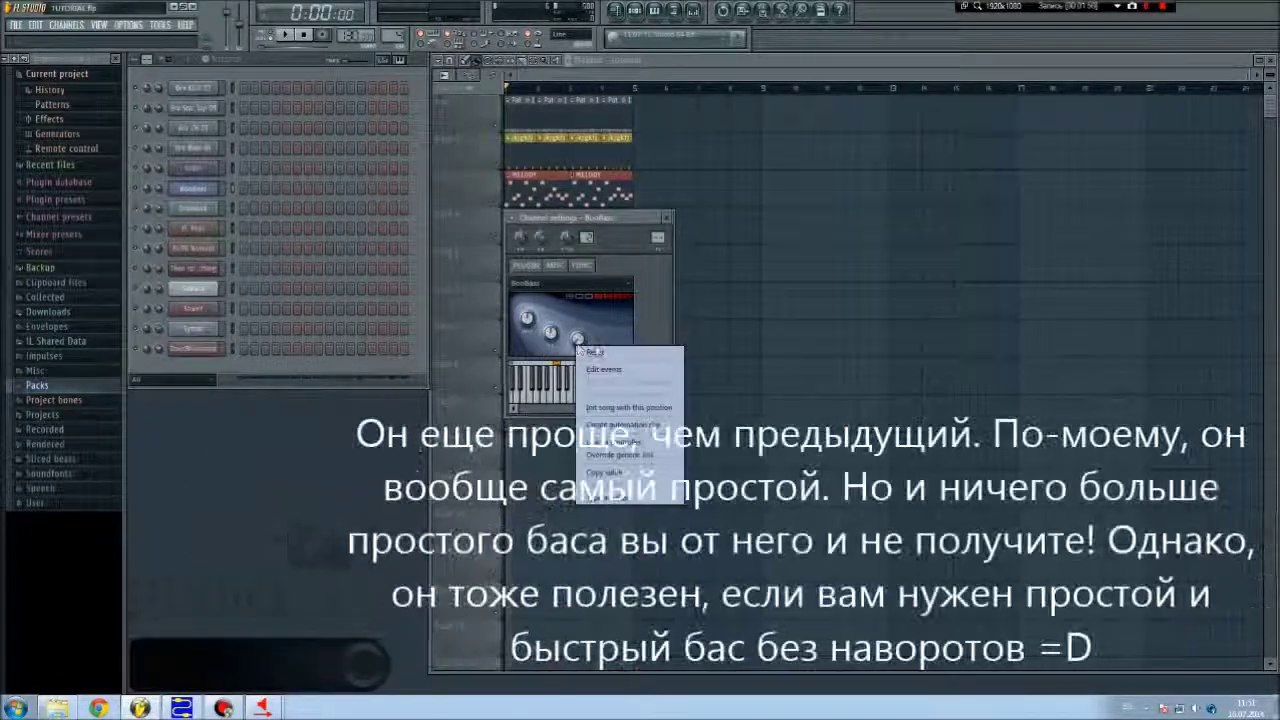
{"action": "left_click", "coordinate": [594, 353]}
Step: Audition BooBass with low and high notes on its preview keyboard, and close its channel settings
{"action": "left_click", "coordinate": [604, 399]}
{"action": "left_click", "coordinate": [643, 399]}
{"action": "left_click", "coordinate": [606, 399]}
{"action": "left_click", "coordinate": [584, 399]}
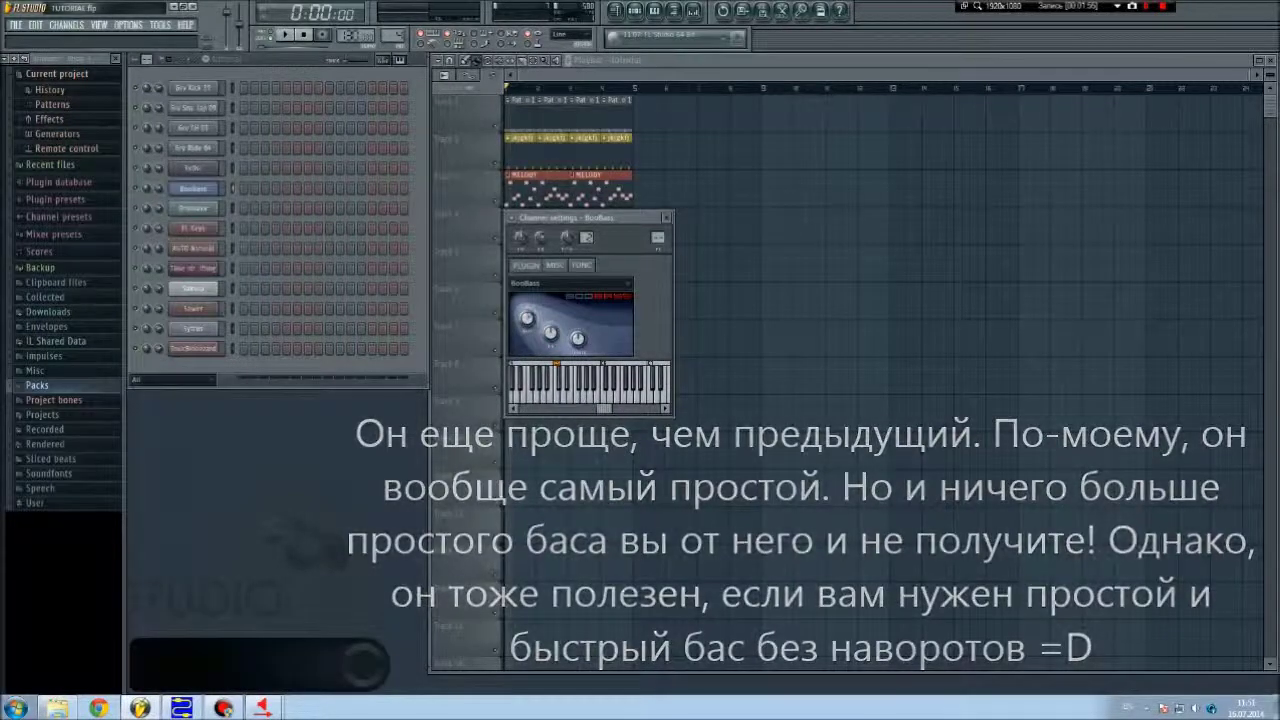
{"action": "left_click", "coordinate": [566, 401]}
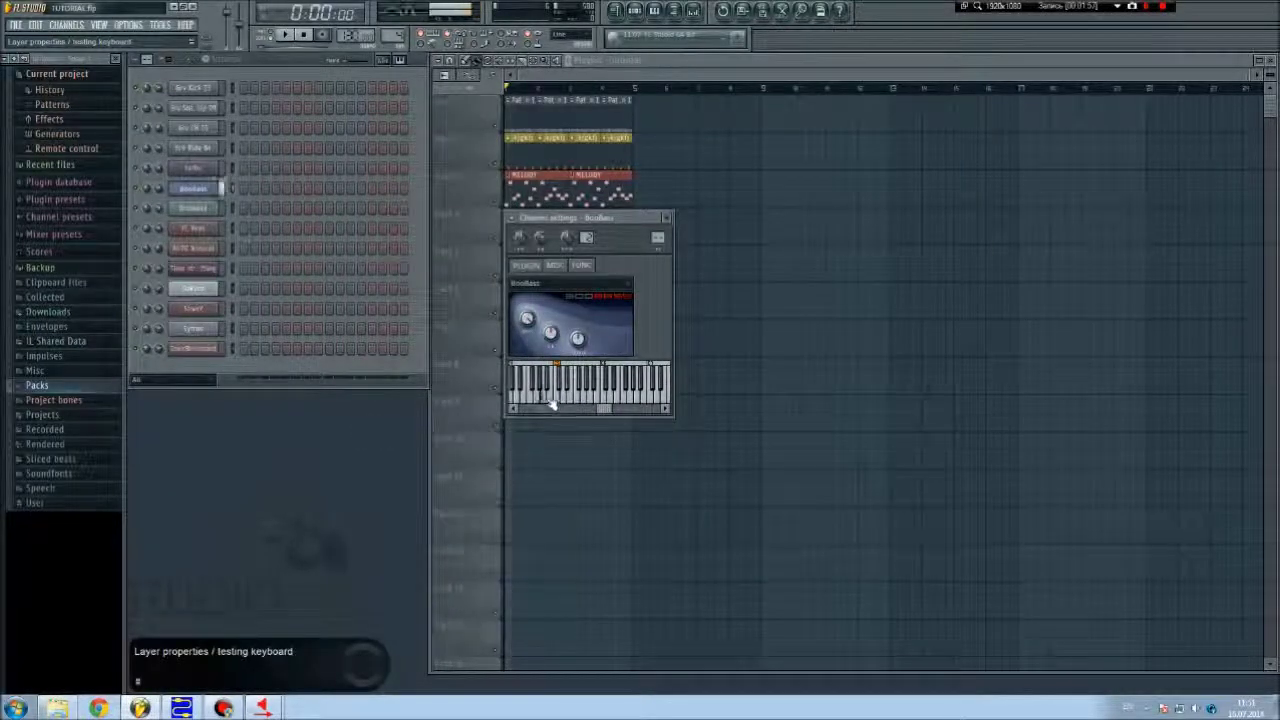
{"action": "left_click", "coordinate": [647, 398]}
{"action": "left_click", "coordinate": [571, 400]}
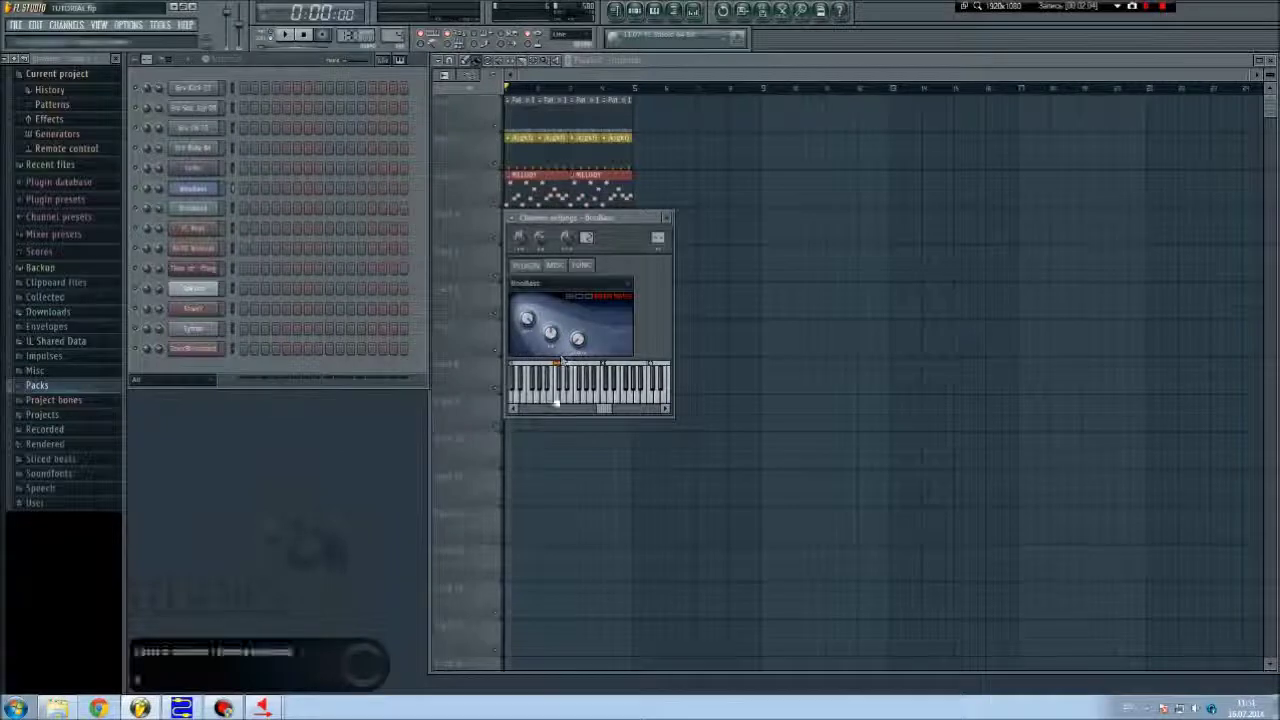
{"action": "left_click", "coordinate": [571, 400]}
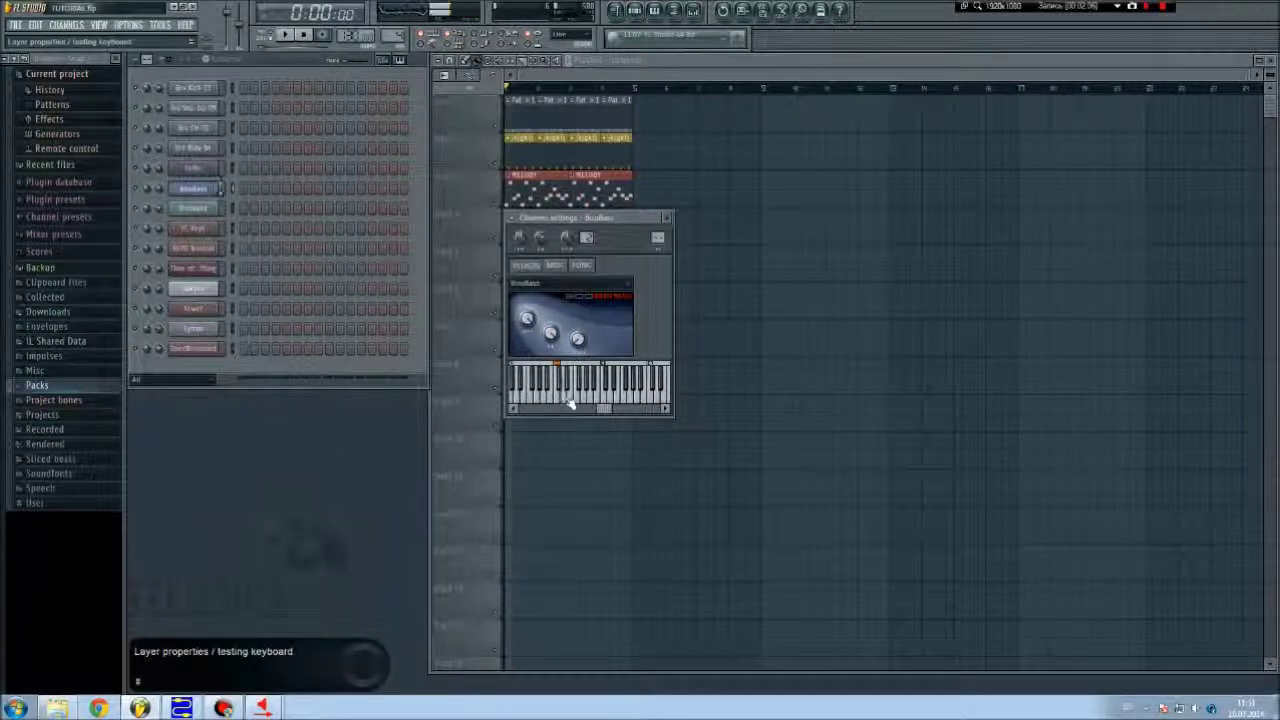
{"action": "left_click", "coordinate": [565, 393]}
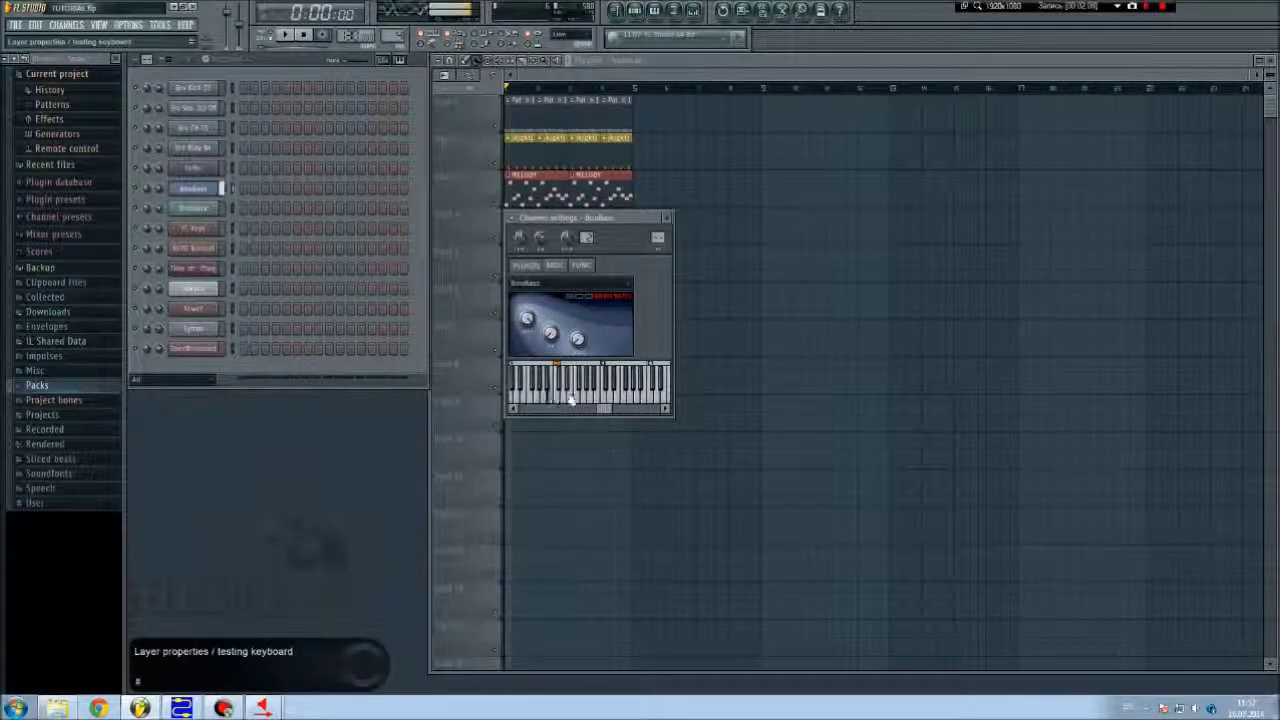
{"action": "left_click", "coordinate": [630, 400]}
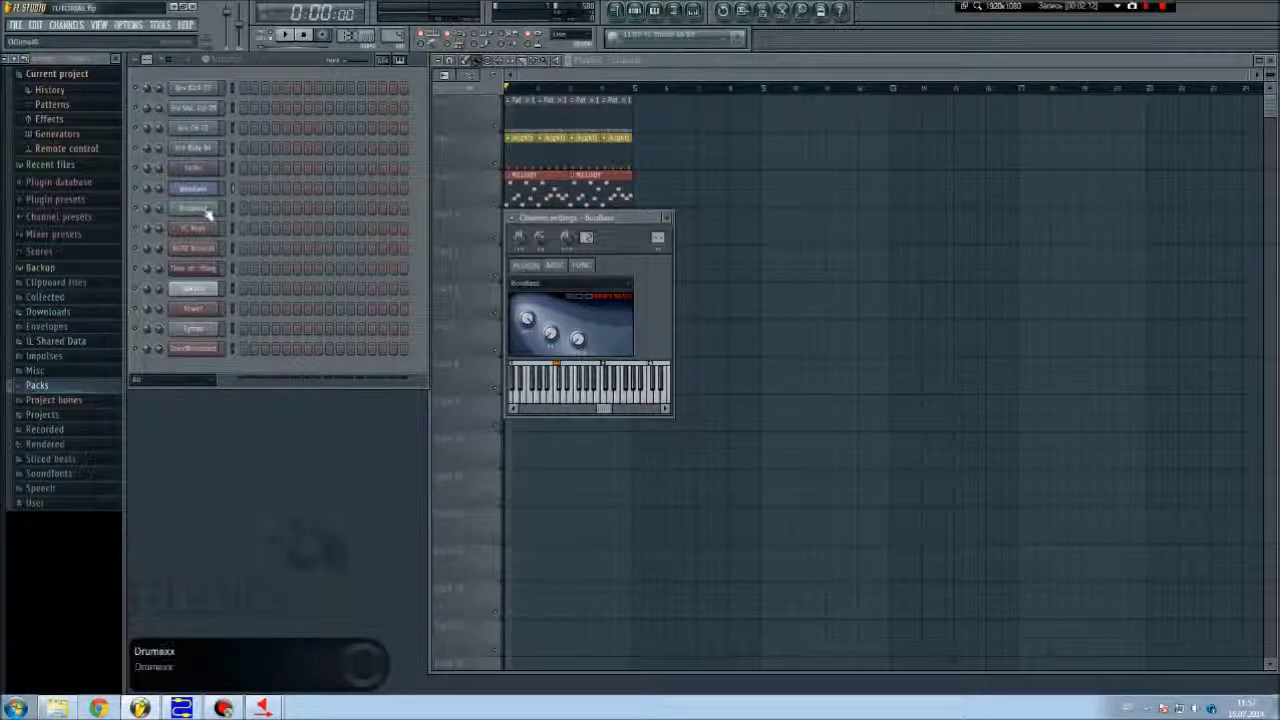
{"action": "left_click", "coordinate": [670, 217]}
Step: Open the Drumaxx channel, audition drum pads 1 to 8 of the Default Kit, and close the plugin
{"action": "left_click", "coordinate": [193, 208]}
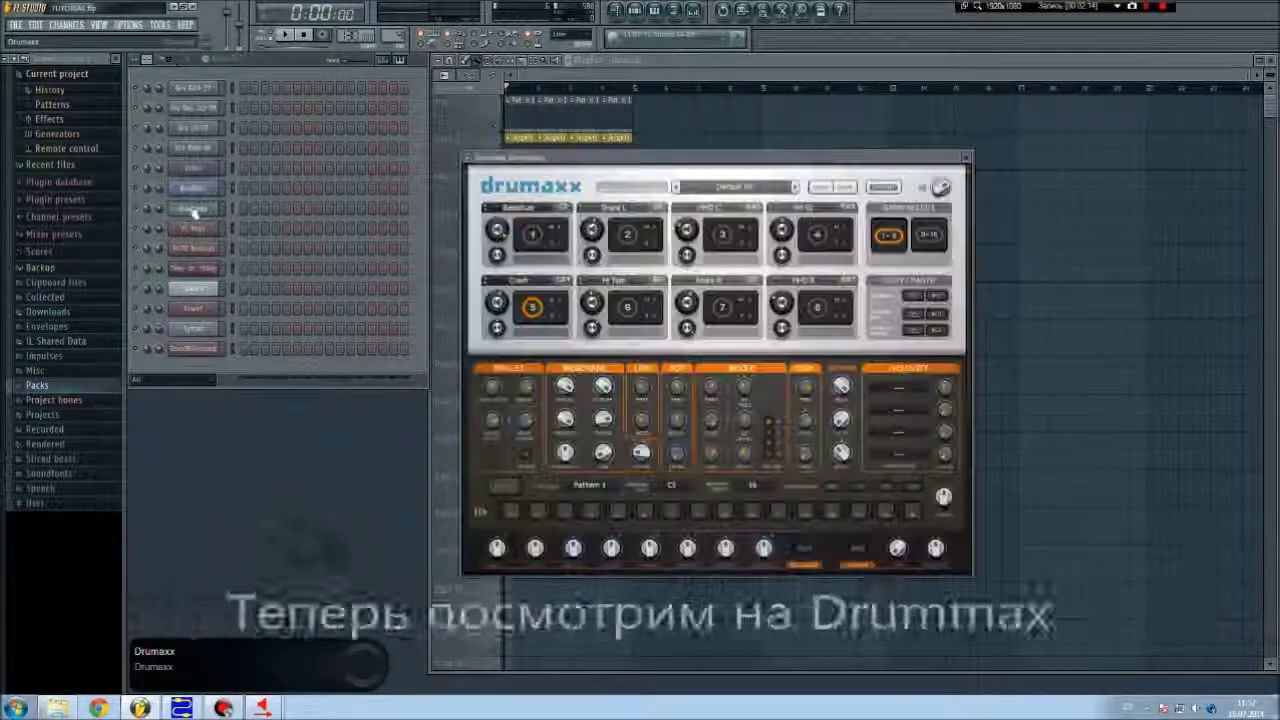
{"action": "left_click_drag", "start_coordinate": [588, 163], "coordinate": [536, 146]}
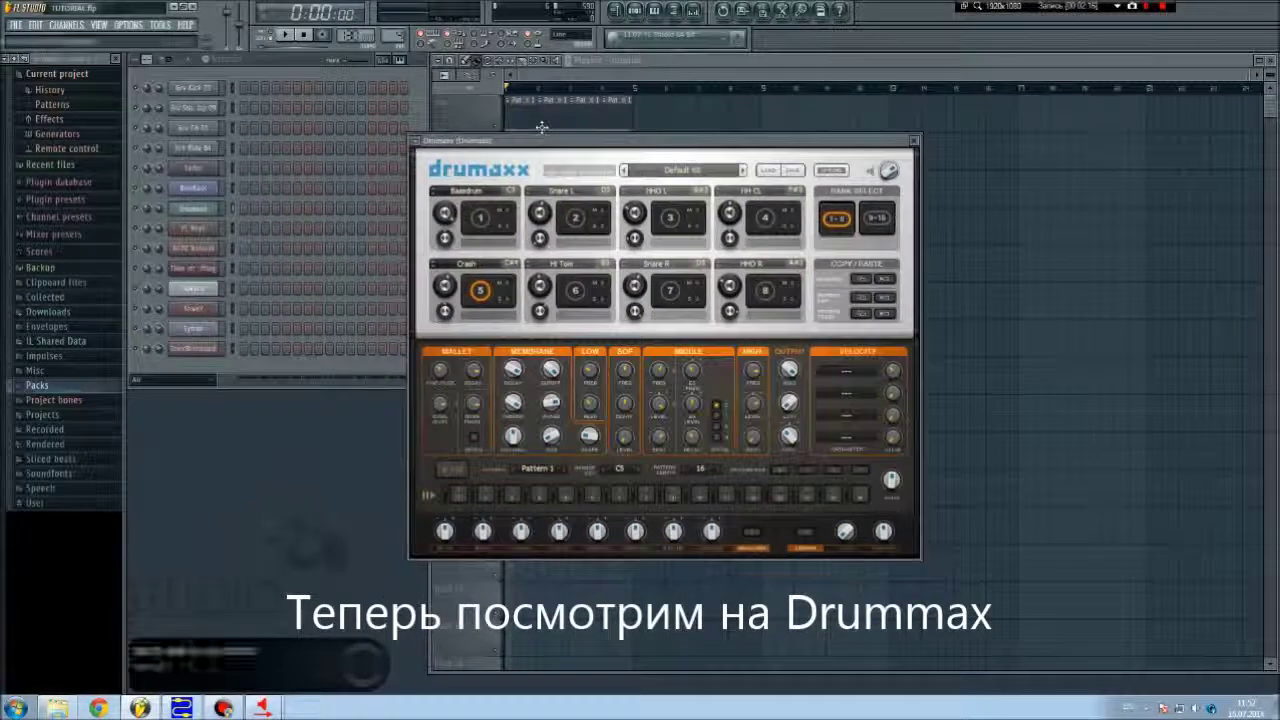
{"action": "left_click", "coordinate": [482, 227]}
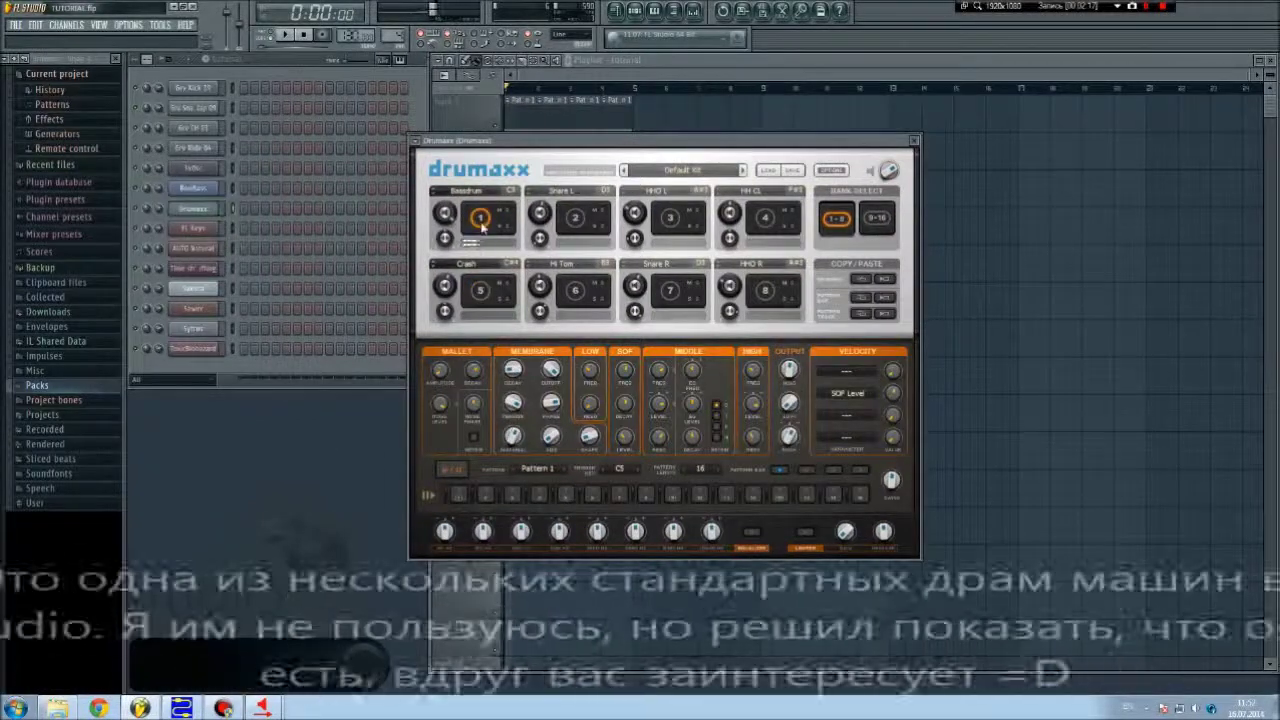
{"action": "left_click", "coordinate": [578, 222]}
{"action": "left_click", "coordinate": [670, 220]}
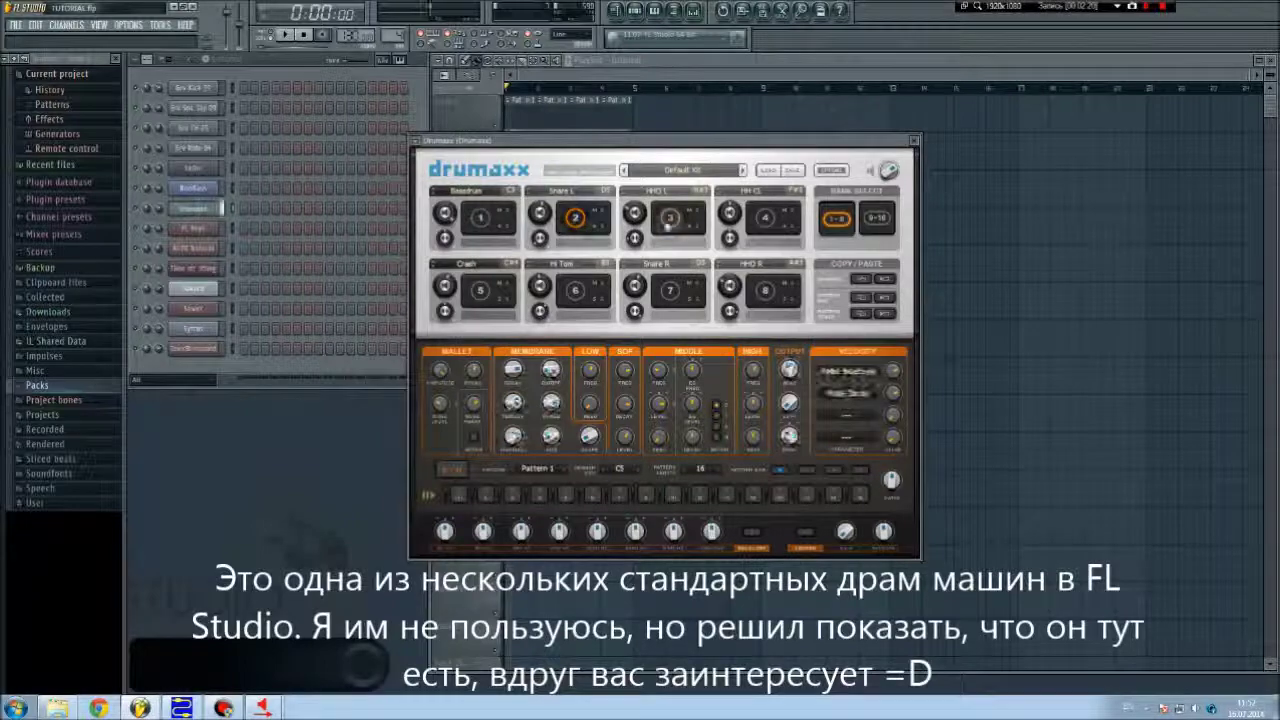
{"action": "left_click", "coordinate": [673, 293]}
{"action": "left_click", "coordinate": [765, 290]}
{"action": "left_click", "coordinate": [765, 218]}
{"action": "left_click", "coordinate": [578, 300]}
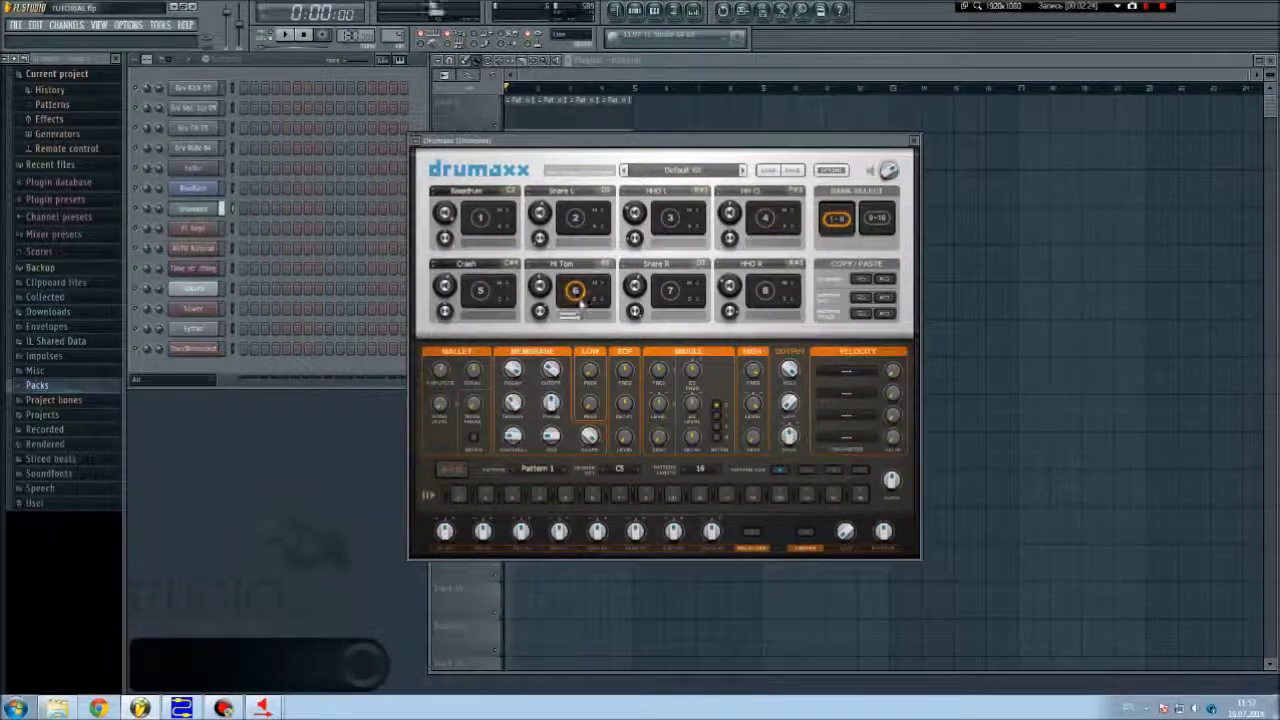
{"action": "left_click", "coordinate": [488, 296]}
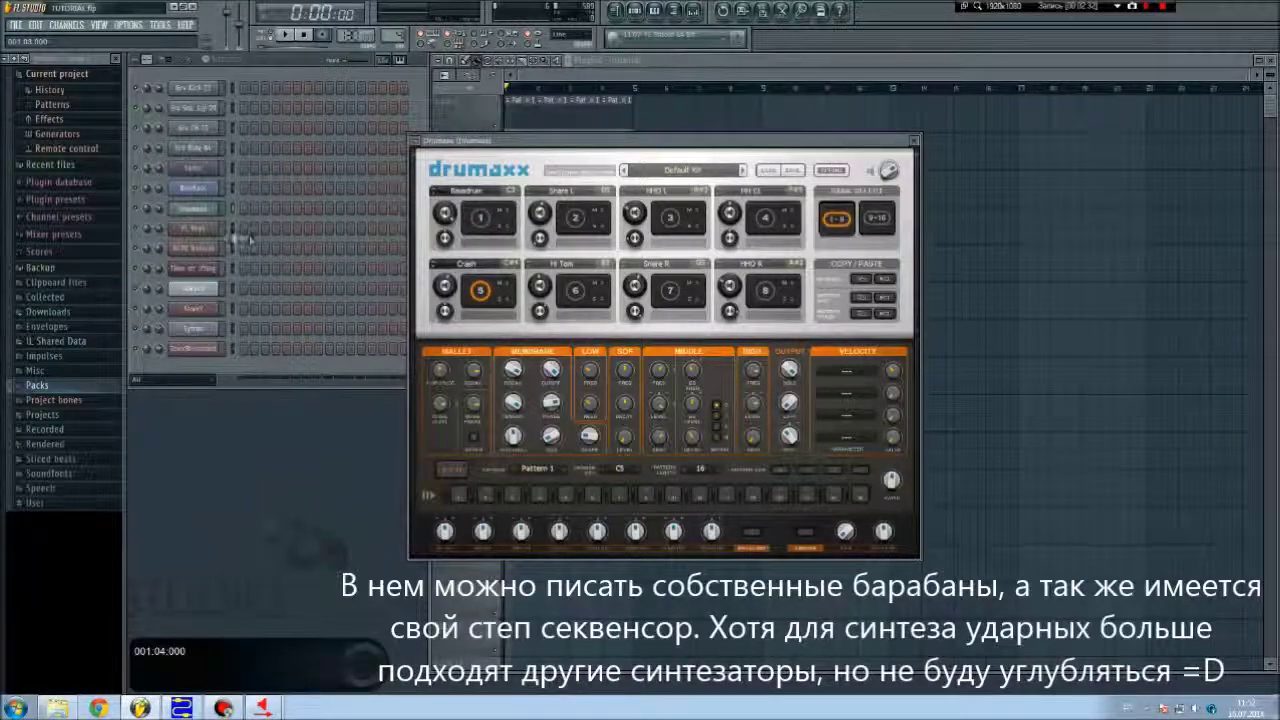
{"action": "left_click", "coordinate": [913, 140]}
Step: Open the FL Keys channel, close its separate channel settings window, and place the plugin over the playlist
{"action": "left_click", "coordinate": [194, 230]}
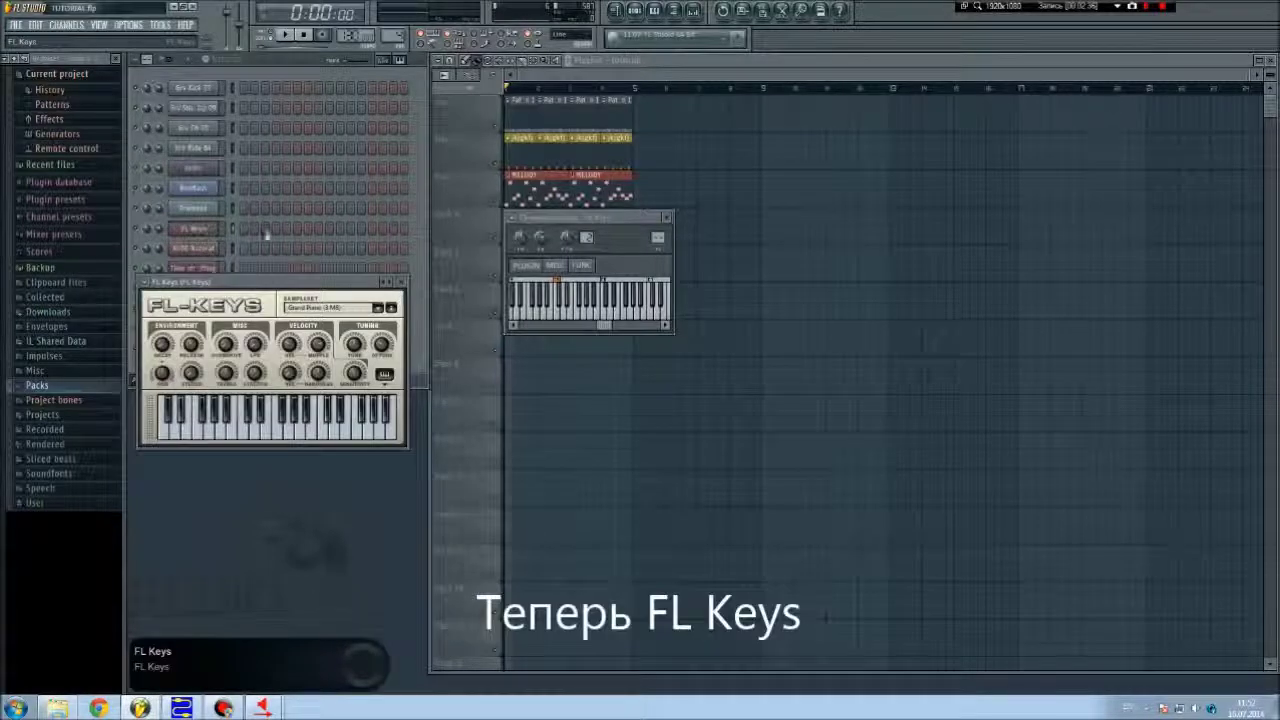
{"action": "left_click", "coordinate": [666, 217]}
{"action": "left_click_drag", "start_coordinate": [278, 290], "coordinate": [638, 274]}
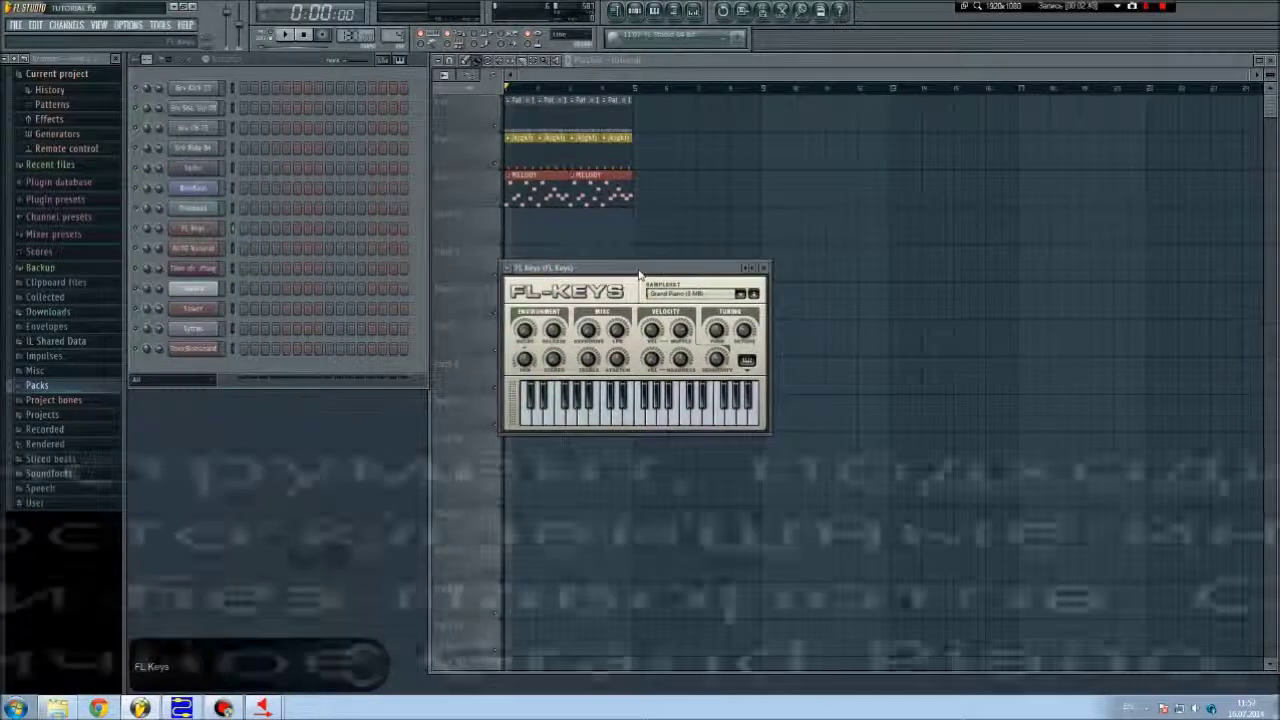
Step: Audition FL Keys with a sweep across its keyboard and a few chords
{"action": "left_click_drag", "start_coordinate": [582, 420], "coordinate": [643, 422]}
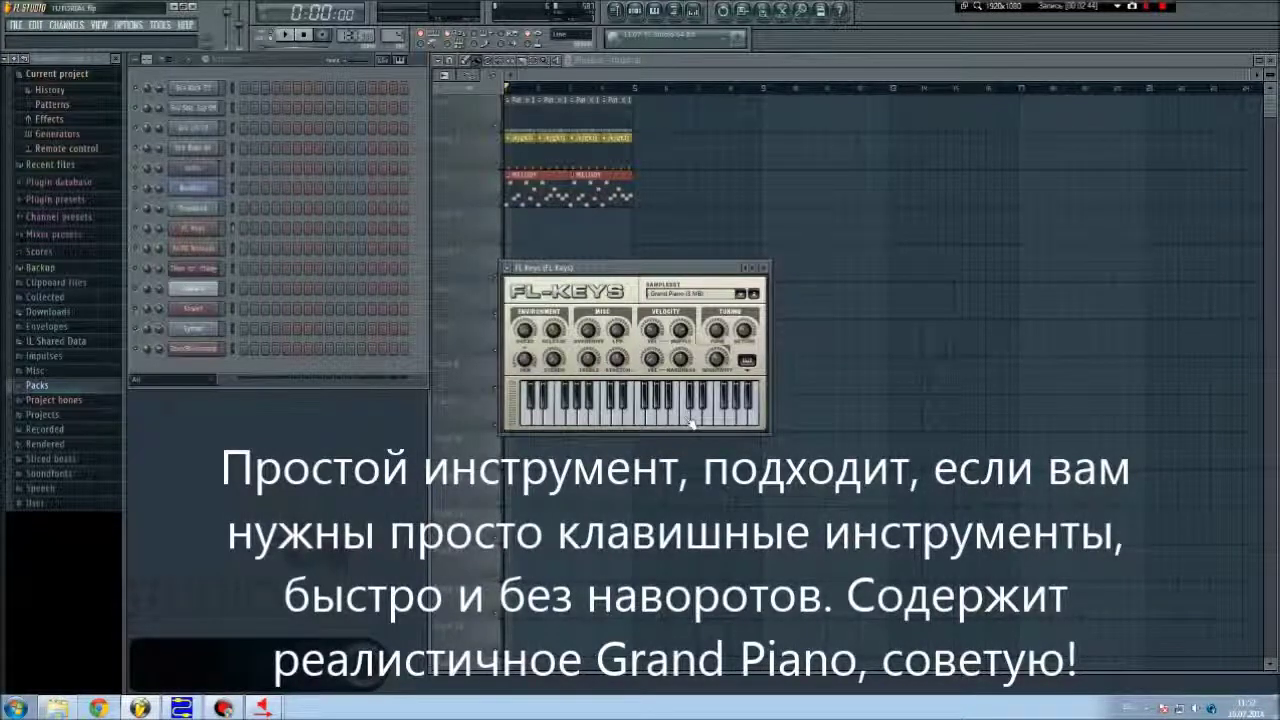
{"action": "key", "text": "c"}
{"action": "key", "text": "b"}
{"action": "key", "text": "m"}
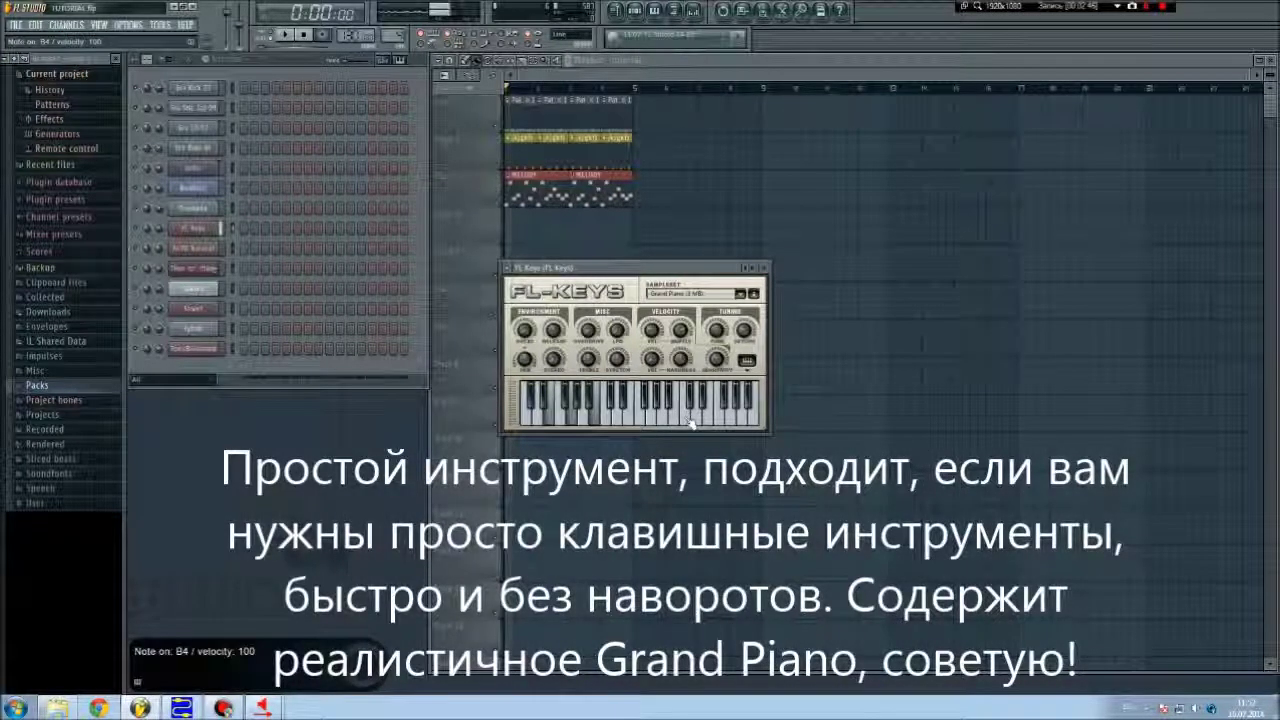
{"action": "key", "text": "v"}
{"action": "key", "text": "n"}
{"action": "key", "text": "comma"}
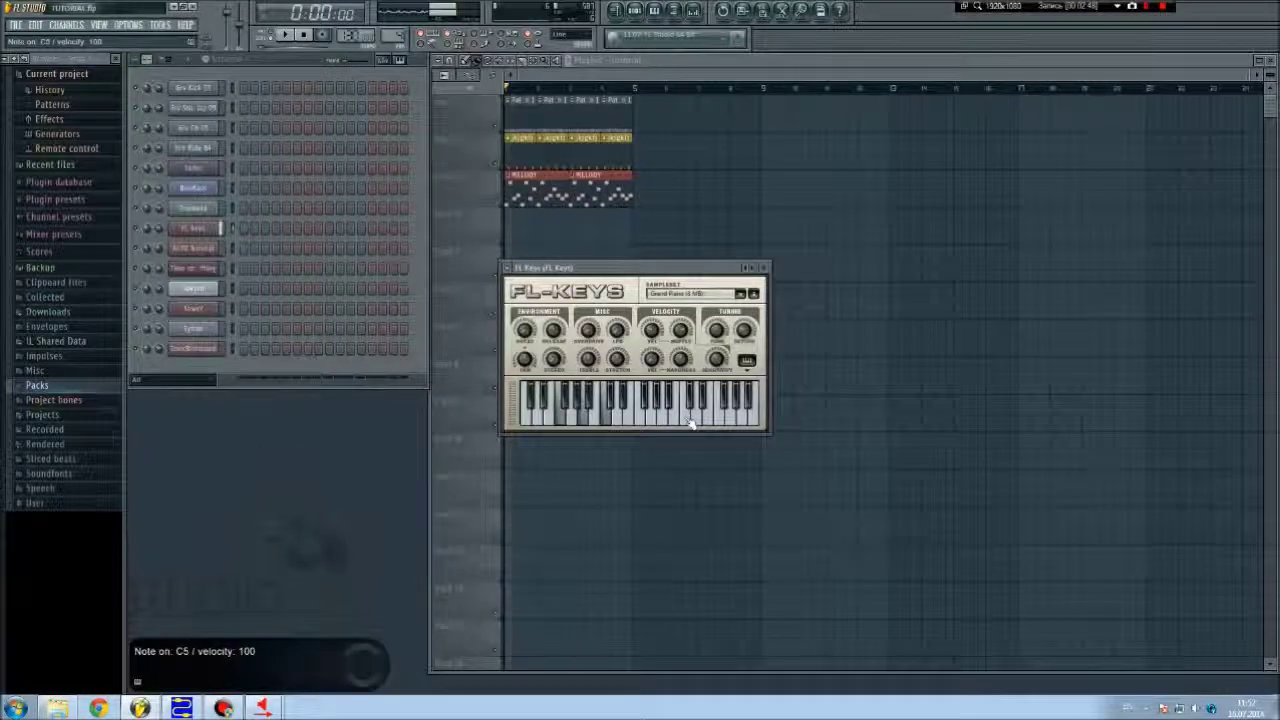
{"action": "key", "text": "x"}
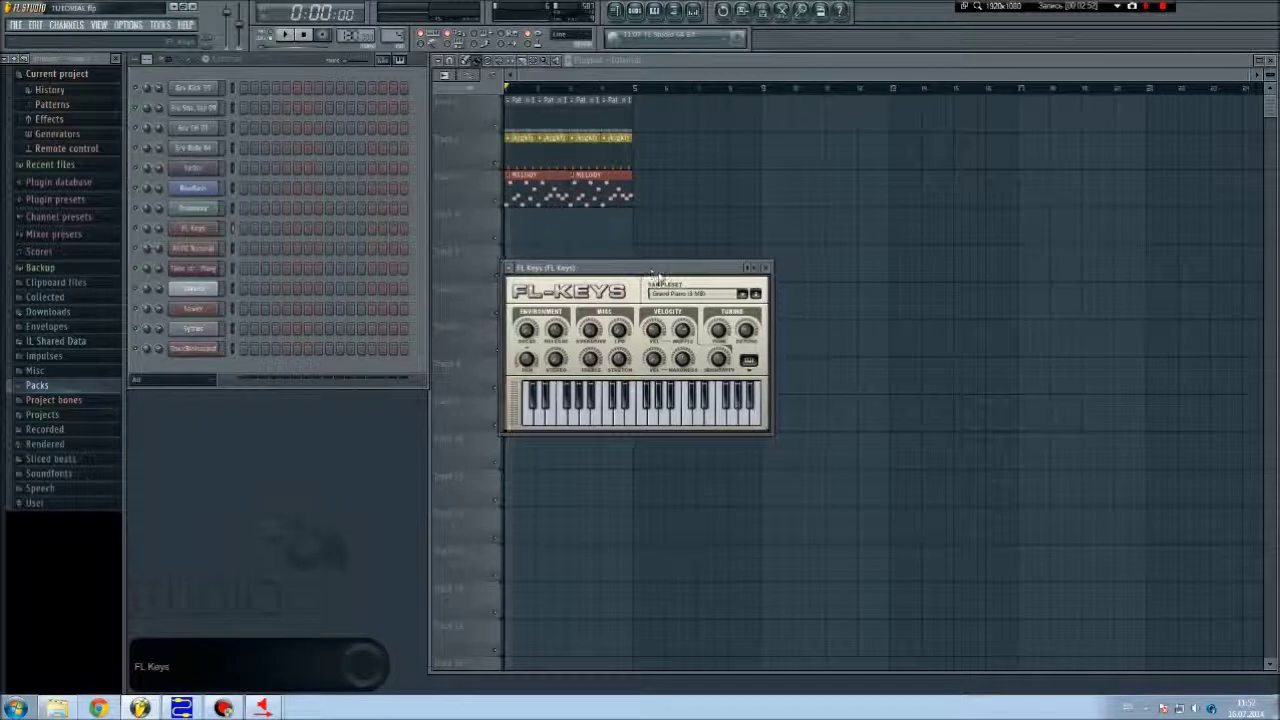
Step: Reposition the FL Keys window slightly and audition the Grand Piano (3 MB) sample set with a short melody
{"action": "left_click_drag", "start_coordinate": [620, 268], "coordinate": [630, 271]}
{"action": "left_click", "coordinate": [748, 298]}
{"action": "left_click", "coordinate": [749, 302]}
{"action": "key", "text": "v"}
{"action": "key", "text": "n"}
{"action": "key", "text": "v"}
{"action": "key", "text": "z"}
{"action": "key", "text": "v"}
{"action": "key", "text": "v"}
{"action": "key", "text": "z"}
{"action": "key", "text": "v"}
{"action": "key", "text": "j"}
{"action": "key", "text": "n"}
{"action": "key", "text": "v"}
{"action": "key", "text": "z"}
Step: Switch the FL Keys sample set to Rhodes (FL) and audition a few notes
{"action": "left_click", "coordinate": [749, 302]}
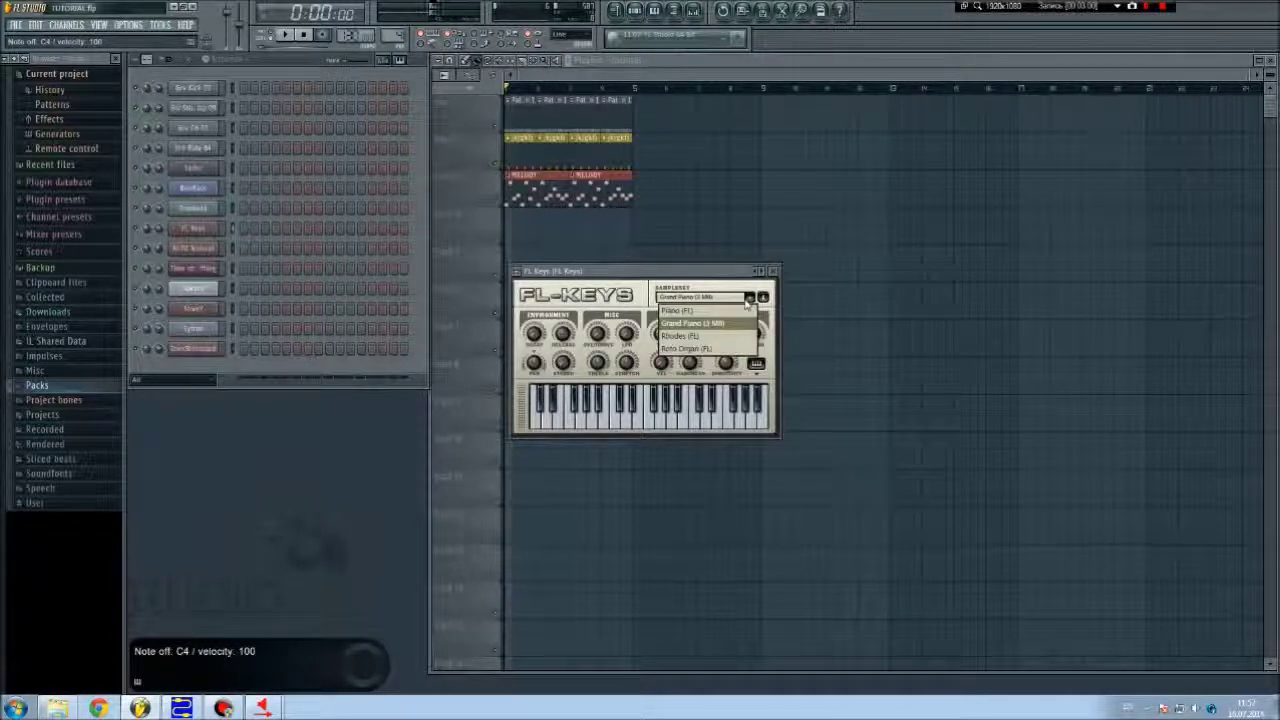
{"action": "left_click", "coordinate": [712, 335]}
{"action": "key", "text": "z"}
{"action": "key", "text": "z"}
{"action": "key", "text": "v"}
{"action": "key", "text": "n"}
Step: Switch the FL Keys sample set to Roto Organ (FL) and audition chords
{"action": "left_click", "coordinate": [741, 295]}
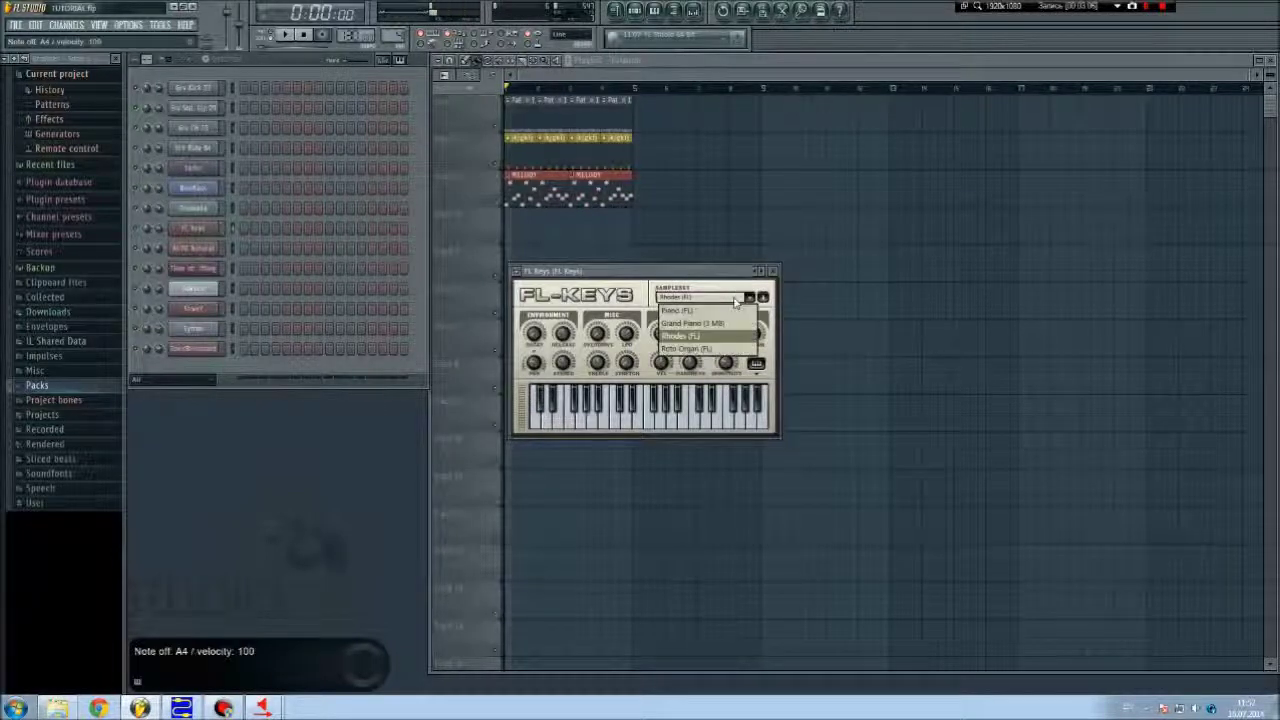
{"action": "left_click", "coordinate": [706, 350]}
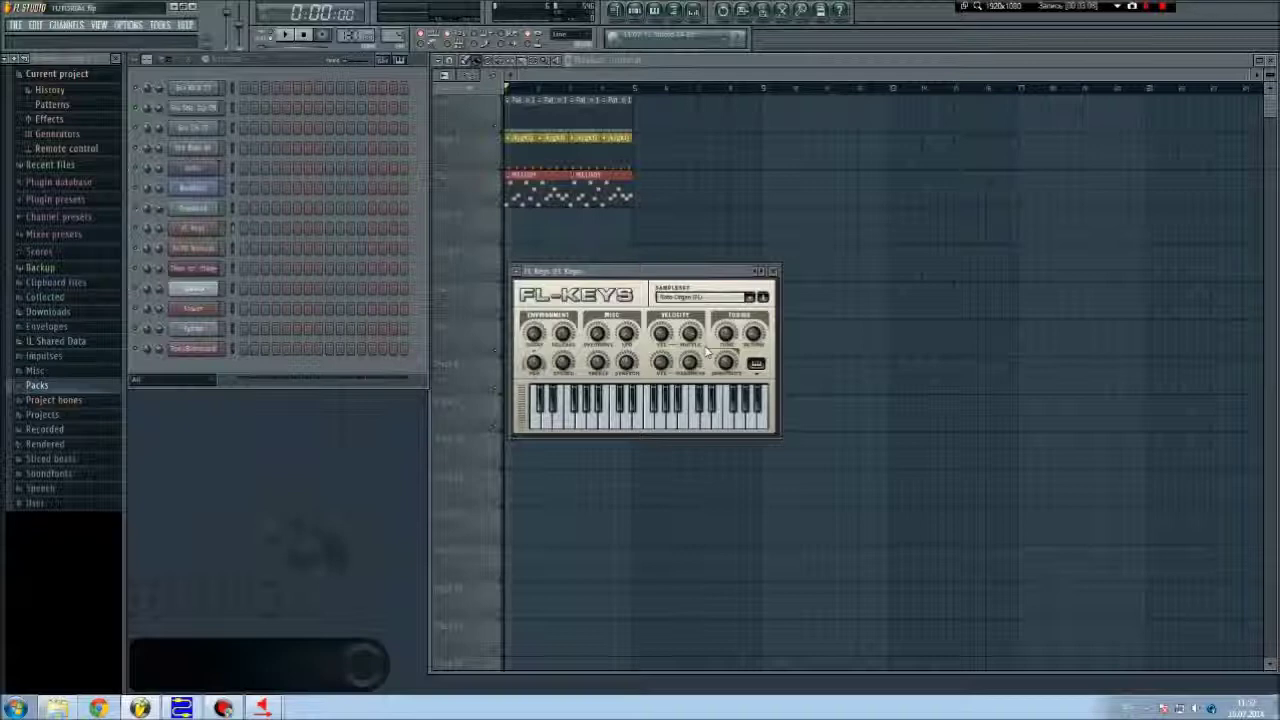
{"action": "key", "text": "v"}
{"action": "key", "text": "comma"}
{"action": "key", "text": "n"}
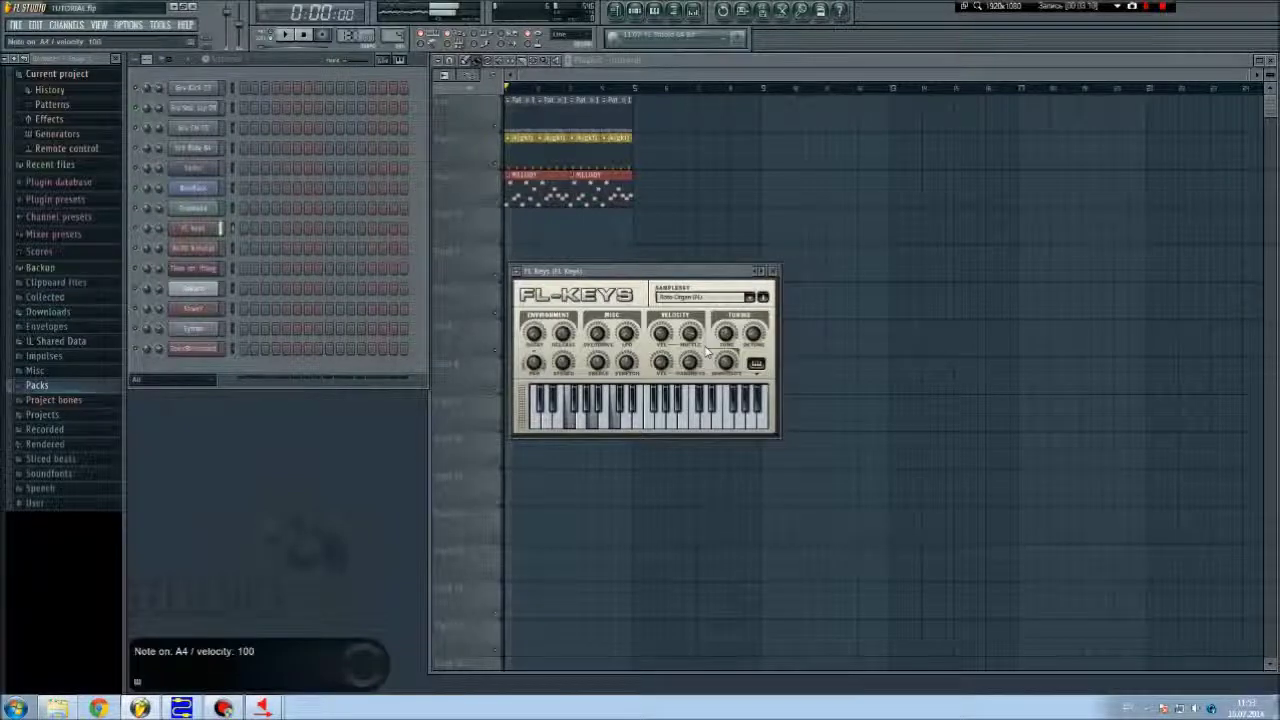
{"action": "key", "text": "period"}
{"action": "key", "text": "c"}
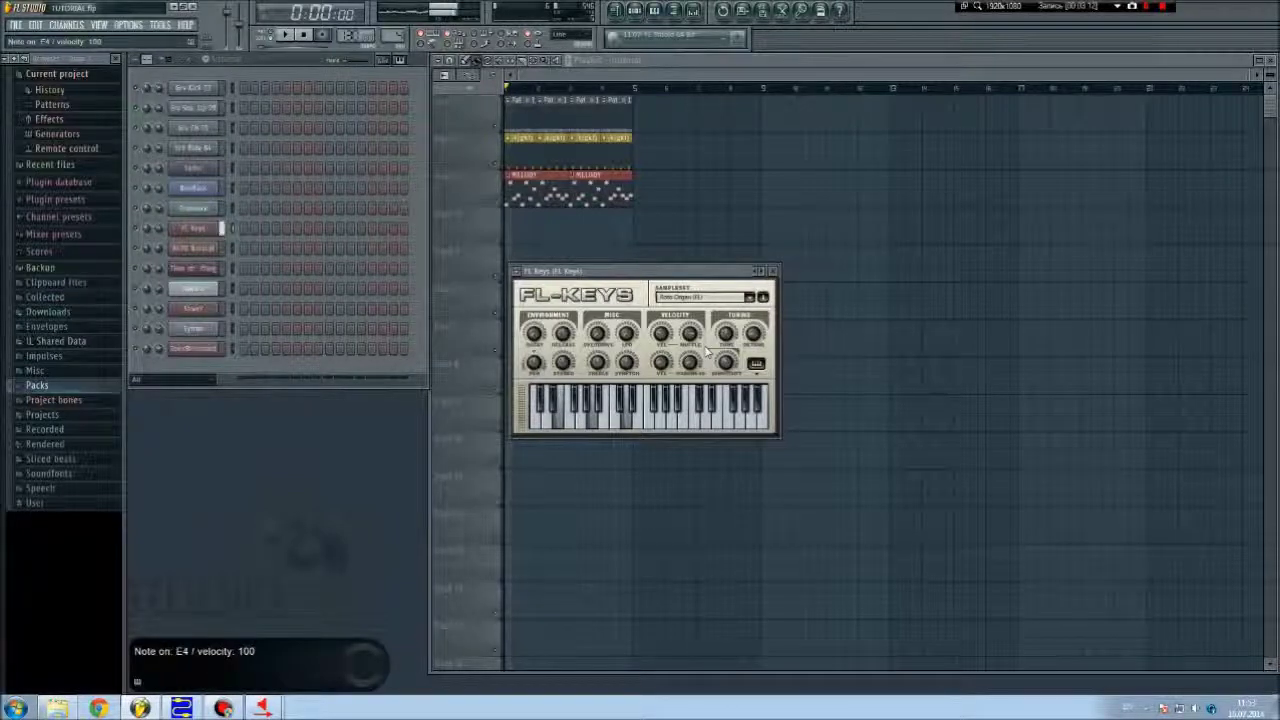
Step: Finish auditioning Roto Organ (FL), switch the FL Keys sample set to Grand Piano (3 MB), and close FL Keys
{"action": "key", "text": "b"}
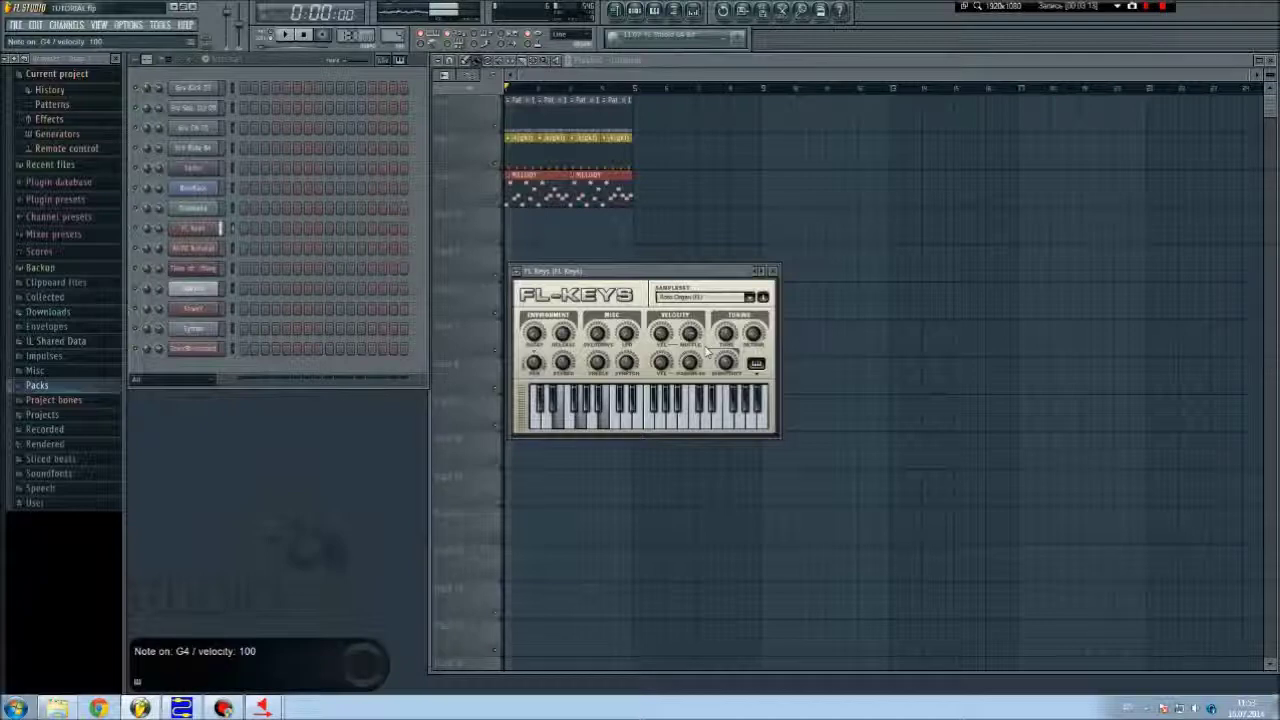
{"action": "left_click", "coordinate": [749, 297]}
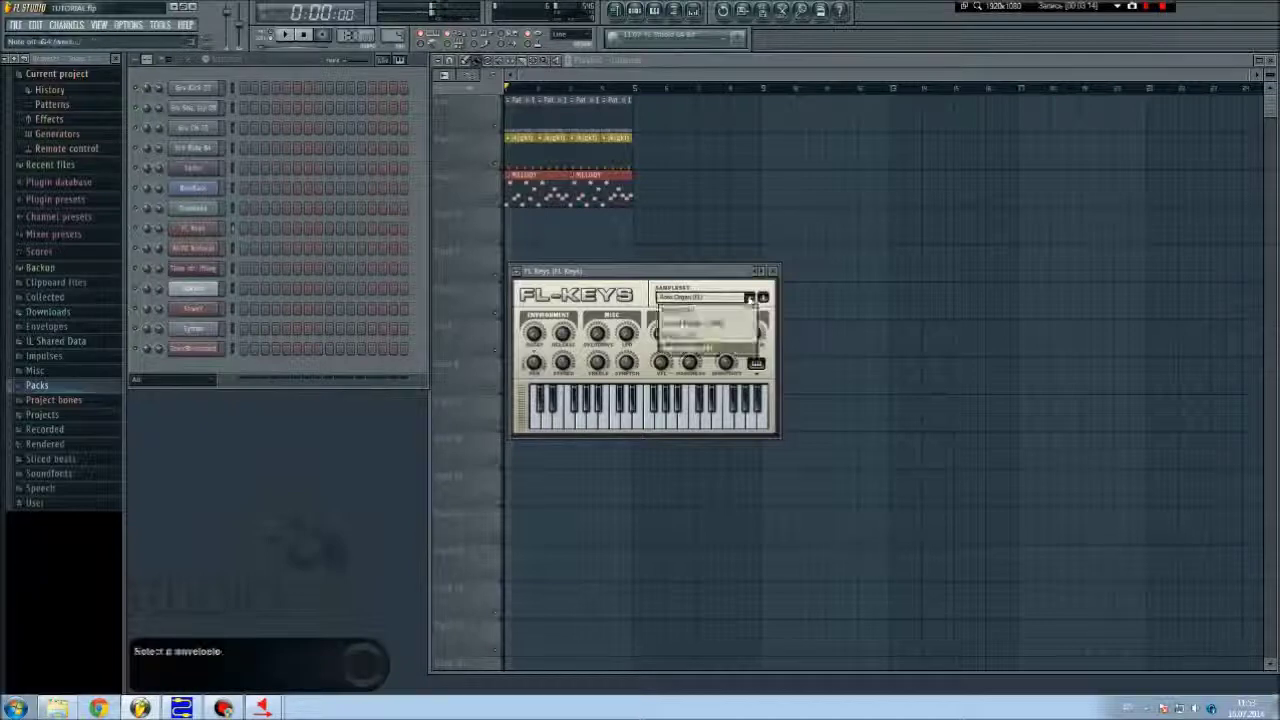
{"action": "left_click", "coordinate": [738, 325]}
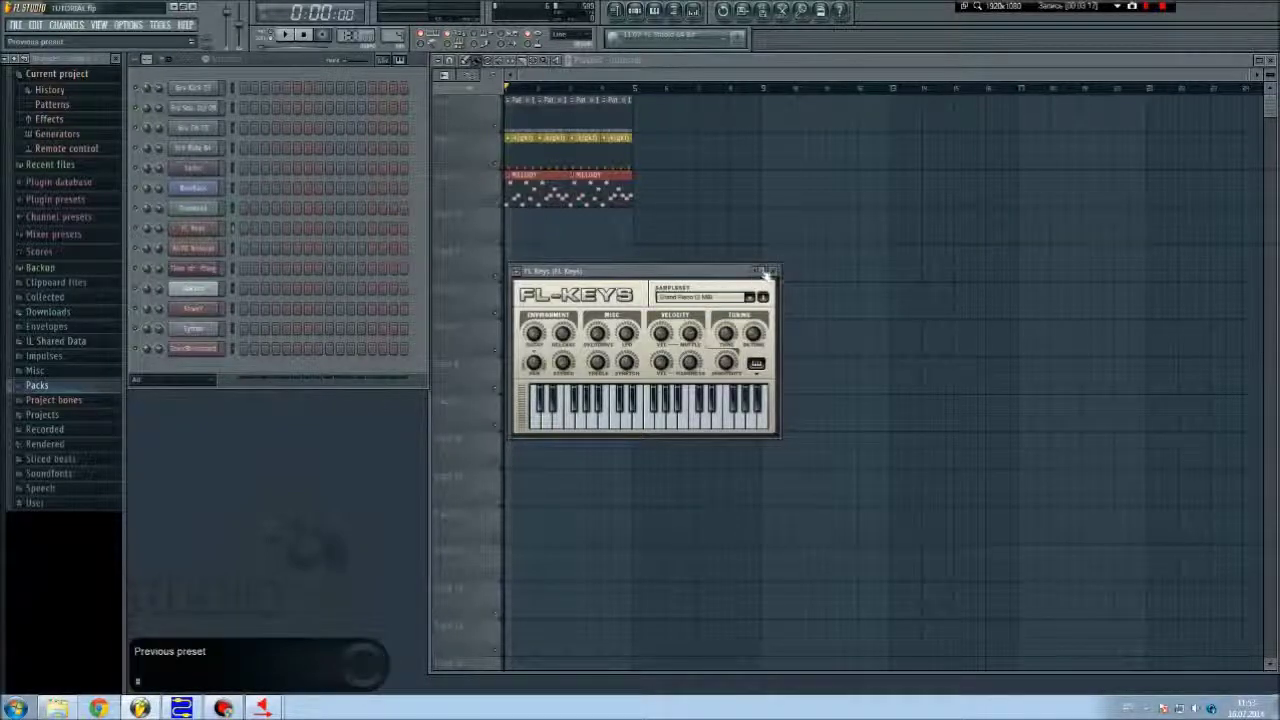
{"action": "left_click", "coordinate": [775, 272]}
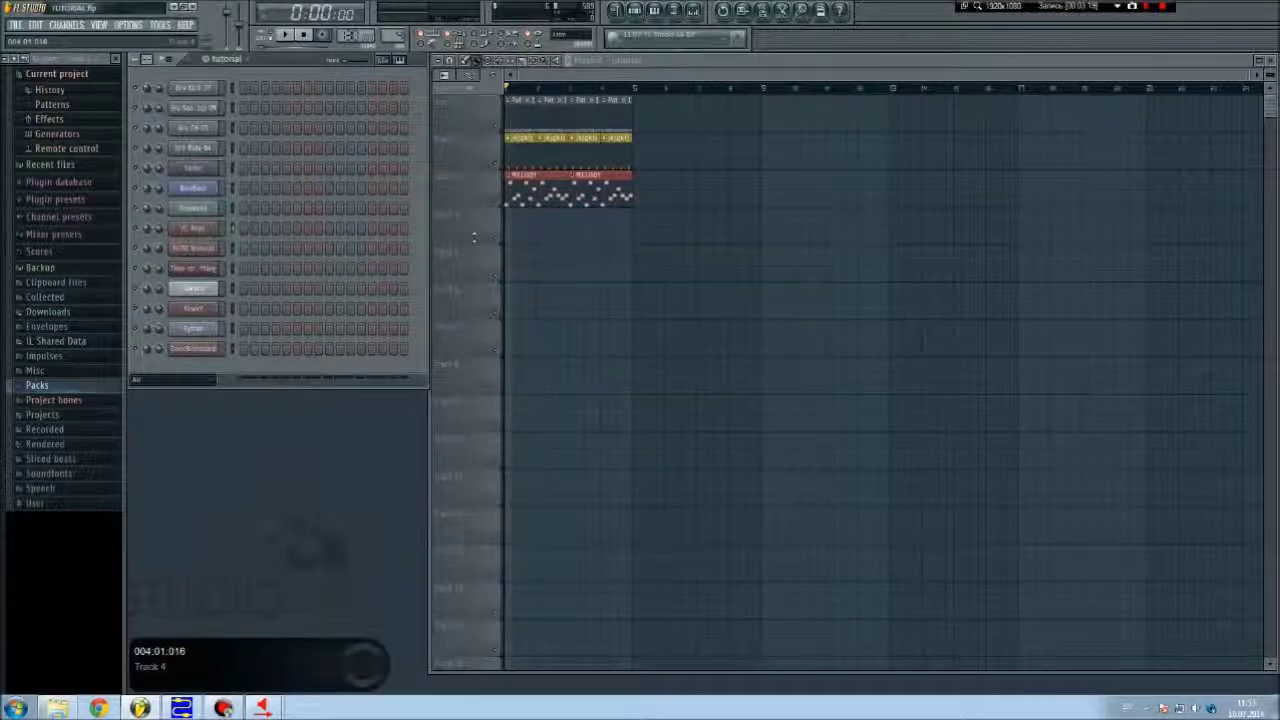
Step: Open FL Slayer from the AUTO Natural channel, reposition its window over the playlist and sound a test note
{"action": "left_click", "coordinate": [199, 255]}
{"action": "left_click_drag", "start_coordinate": [444, 312], "coordinate": [628, 213]}
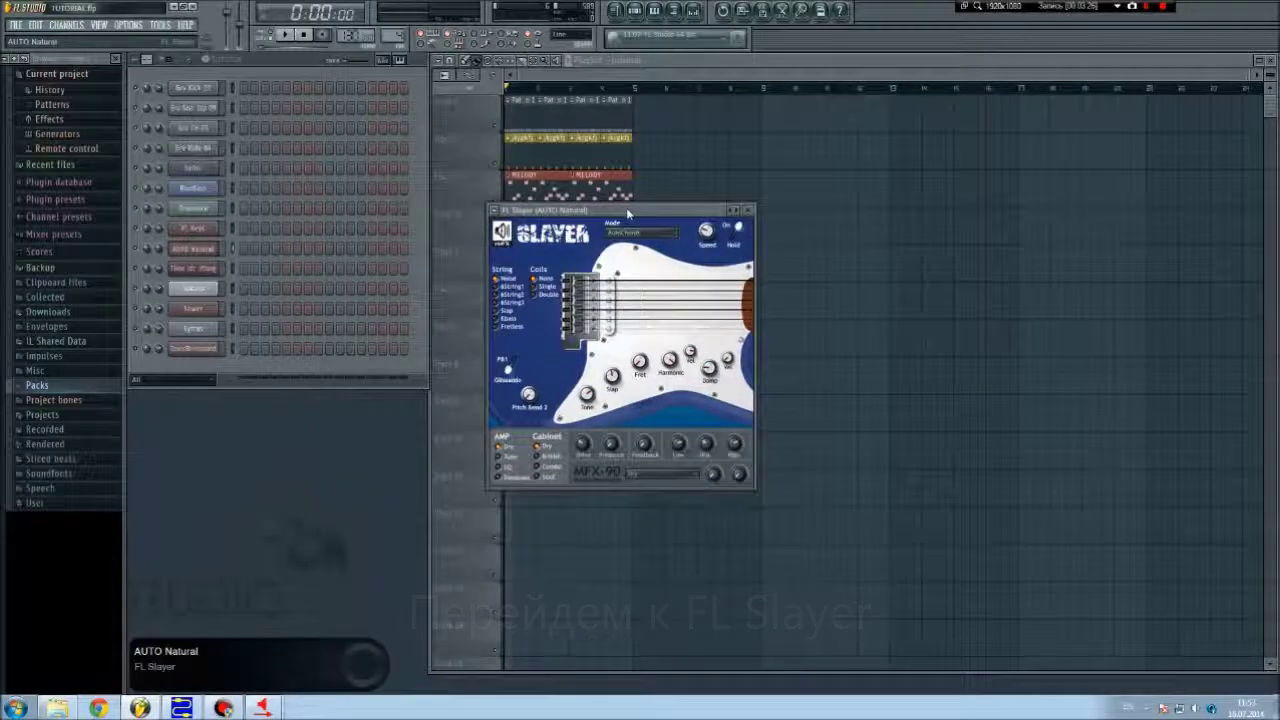
{"action": "key", "text": "n"}
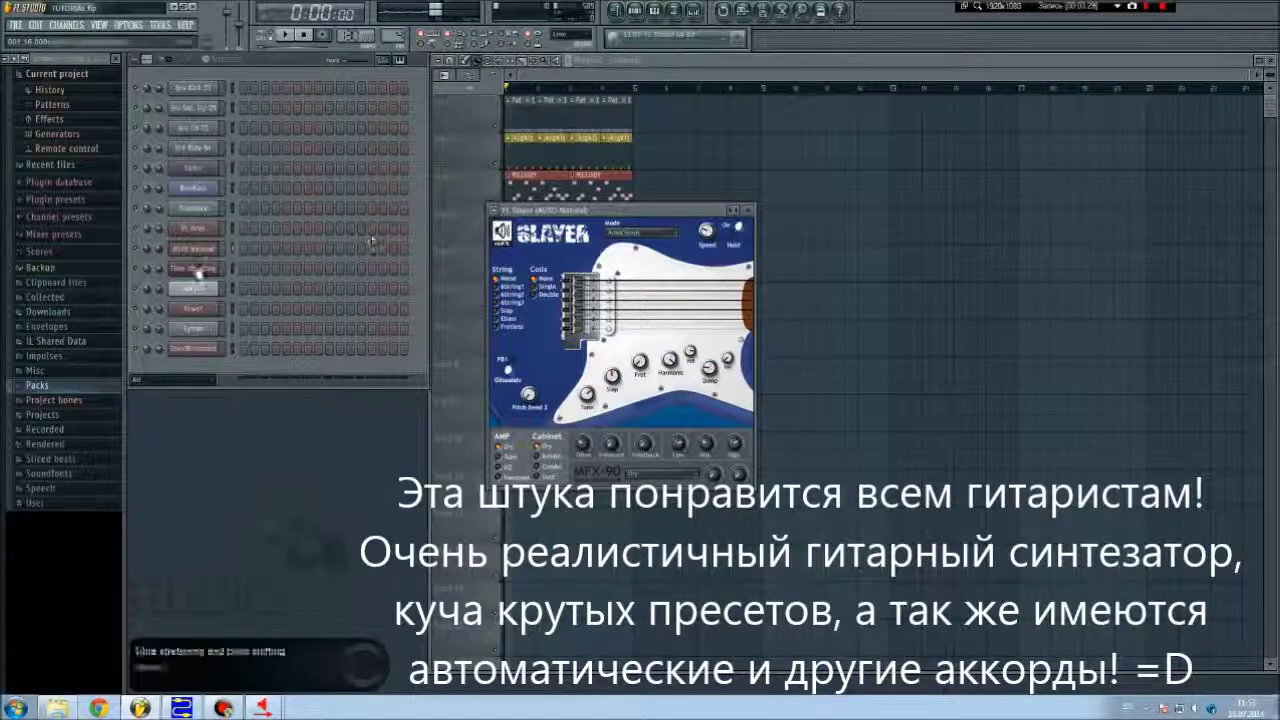
Step: Adjust the AUTO Natural channel's volume and audition its automatic guitar chords with several notes
{"action": "left_click_drag", "start_coordinate": [160, 250], "coordinate": [172, 258]}
{"action": "key", "text": "n"}
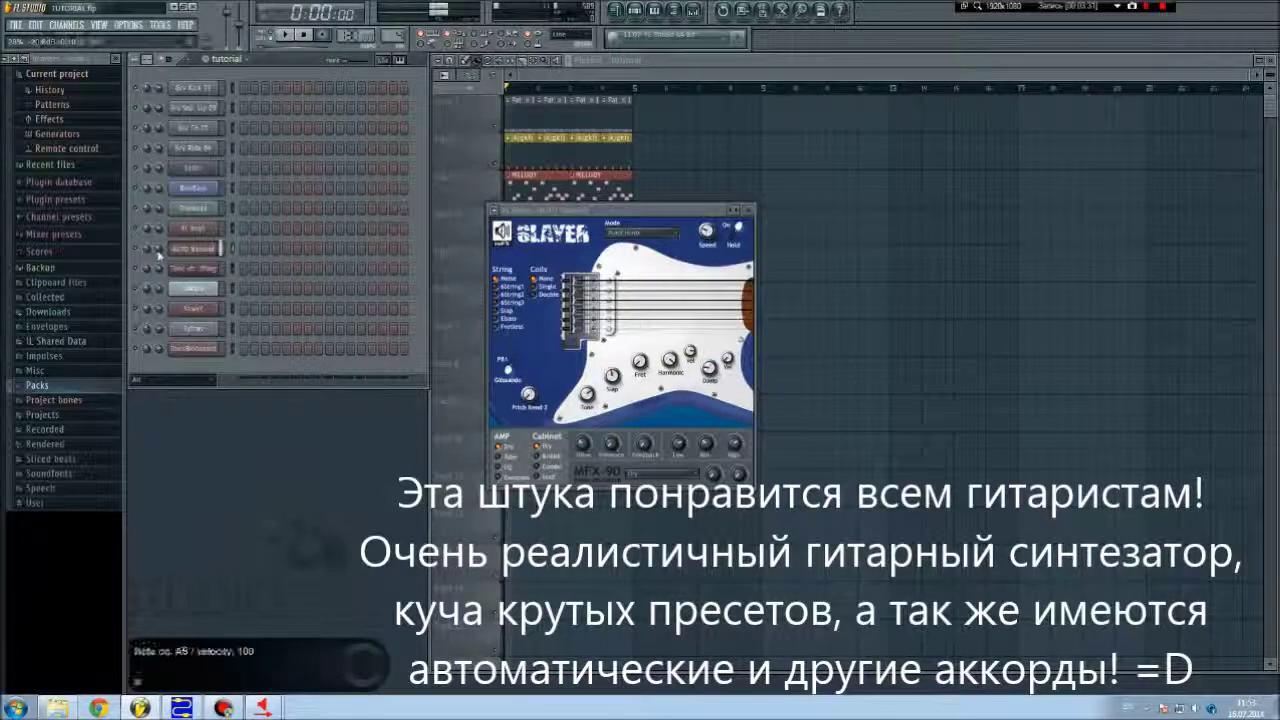
{"action": "key", "text": "n"}
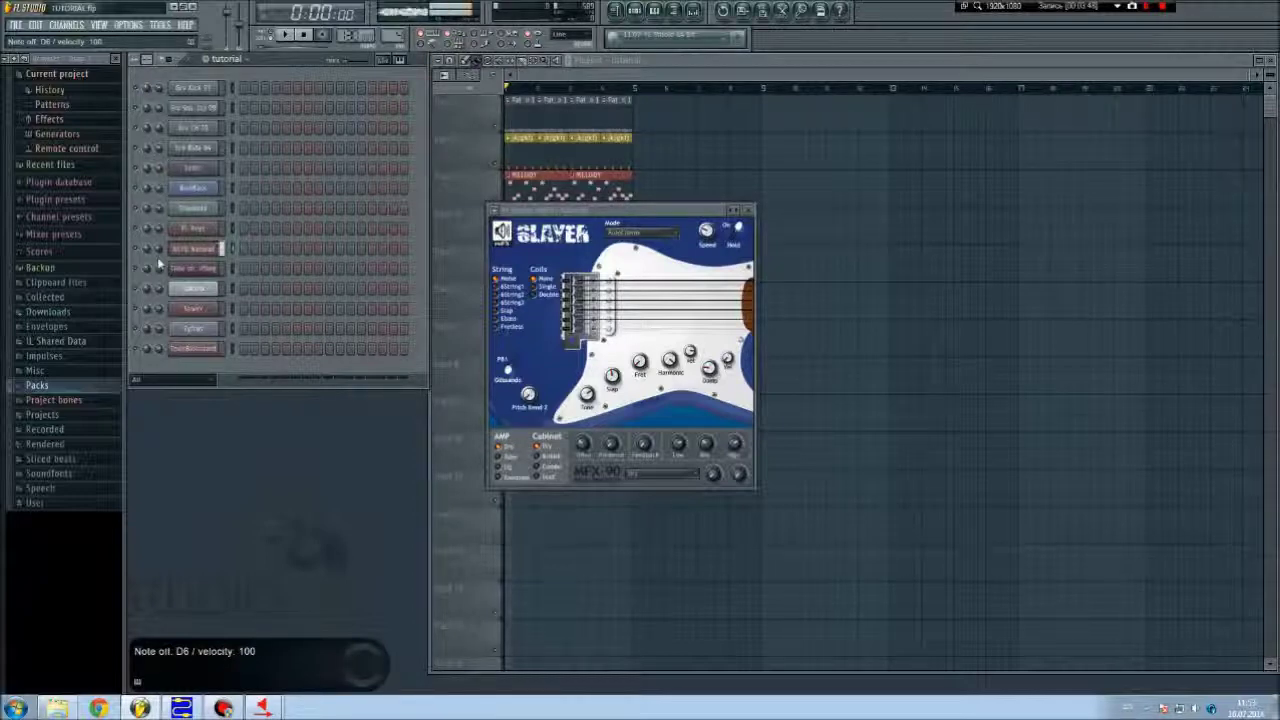
{"action": "key", "text": "v"}
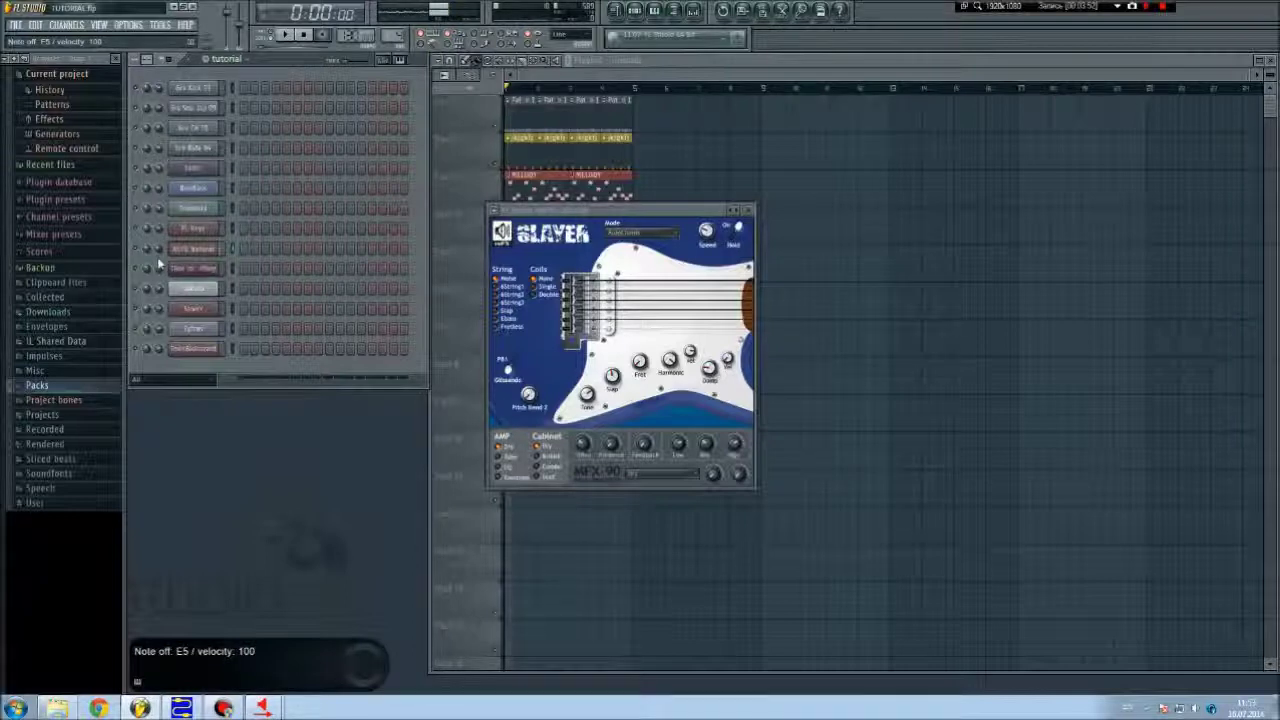
{"action": "key", "text": "c"}
{"action": "key", "text": "c"}
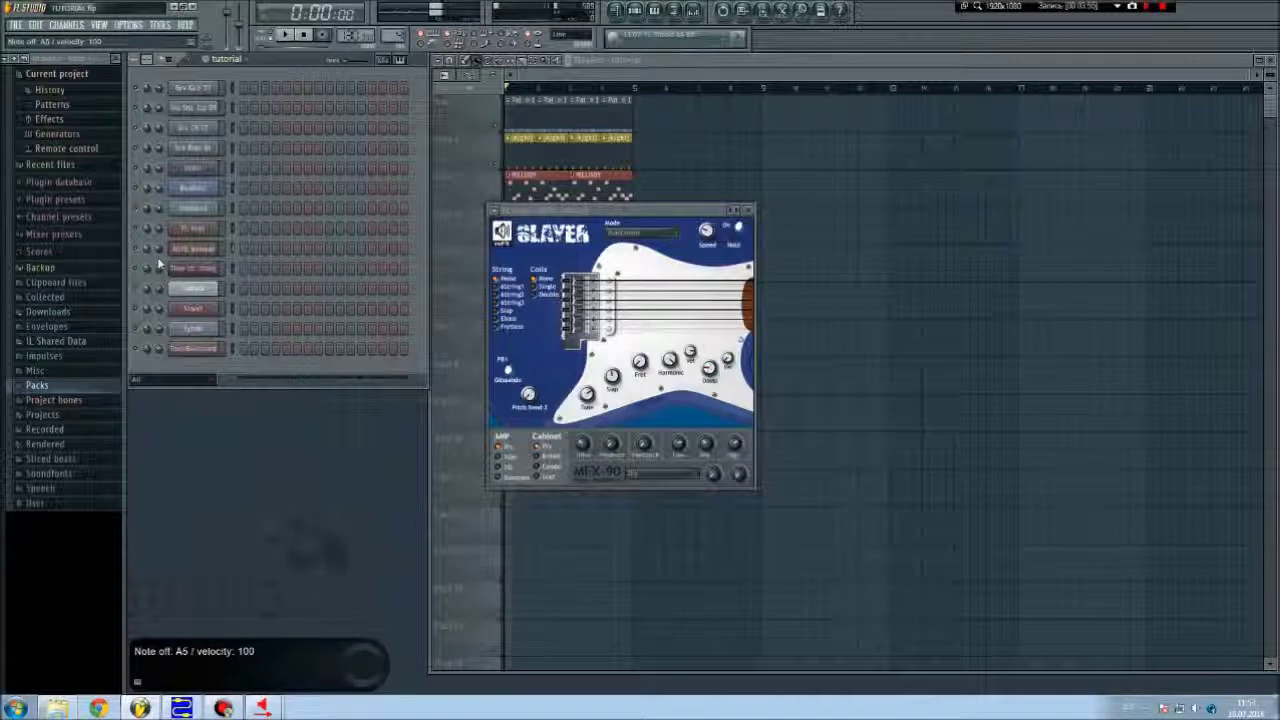
Step: Advance FL Slayer through its AUTO presets, starting with AUTO Power Chords, up to the first BASS preset, auditioning each
{"action": "left_click", "coordinate": [737, 211]}
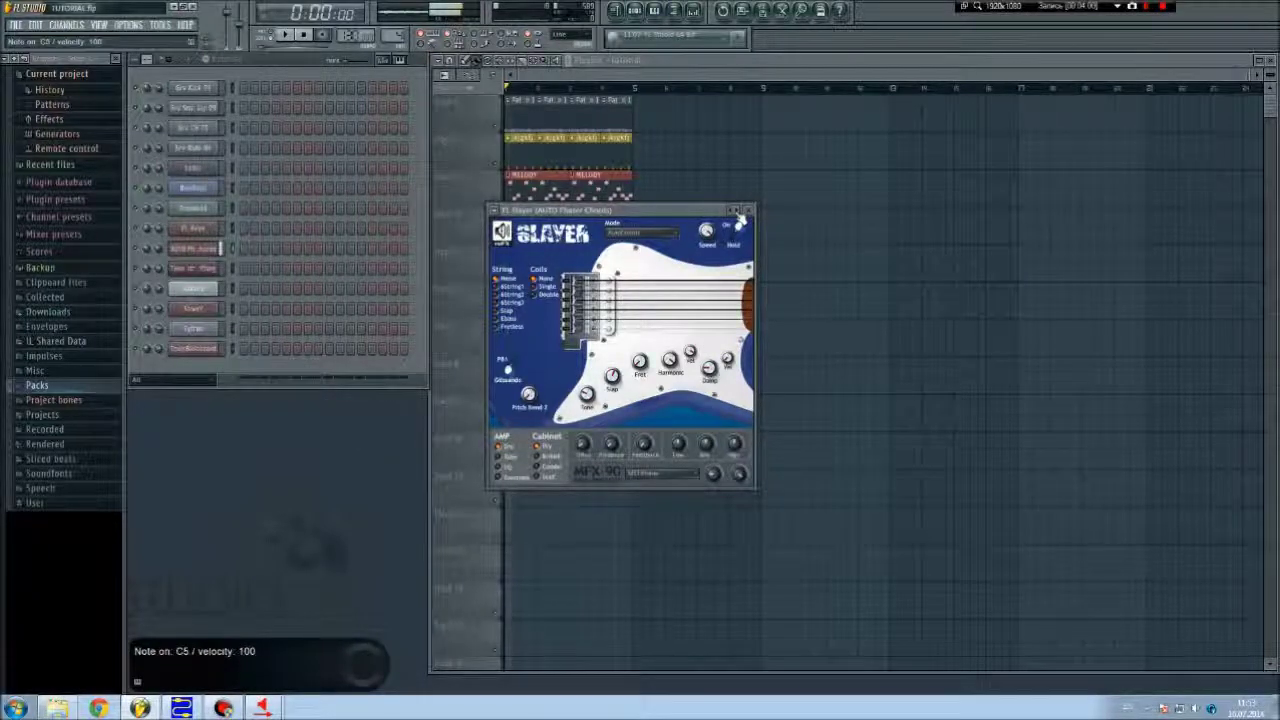
{"action": "left_click", "coordinate": [737, 212]}
{"action": "key", "text": "z"}
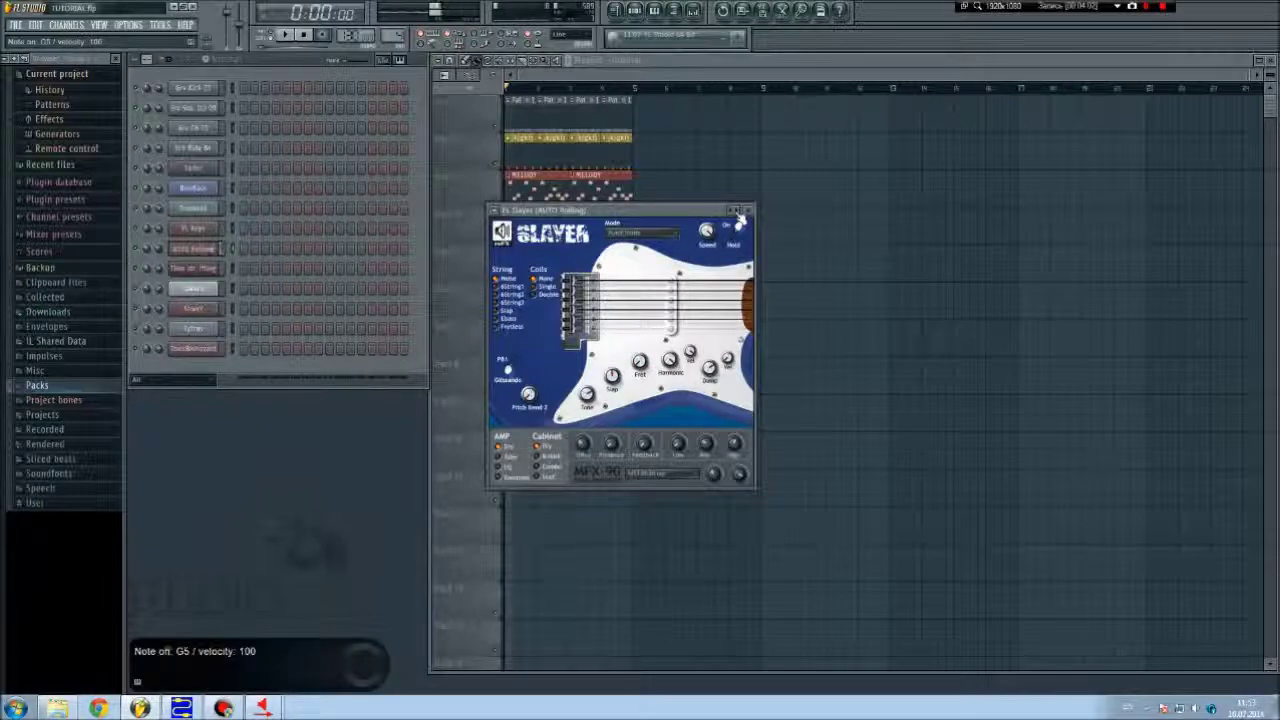
{"action": "left_click", "coordinate": [737, 212]}
{"action": "key", "text": "n"}
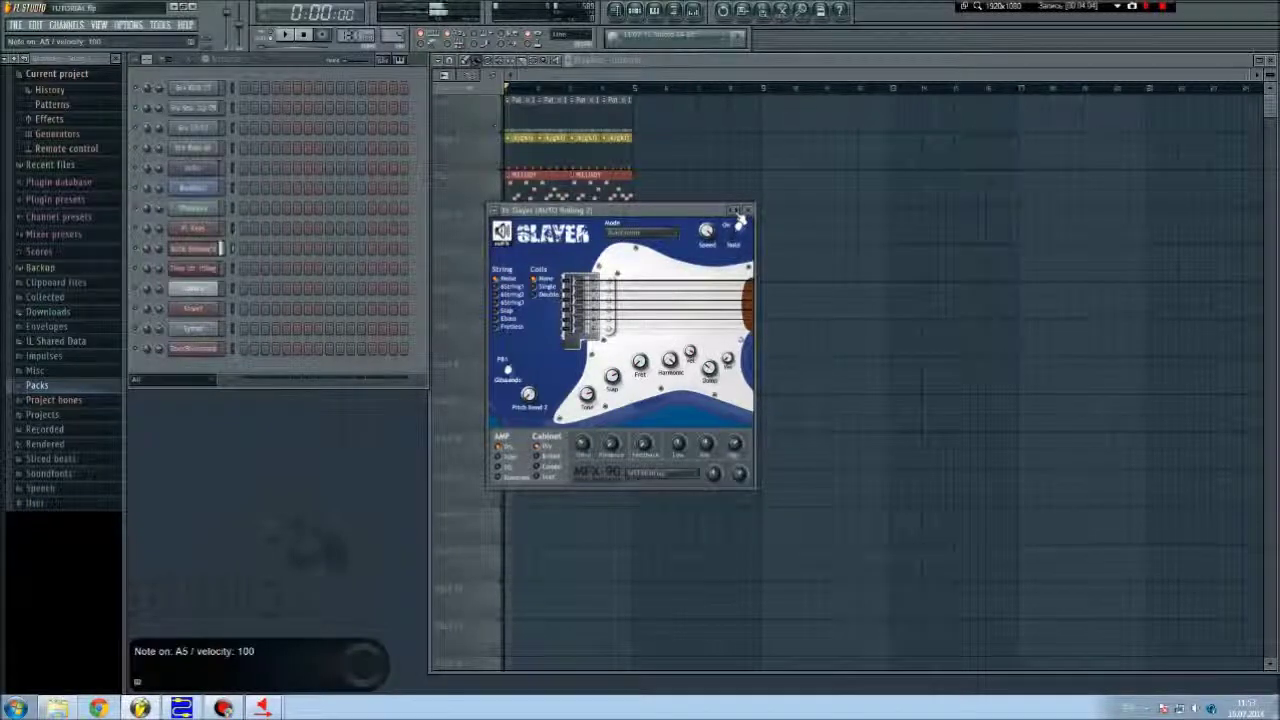
{"action": "left_click", "coordinate": [737, 212]}
{"action": "key", "text": "n"}
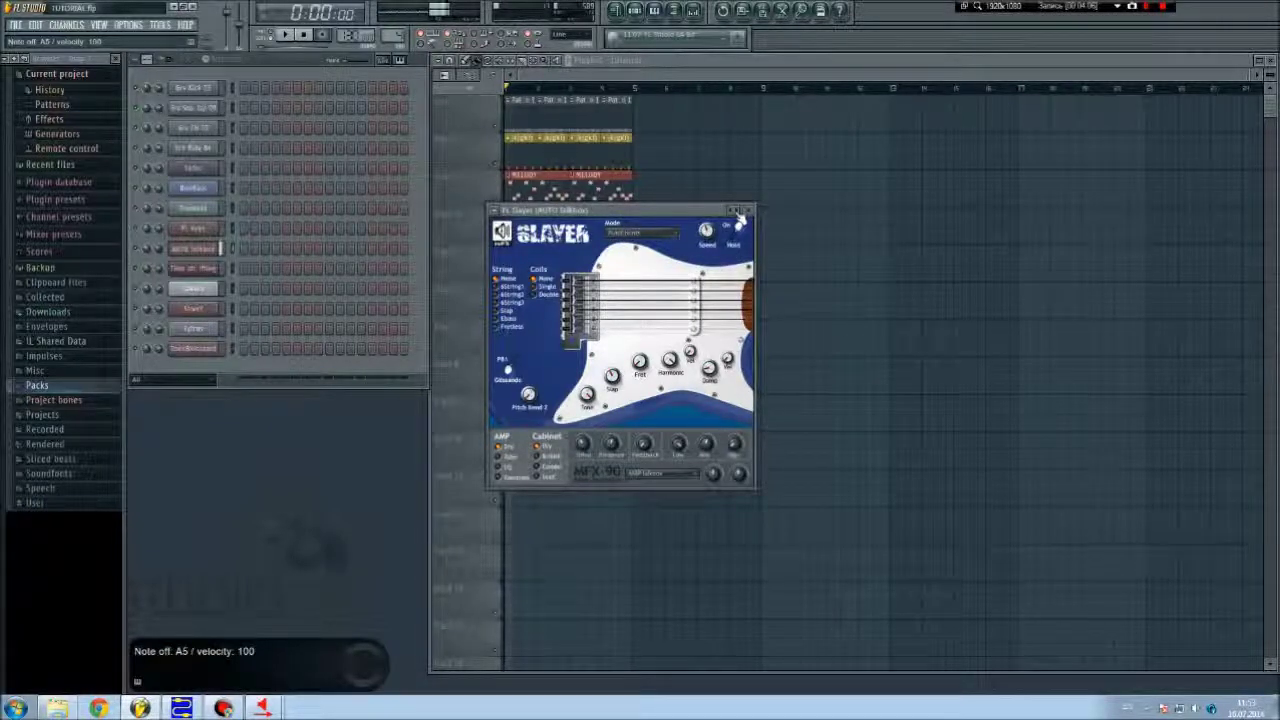
{"action": "key", "text": "w"}
{"action": "left_click", "coordinate": [737, 212]}
{"action": "key", "text": "n"}
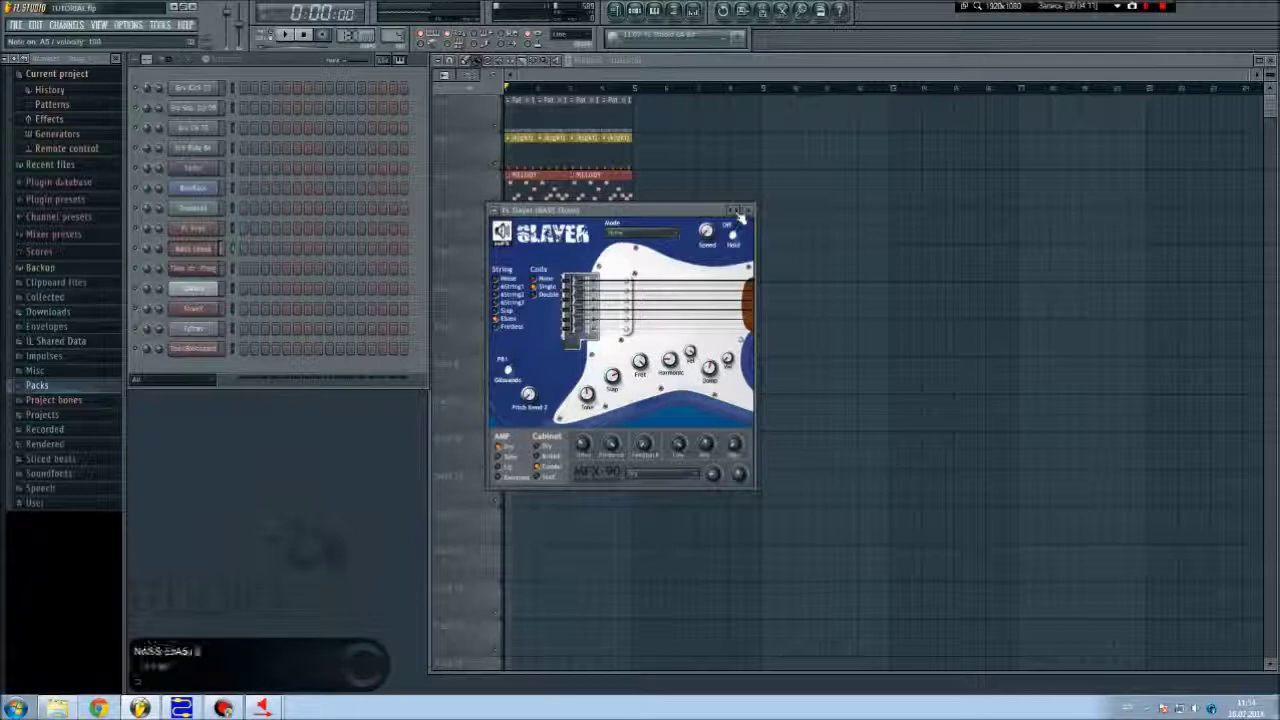
Step: Advance FL Slayer past the BASS presets to DIST One String and audition it with a few notes
{"action": "left_click", "coordinate": [737, 212]}
{"action": "left_click", "coordinate": [739, 214]}
{"action": "left_click", "coordinate": [739, 214]}
{"action": "key", "text": "n"}
{"action": "left_click", "coordinate": [739, 214]}
{"action": "left_click", "coordinate": [739, 214]}
{"action": "key", "text": "n"}
{"action": "left_click", "coordinate": [739, 214]}
{"action": "left_click", "coordinate": [739, 214]}
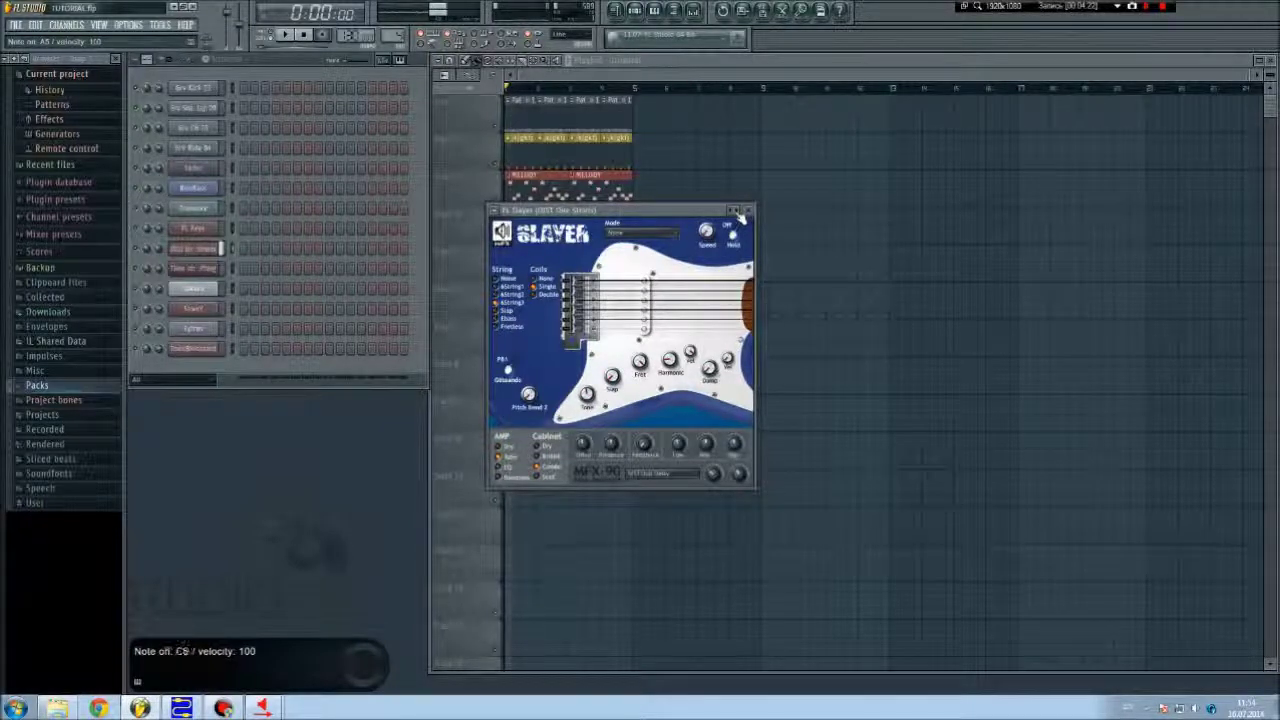
{"action": "key", "text": "v"}
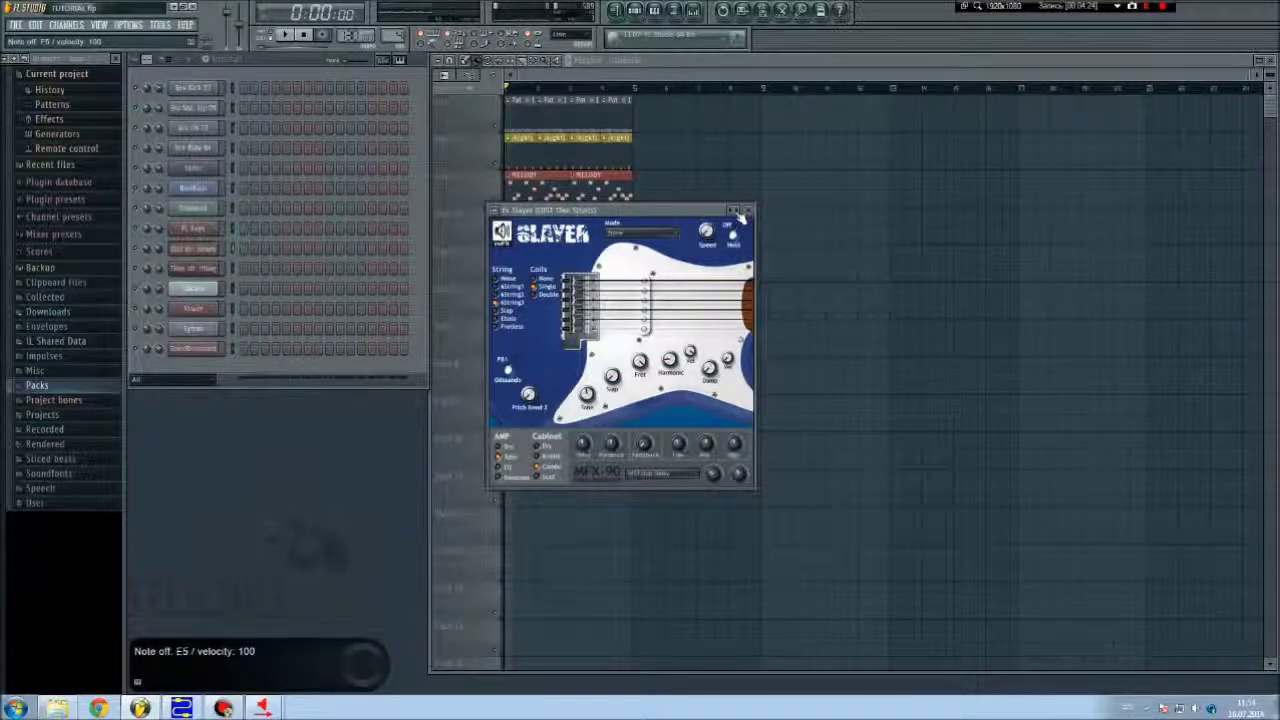
Step: Browse FL Slayer's DIST presets, including DIST Rock and DIST Tremolo, and audition each with a note
{"action": "left_click", "coordinate": [734, 213]}
{"action": "left_click", "coordinate": [734, 213]}
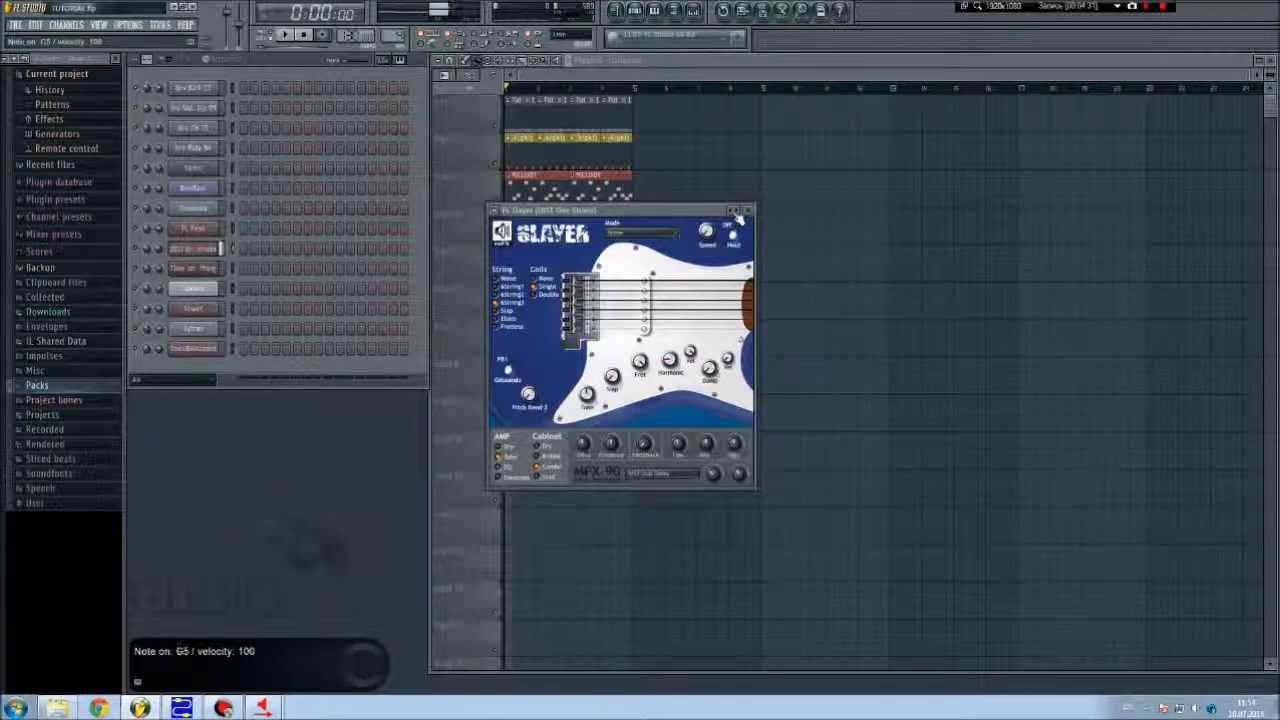
{"action": "left_click", "coordinate": [740, 213]}
{"action": "left_click", "coordinate": [740, 213]}
{"action": "left_click", "coordinate": [740, 213]}
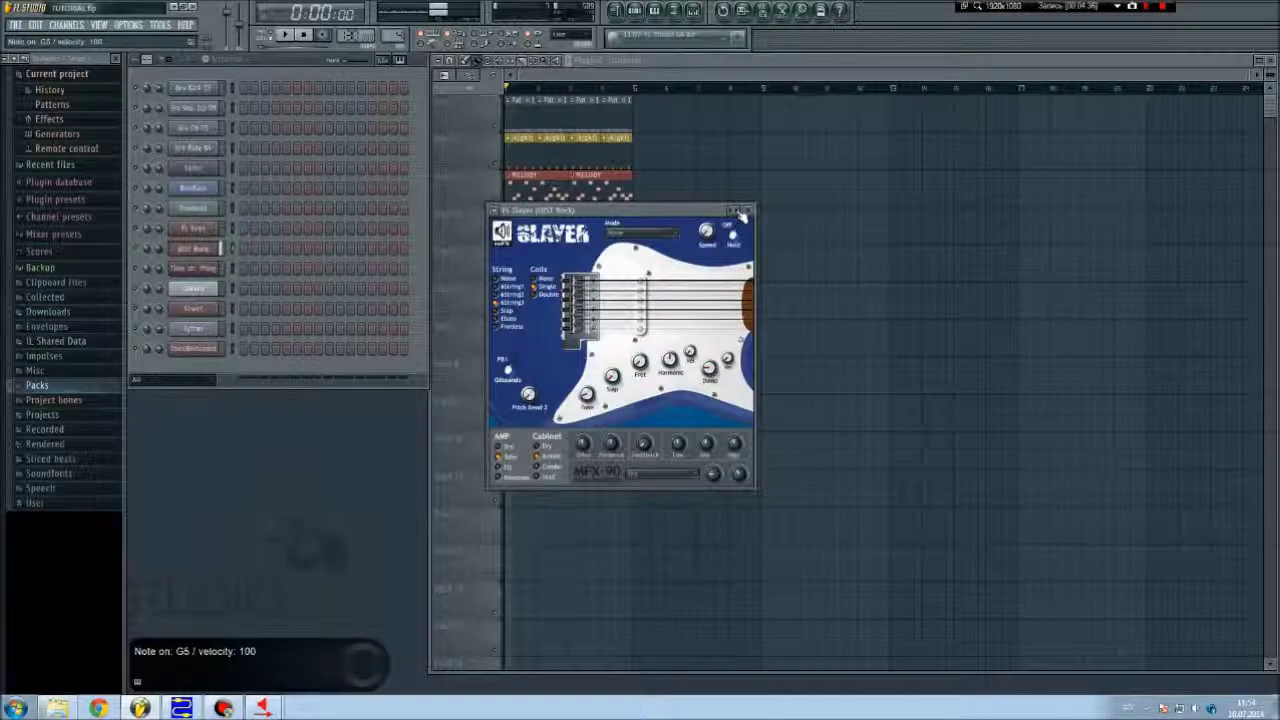
{"action": "left_click", "coordinate": [740, 213]}
{"action": "left_click", "coordinate": [740, 213]}
{"action": "left_click", "coordinate": [740, 213]}
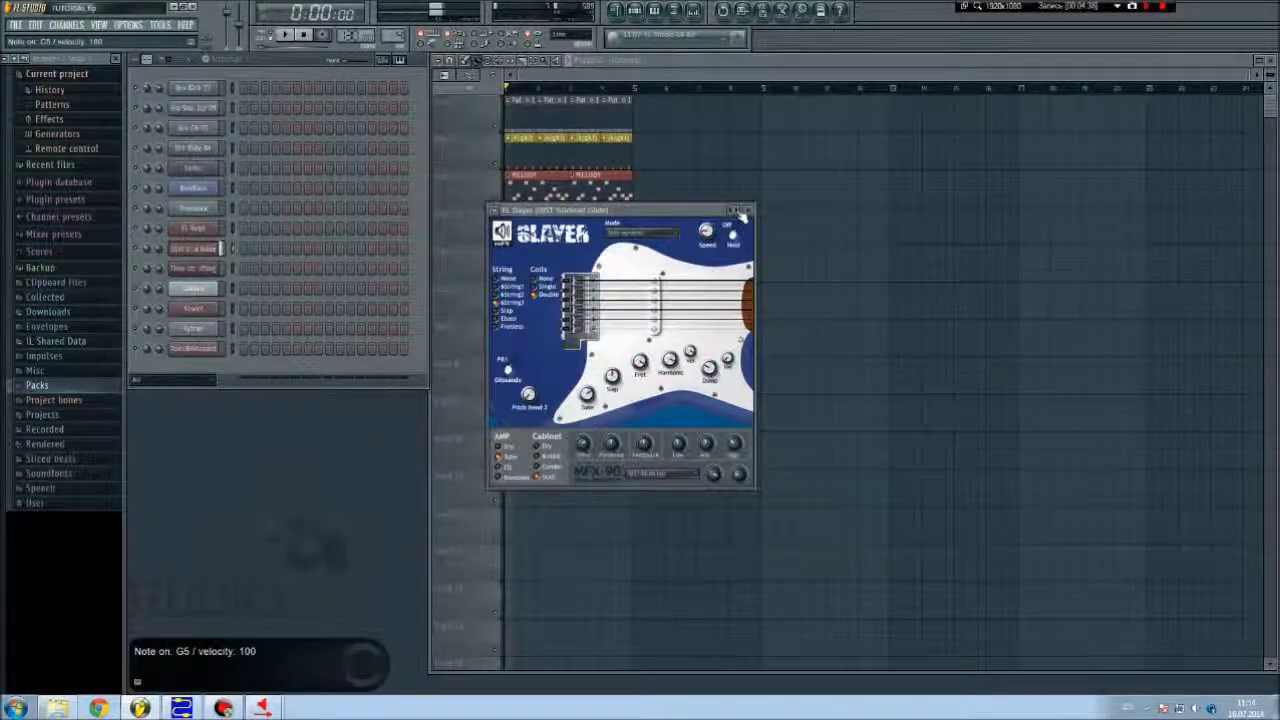
{"action": "left_click", "coordinate": [740, 213]}
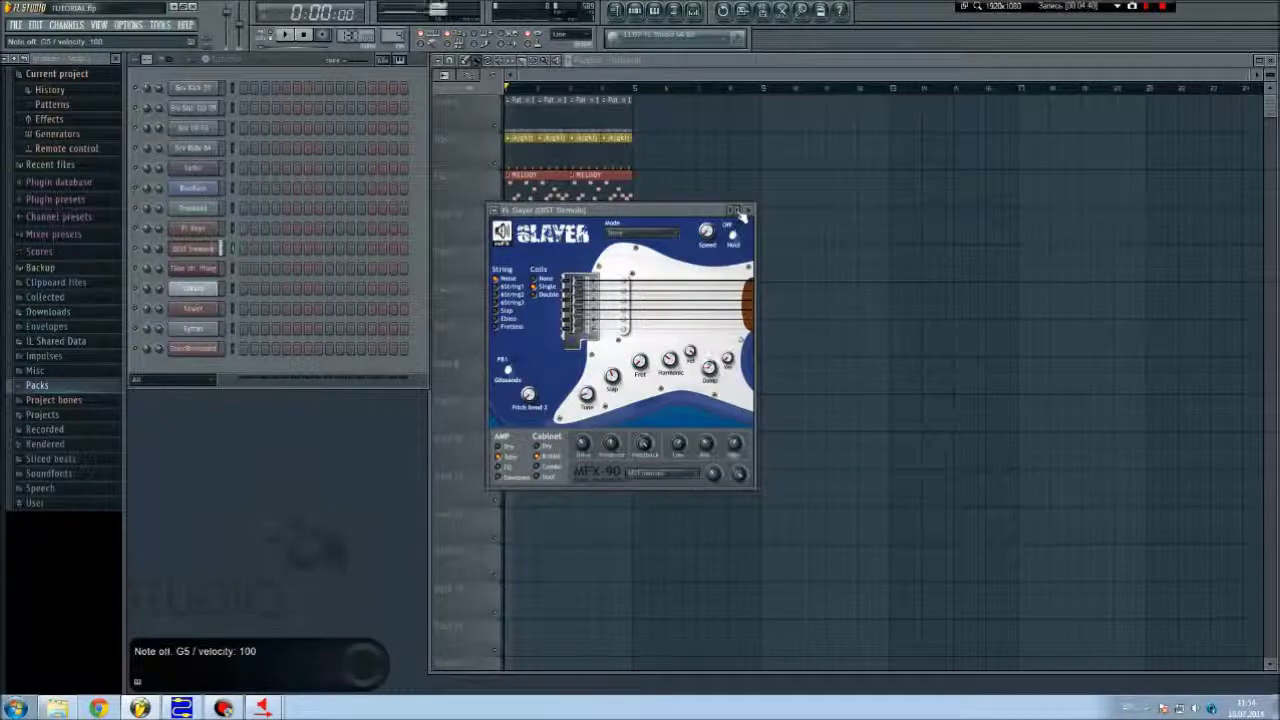
Step: Advance FL Slayer from the DIST presets to the ETHNO presets, auditioning the sounds along the way
{"action": "left_click", "coordinate": [740, 213]}
{"action": "left_click", "coordinate": [740, 213]}
{"action": "left_click", "coordinate": [740, 213]}
{"action": "left_click", "coordinate": [740, 213]}
{"action": "left_click", "coordinate": [740, 213]}
{"action": "left_click", "coordinate": [740, 213]}
{"action": "left_click", "coordinate": [740, 213]}
{"action": "left_click", "coordinate": [740, 213]}
{"action": "left_click", "coordinate": [740, 213]}
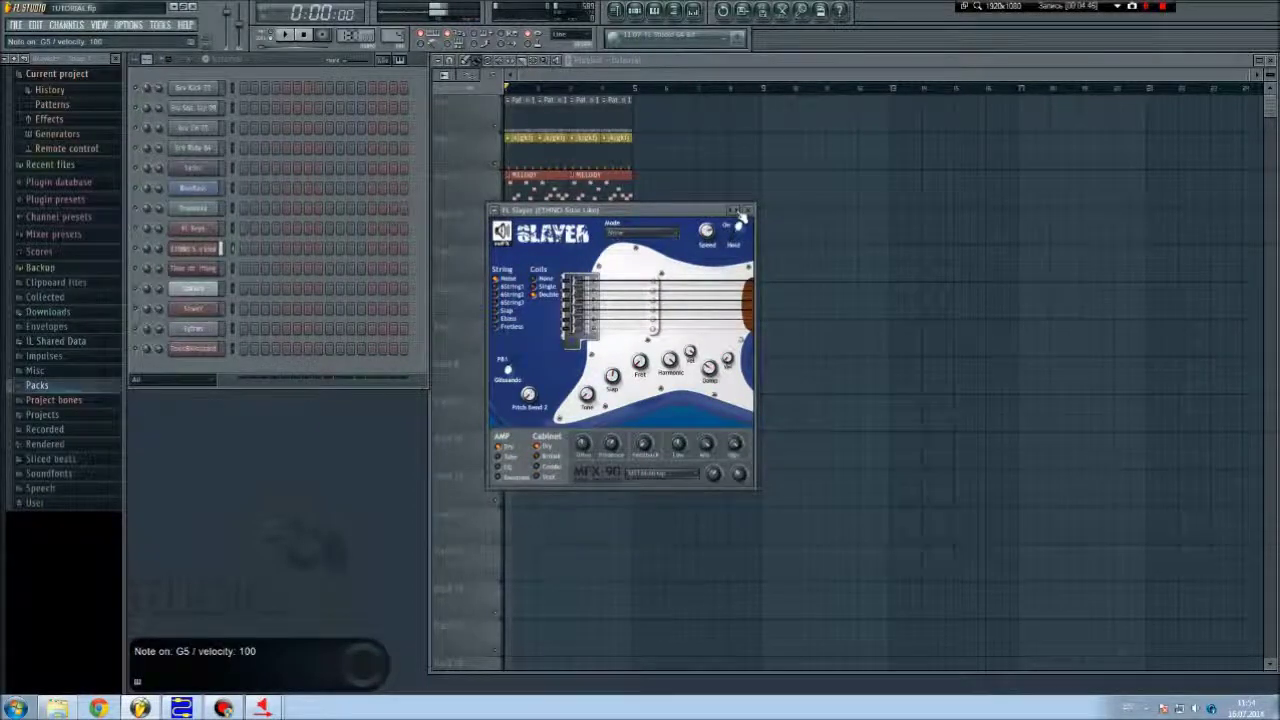
Step: Advance FL Slayer to the FX Warp preset, audition it, and close FL Slayer
{"action": "left_click", "coordinate": [740, 213]}
{"action": "left_click", "coordinate": [740, 213]}
{"action": "left_click", "coordinate": [740, 213]}
{"action": "left_click", "coordinate": [740, 213]}
{"action": "left_click", "coordinate": [741, 215]}
{"action": "left_click", "coordinate": [741, 215]}
{"action": "left_click", "coordinate": [741, 215]}
{"action": "left_click", "coordinate": [741, 215]}
{"action": "left_click", "coordinate": [741, 215]}
{"action": "left_click", "coordinate": [741, 215]}
{"action": "left_click", "coordinate": [741, 215]}
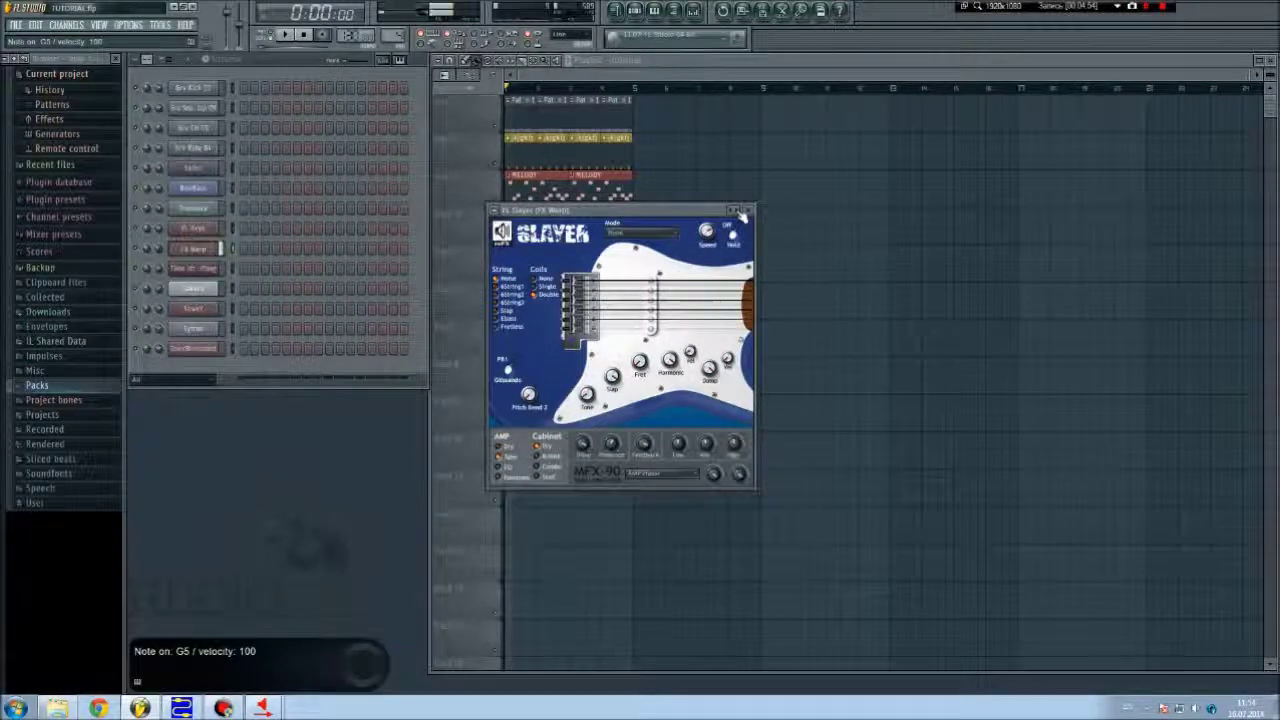
{"action": "key", "text": "e"}
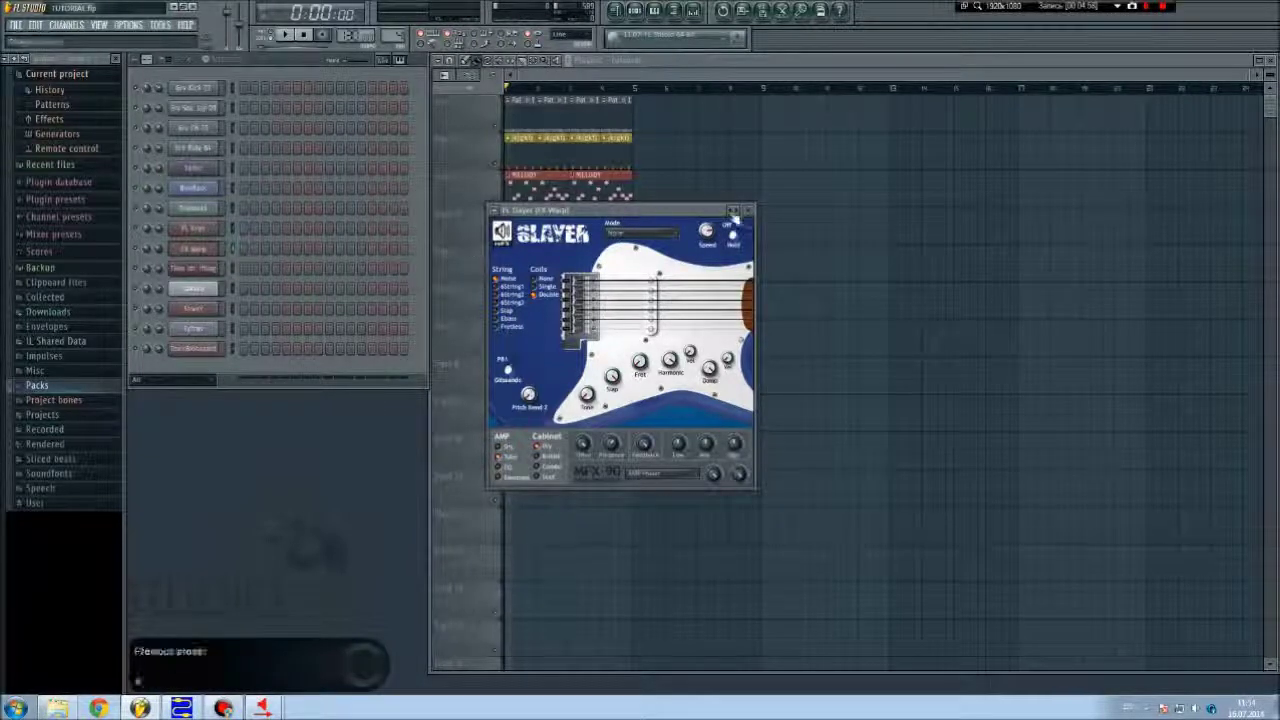
{"action": "left_click", "coordinate": [750, 212]}
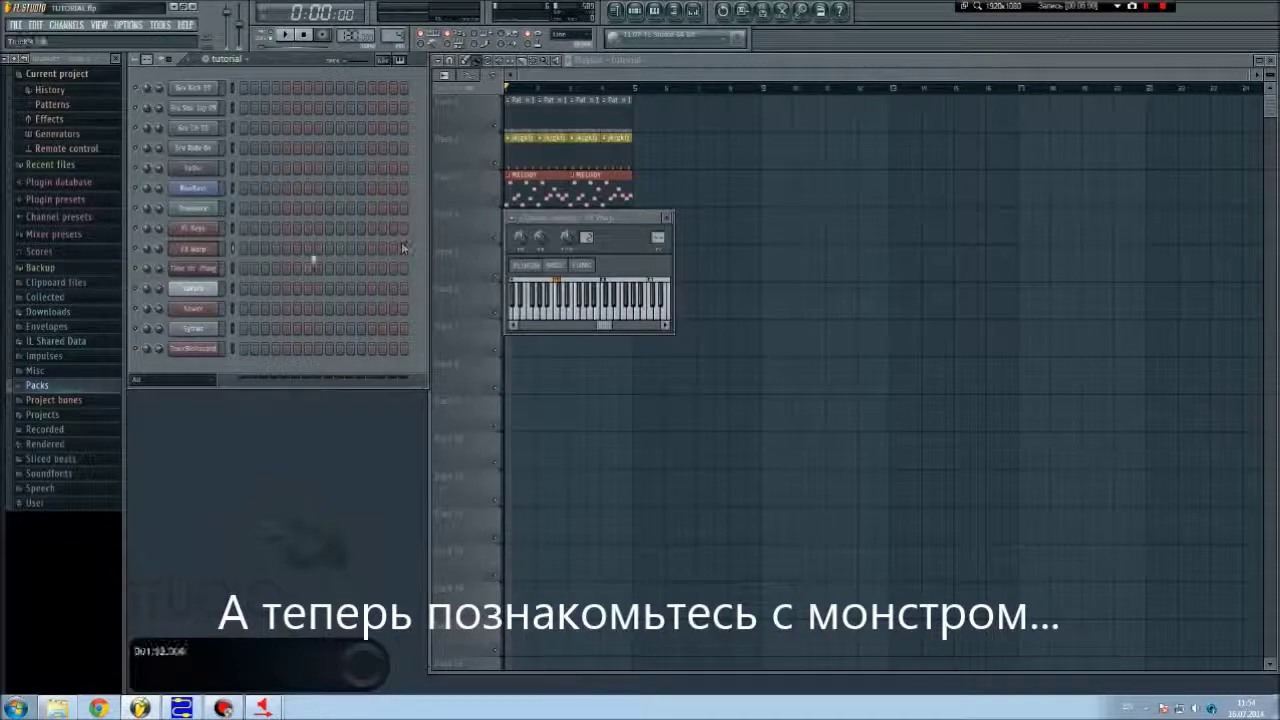
Step: Open Harmor from the Time stretching and pitch shifting channel, move its window higher, and audition the preset
{"action": "left_click", "coordinate": [203, 281]}
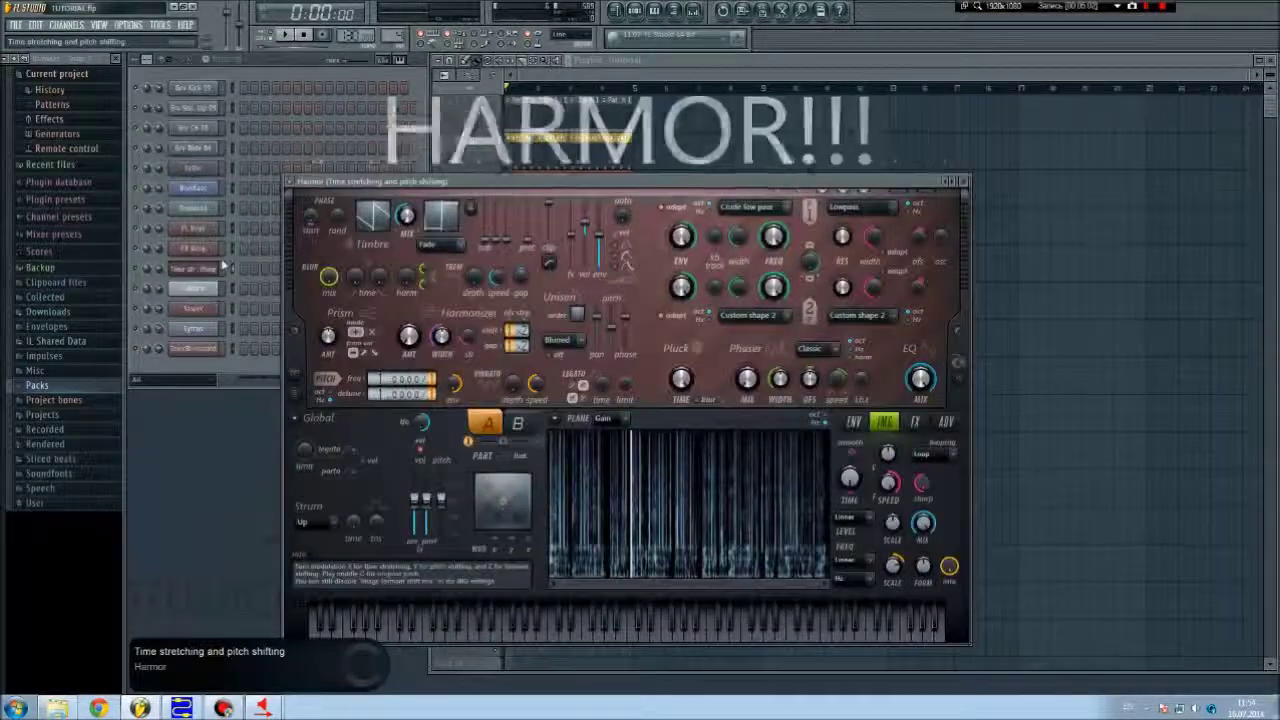
{"action": "left_click_drag", "start_coordinate": [503, 182], "coordinate": [541, 119]}
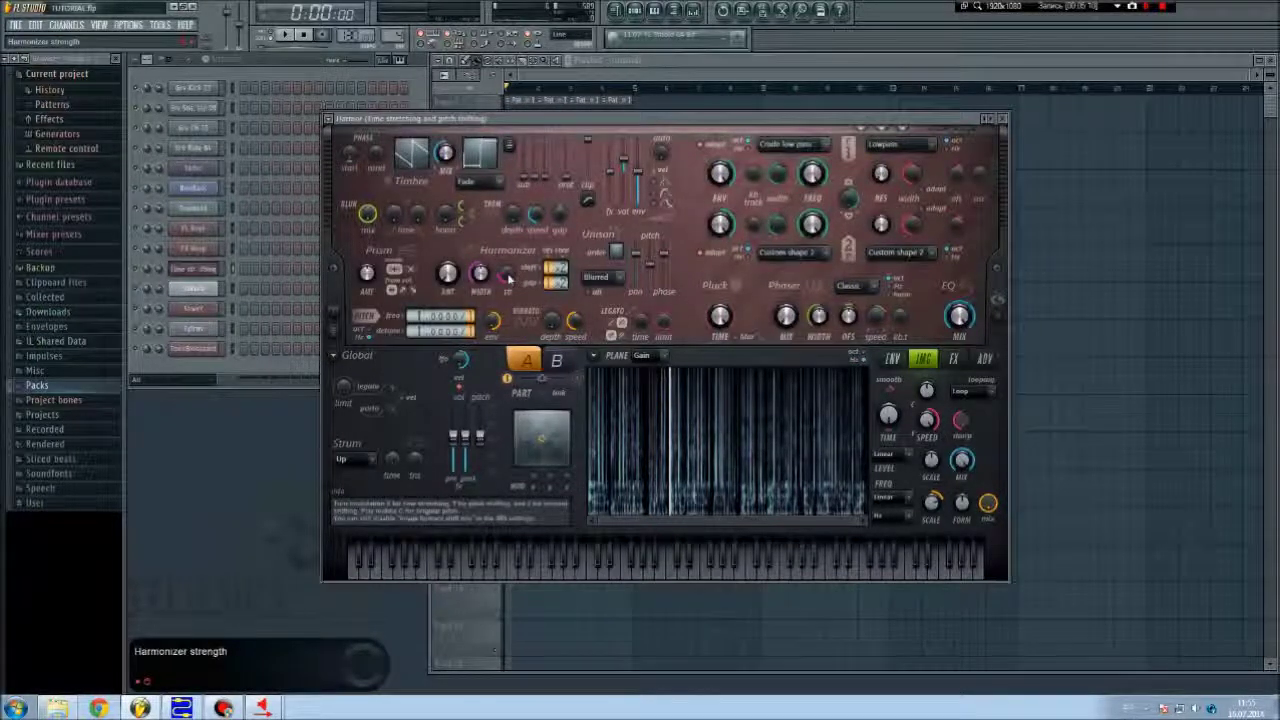
{"action": "key", "text": "v"}
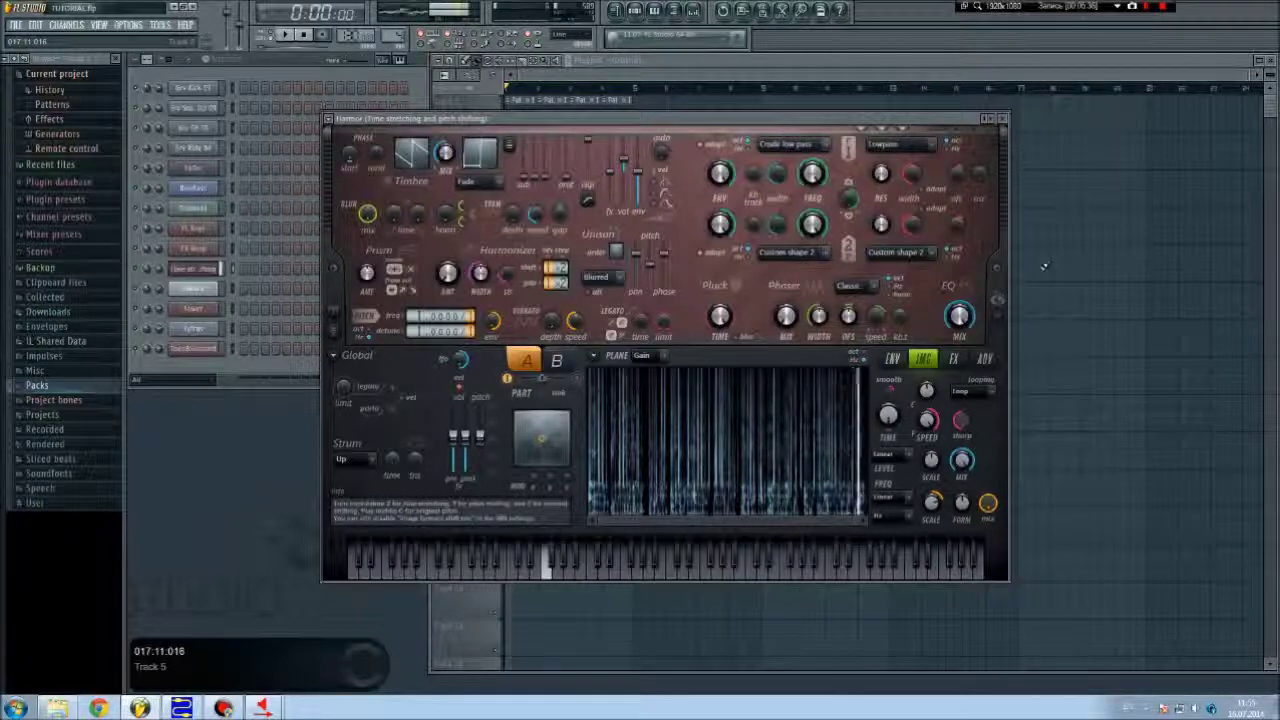
Step: Advance Harmor through the Cubist and Cubist 2 presets to the one after, auditioning the sounds
{"action": "left_click", "coordinate": [999, 121]}
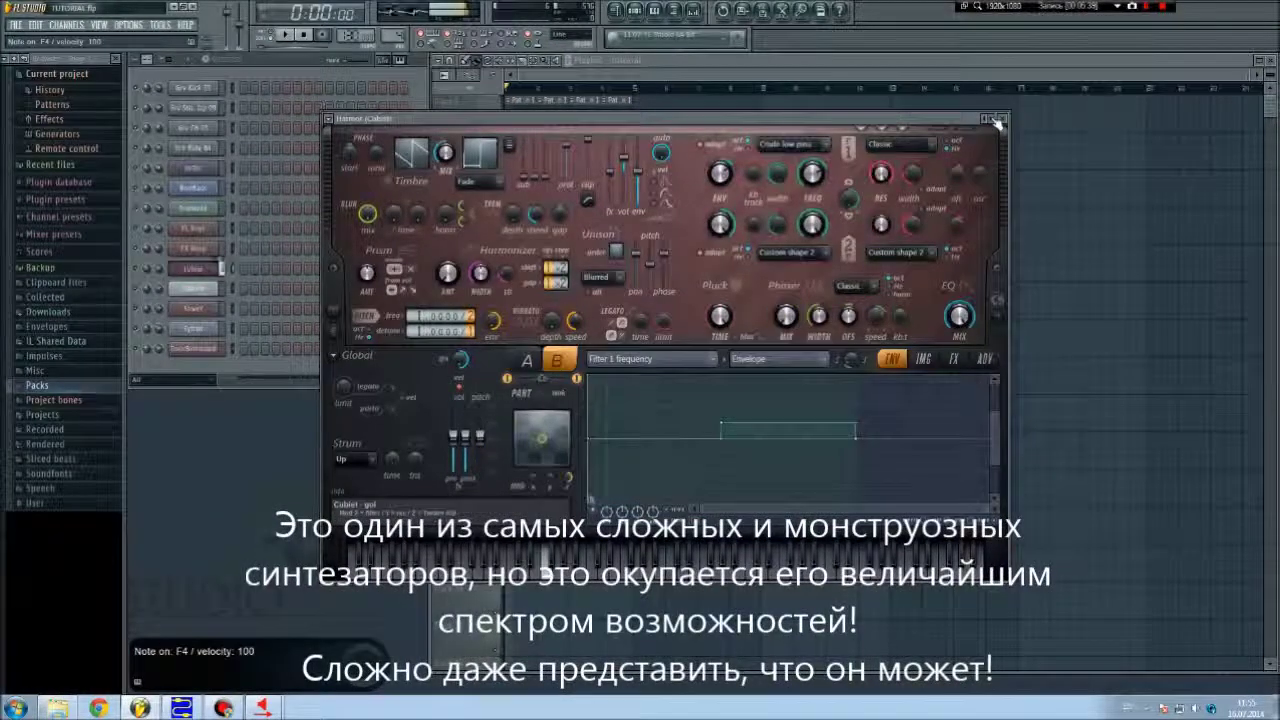
{"action": "left_click", "coordinate": [997, 121]}
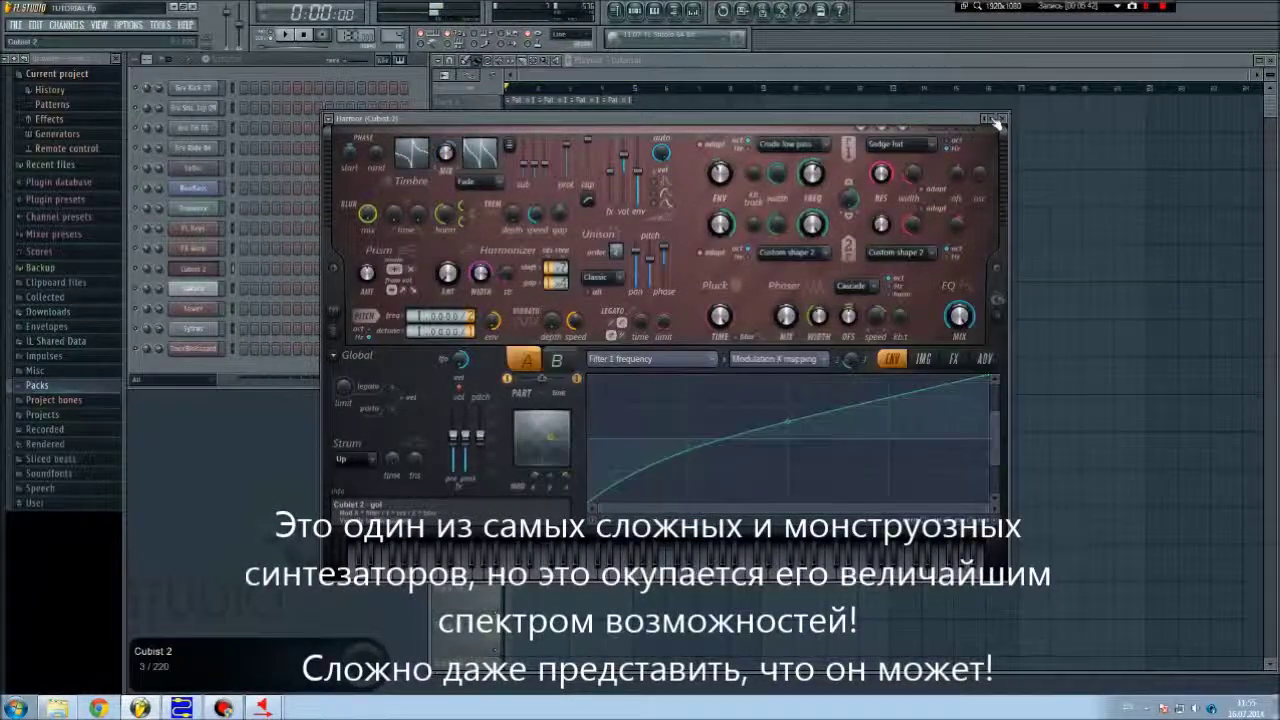
{"action": "left_click", "coordinate": [996, 120]}
Step: Step Harmor back through the Pitching regions, Loop region, Key to time and Harmony presets to Formant mutation, auditioning the sounds
{"action": "left_click", "coordinate": [986, 120]}
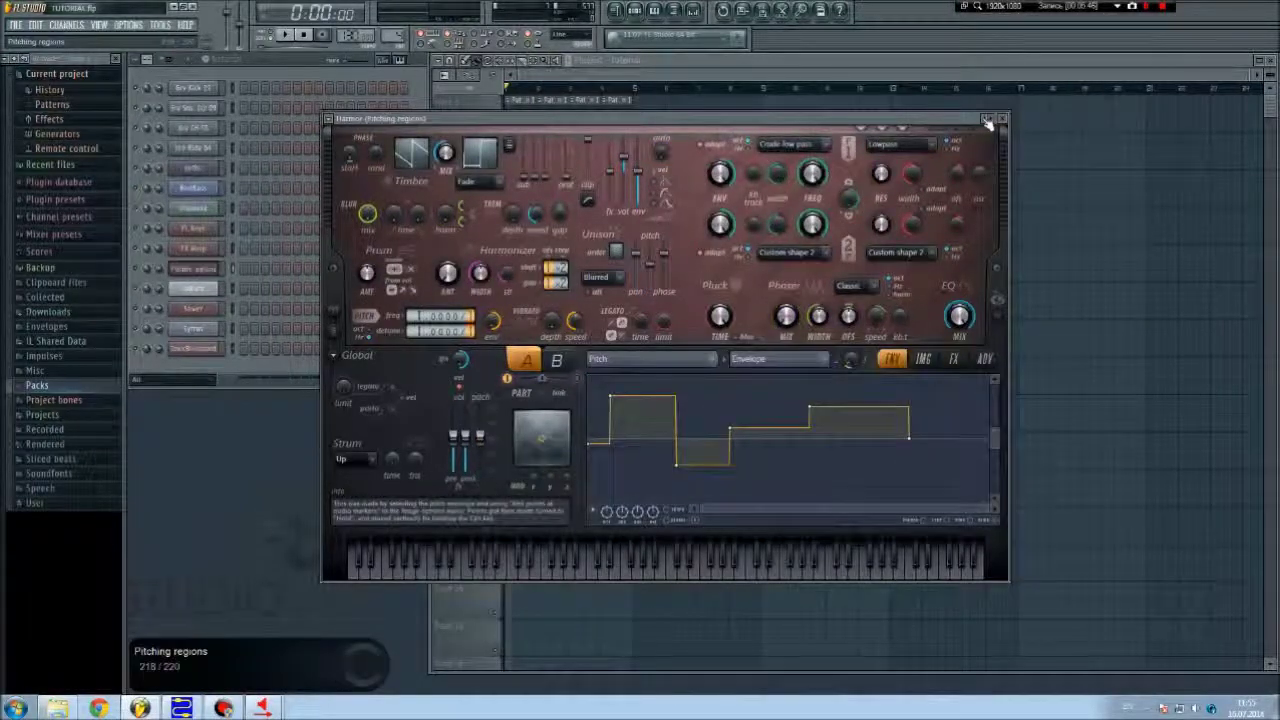
{"action": "left_click", "coordinate": [986, 120]}
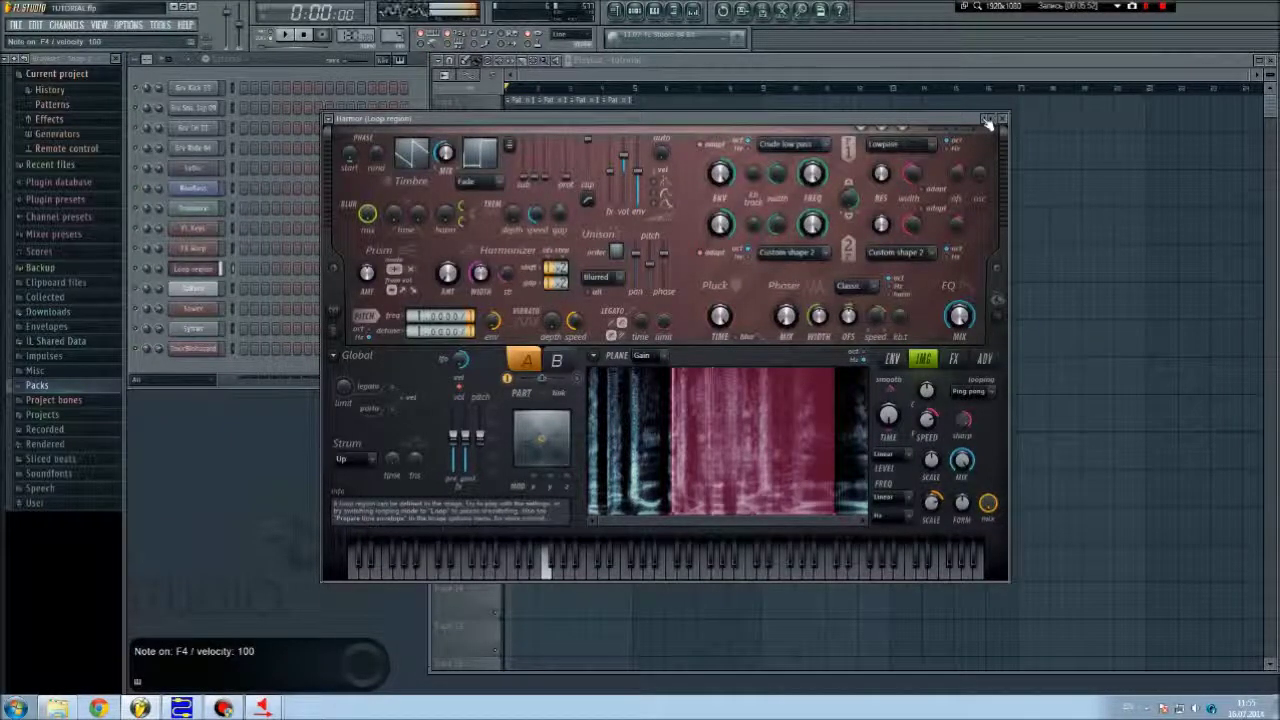
{"action": "left_click", "coordinate": [985, 120]}
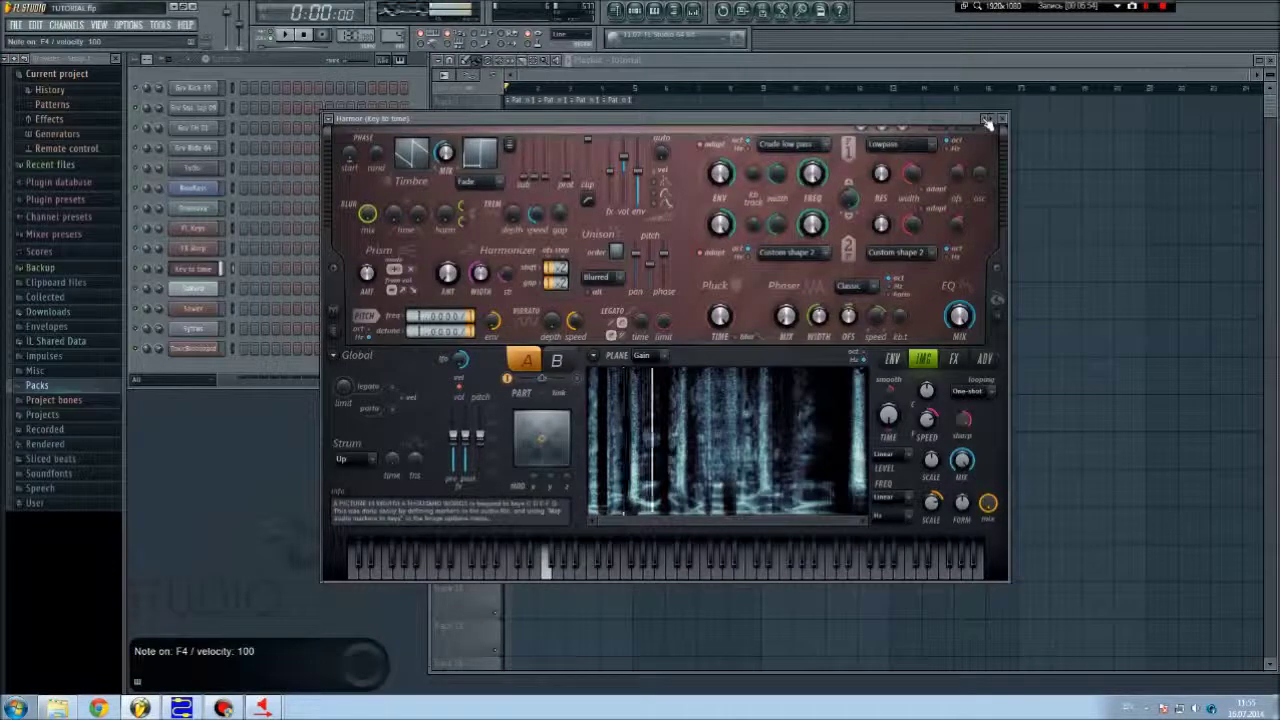
{"action": "left_click", "coordinate": [985, 120]}
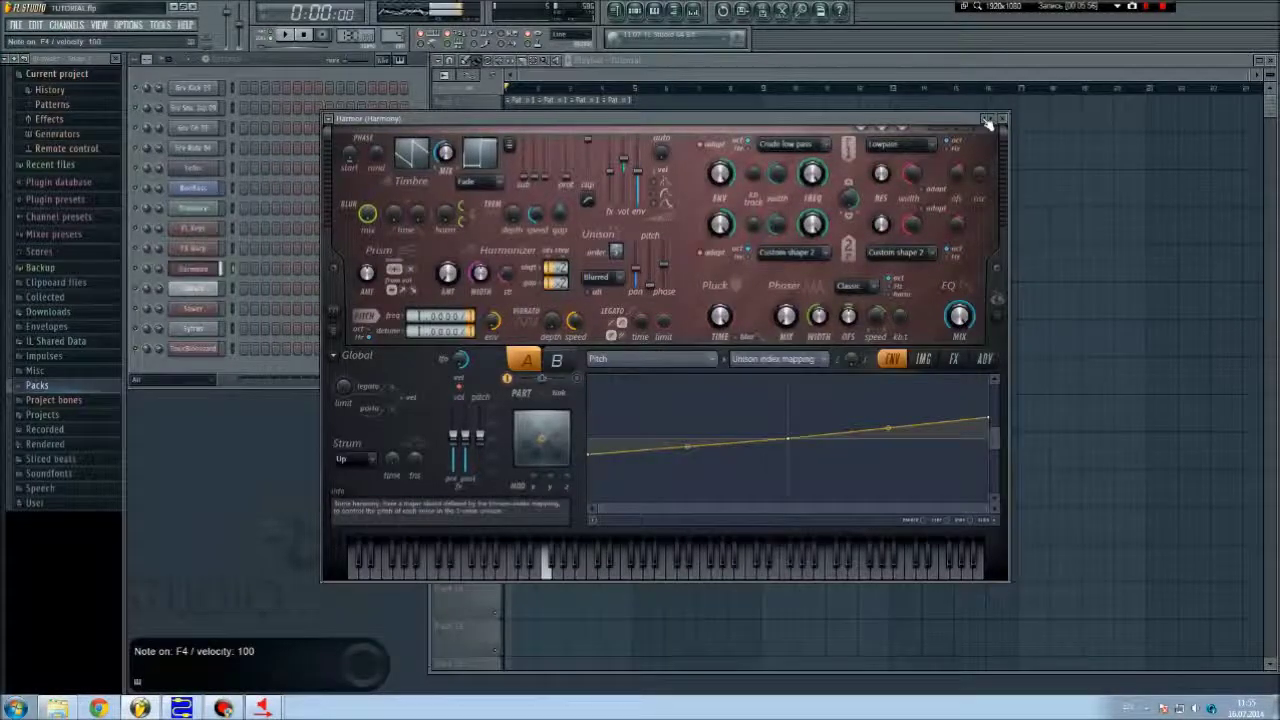
{"action": "left_click", "coordinate": [985, 120]}
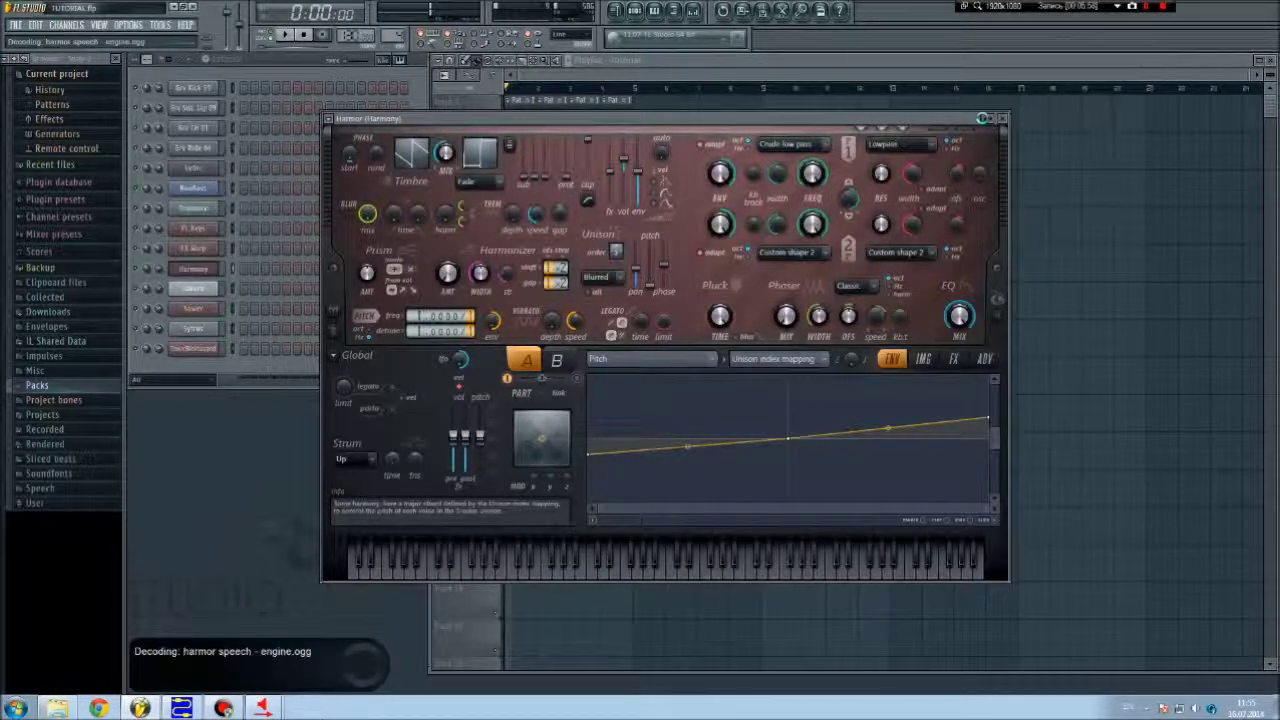
{"action": "left_click", "coordinate": [985, 120]}
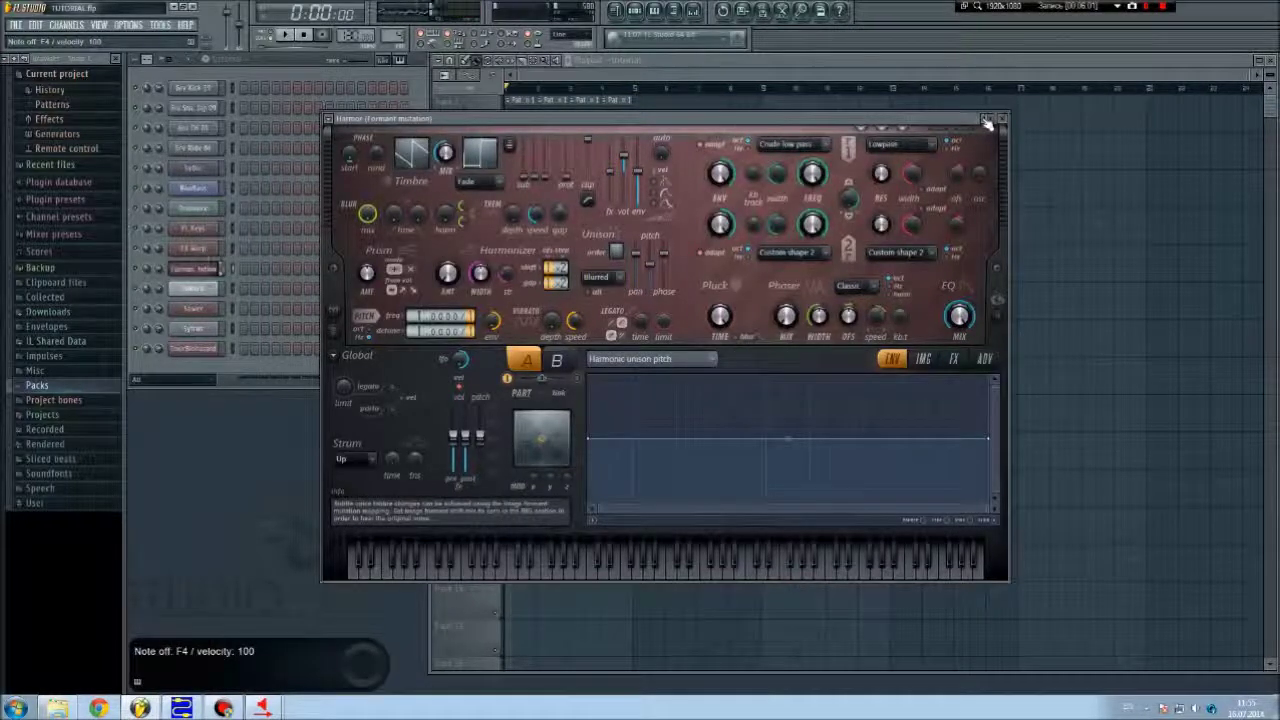
Step: Load Harmor's Chip preset and advance through Cubist 2 to Invasion of pumpkins, auditioning the sounds
{"action": "left_click", "coordinate": [328, 119]}
{"action": "mouse_move", "coordinate": [340, 155]}
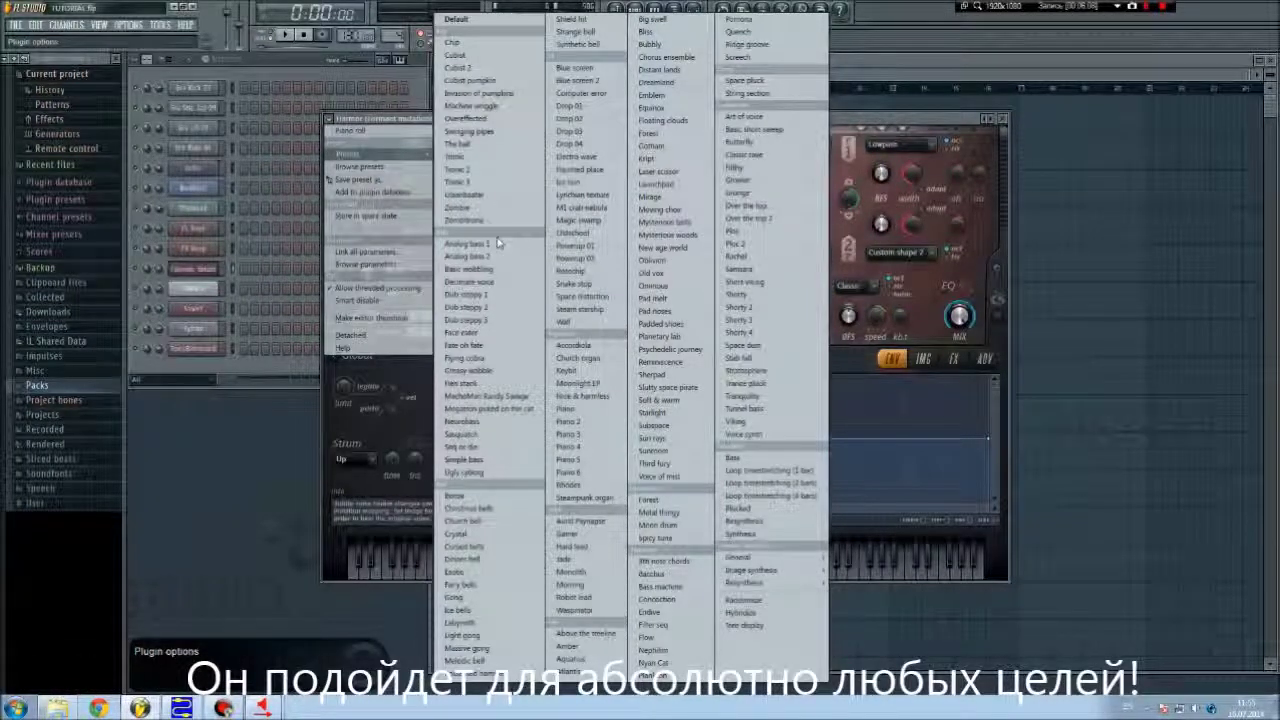
{"action": "left_click", "coordinate": [452, 42]}
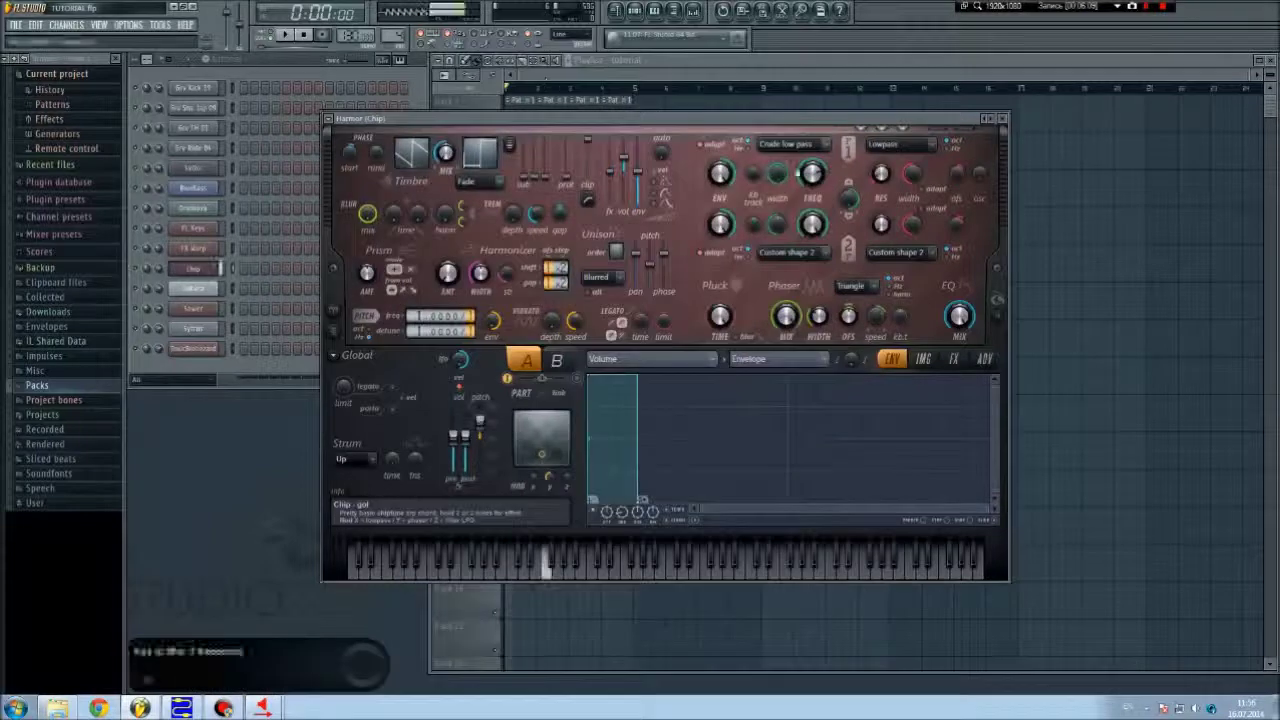
{"action": "left_click", "coordinate": [993, 124]}
{"action": "left_click", "coordinate": [993, 122]}
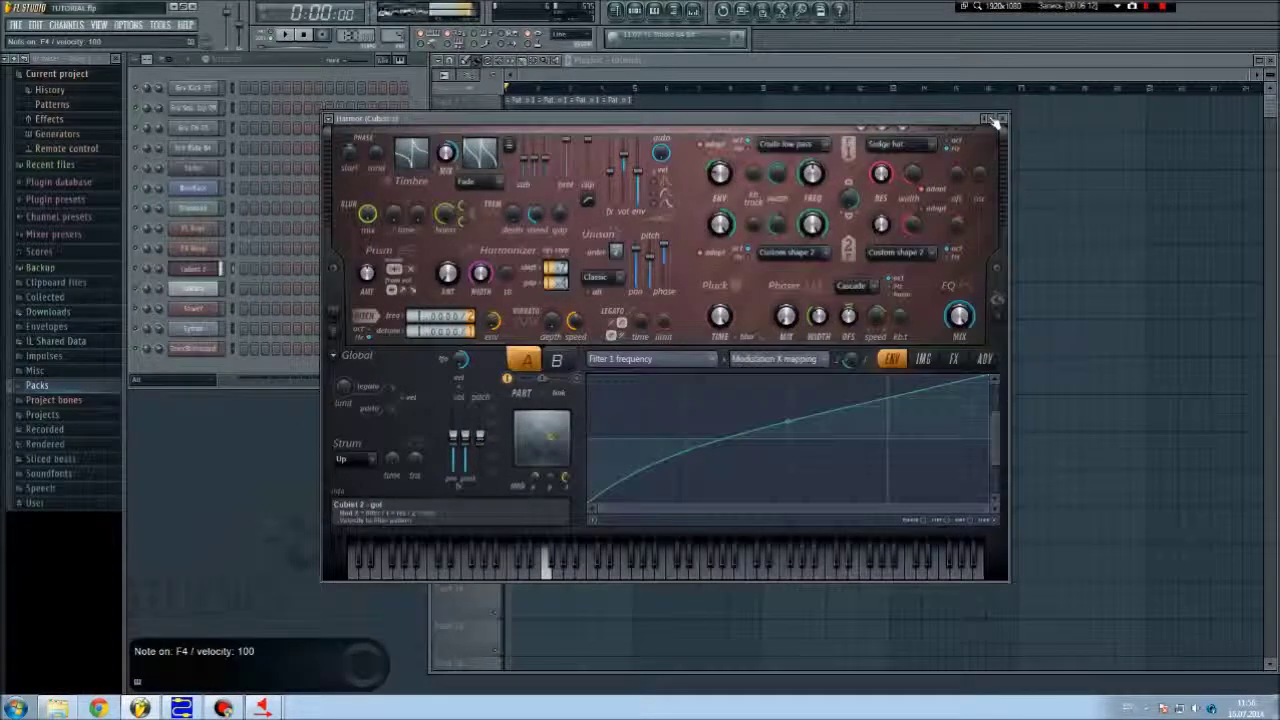
{"action": "left_click", "coordinate": [993, 122]}
{"action": "left_click", "coordinate": [993, 122]}
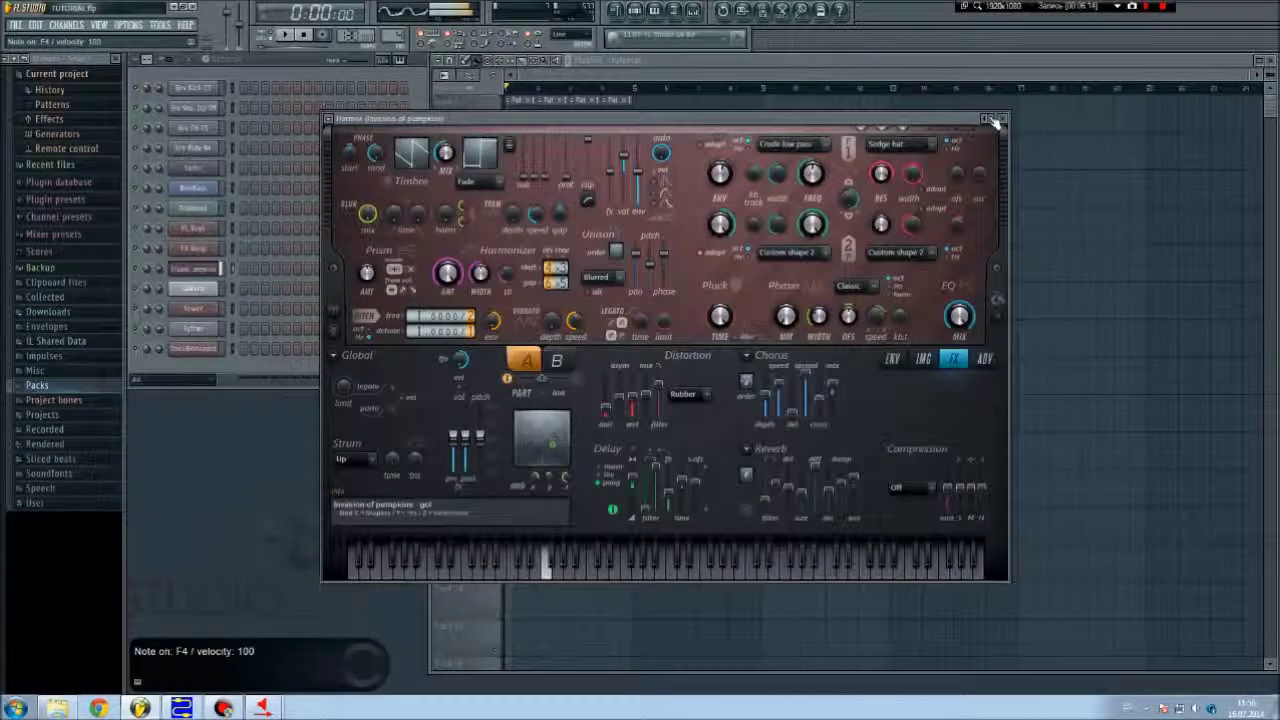
Step: Advance Harmor through the Machine wriggle, Overeffected and The ball presets to Tronic 3, auditioning the sounds
{"action": "left_click", "coordinate": [993, 122]}
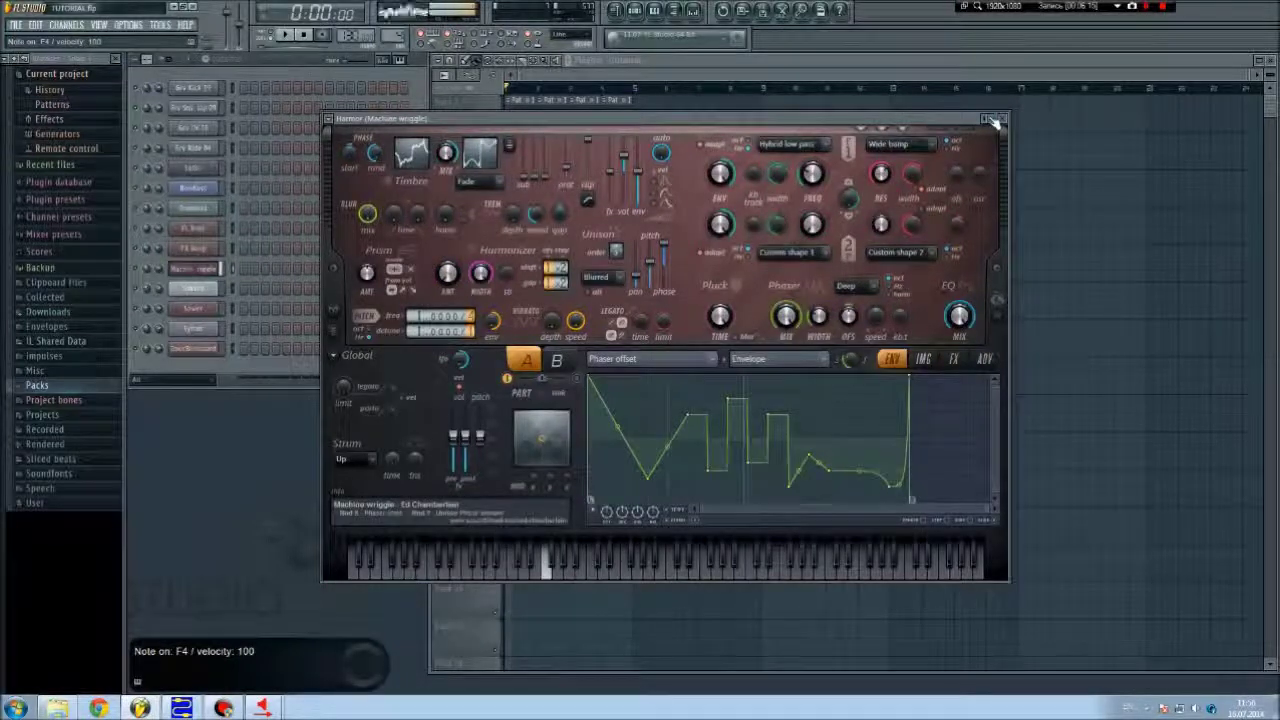
{"action": "left_click", "coordinate": [993, 122]}
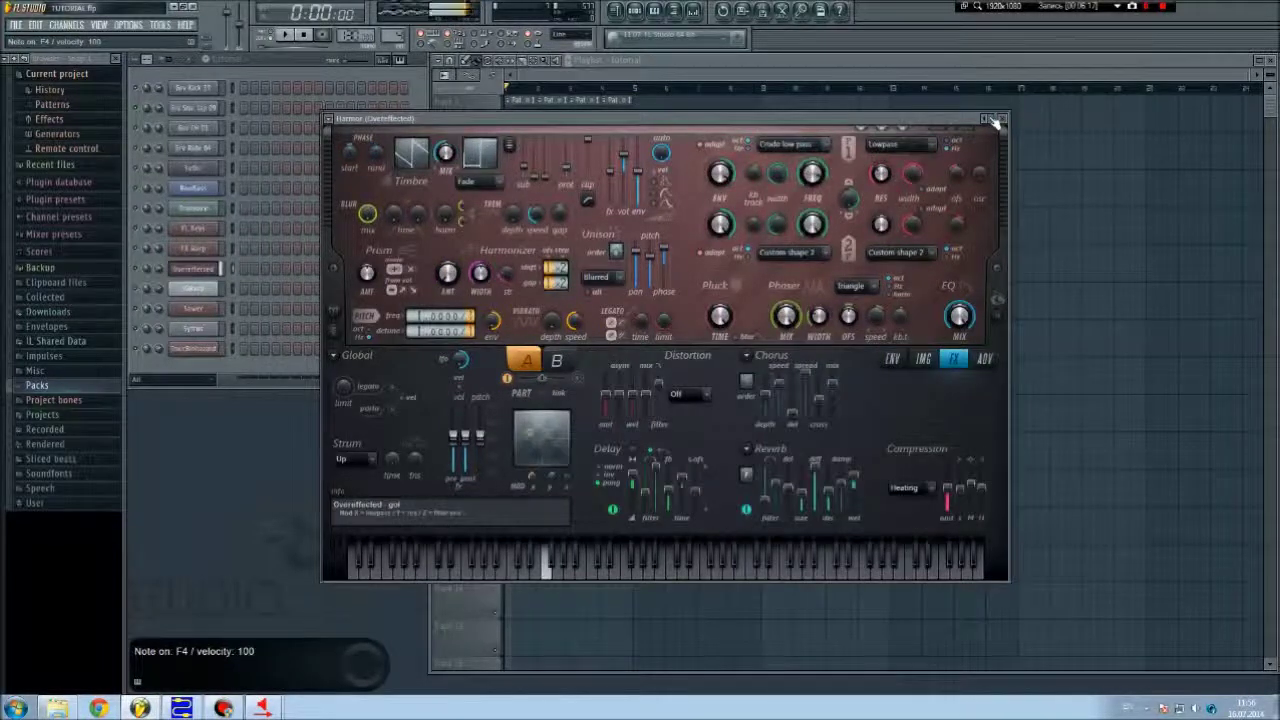
{"action": "left_click", "coordinate": [993, 122]}
{"action": "left_click", "coordinate": [993, 122]}
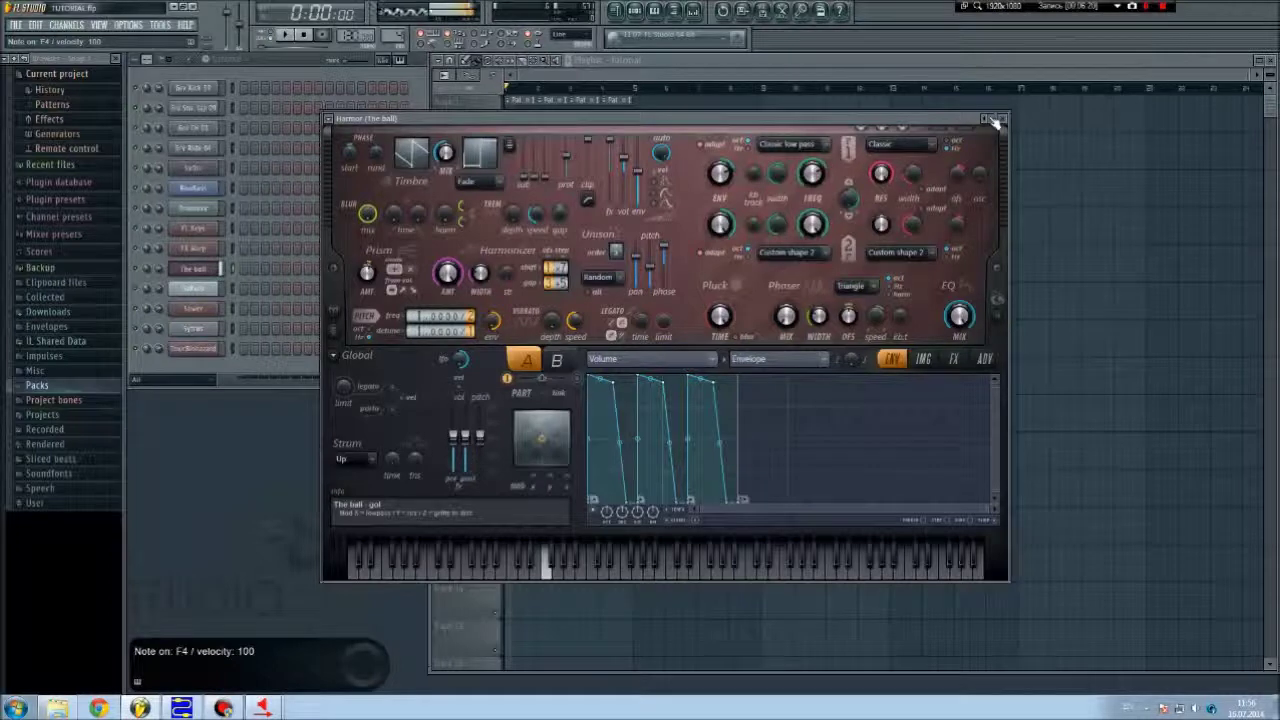
{"action": "left_click", "coordinate": [993, 122]}
{"action": "left_click", "coordinate": [993, 122]}
{"action": "left_click", "coordinate": [993, 122]}
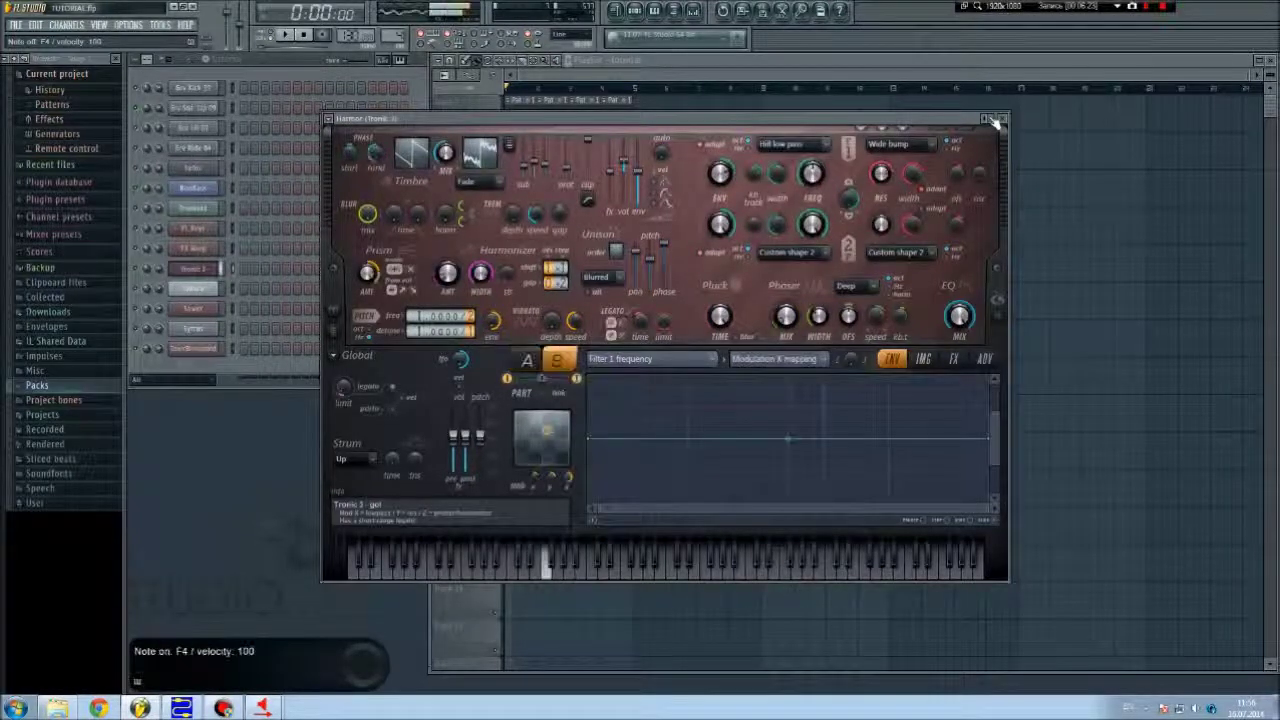
Step: Load Harmor's Aural Psynapse preset and audition it with a three-note chord
{"action": "left_click", "coordinate": [329, 120]}
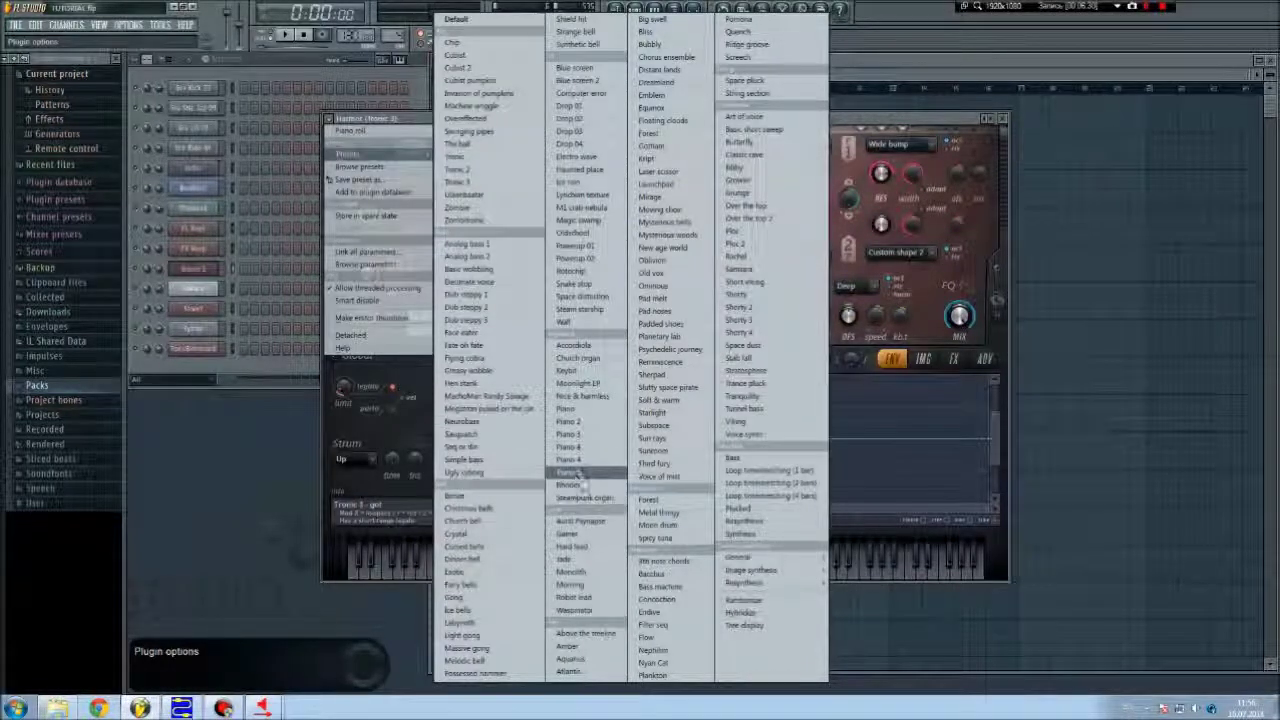
{"action": "left_click", "coordinate": [580, 521]}
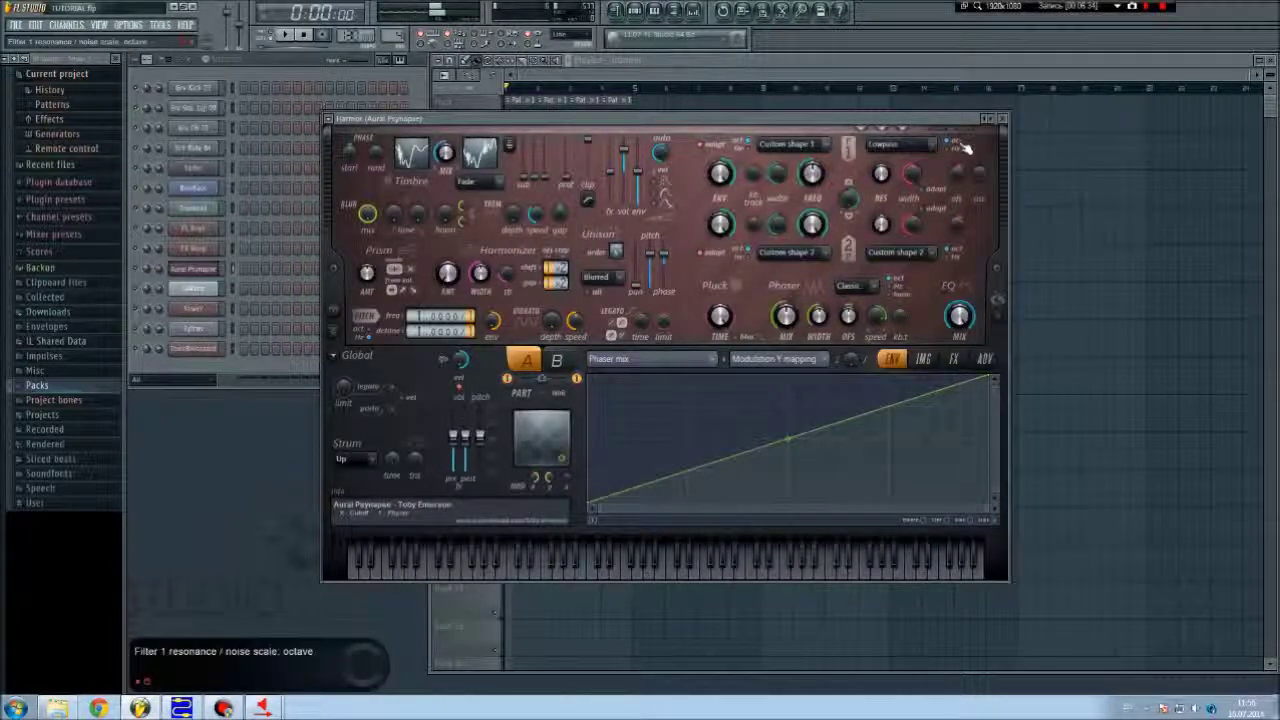
{"action": "key", "text": "x"}
{"action": "key", "text": "v"}
{"action": "key", "text": "n"}
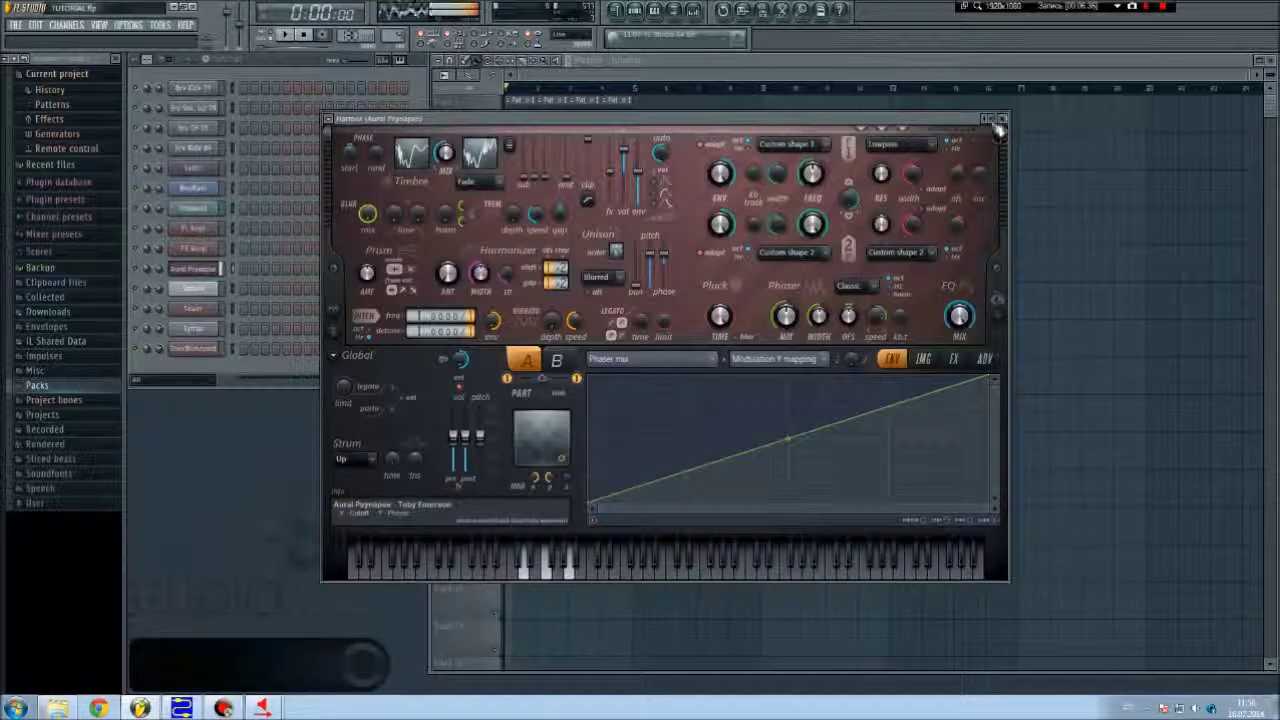
Step: Advance Harmor to the Gamer and Hard lead presets, auditioning them with a three-note chord
{"action": "left_click", "coordinate": [997, 120]}
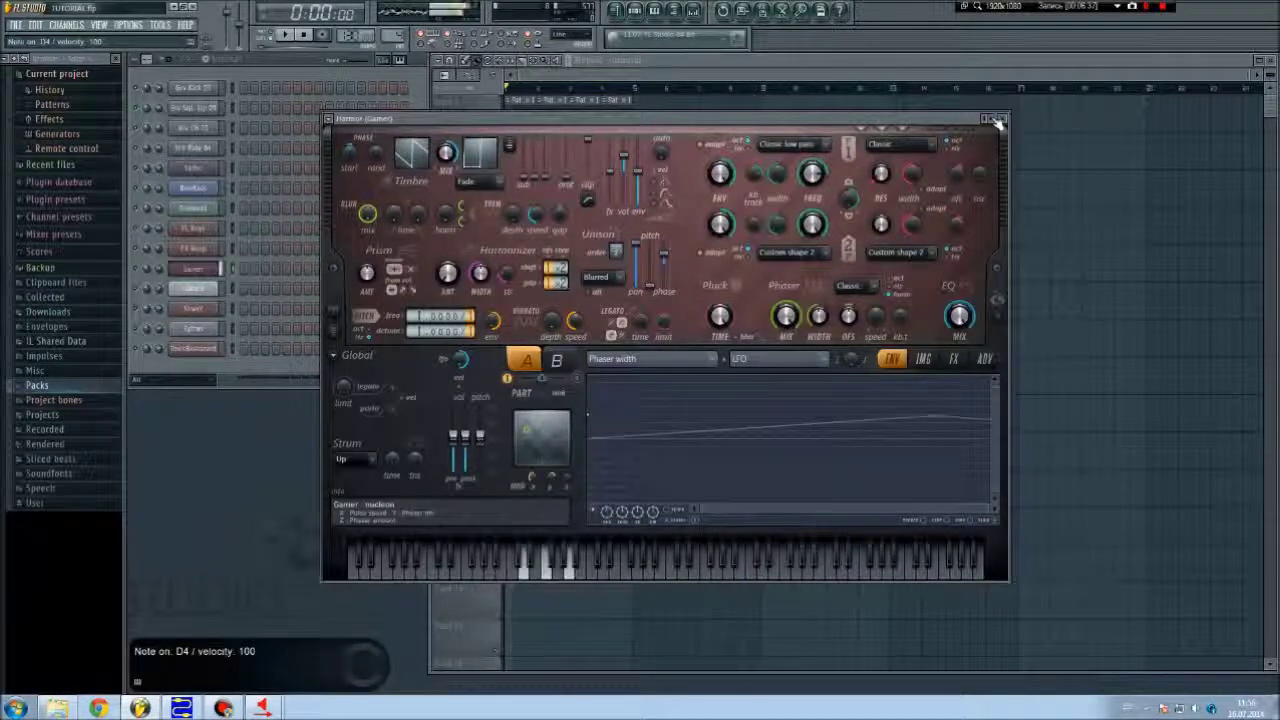
{"action": "left_click", "coordinate": [997, 120]}
{"action": "key", "text": "x"}
{"action": "key", "text": "v"}
{"action": "key", "text": "n"}
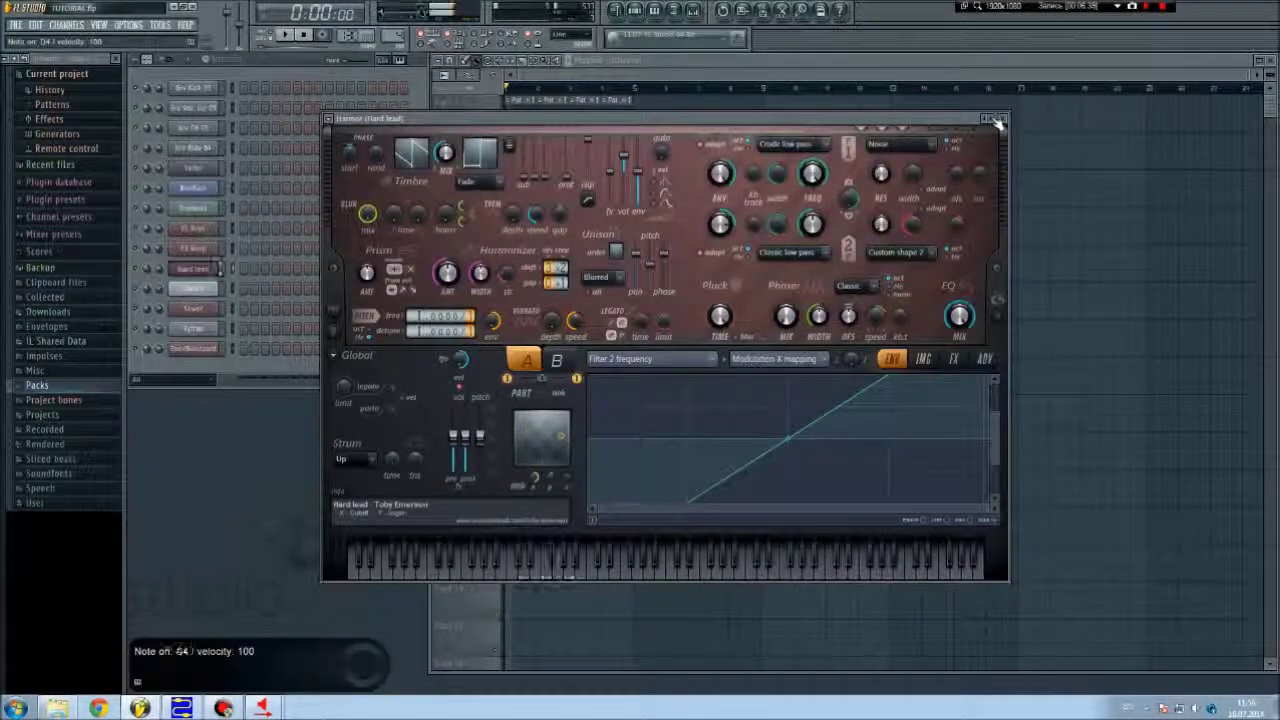
Step: Advance Harmor through the Jade preset to Monolith and audition it with several notes
{"action": "left_click", "coordinate": [997, 120]}
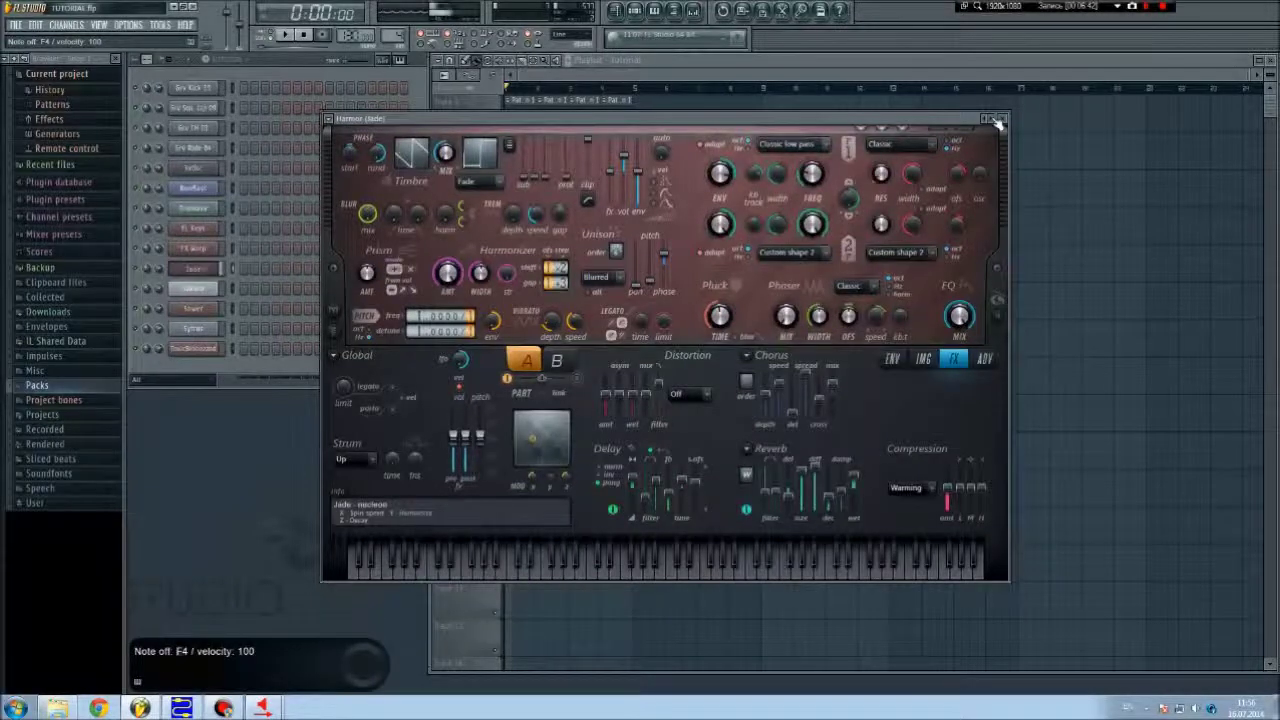
{"action": "left_click", "coordinate": [997, 120]}
{"action": "key", "text": "v"}
{"action": "key", "text": "n"}
{"action": "key", "text": "x"}
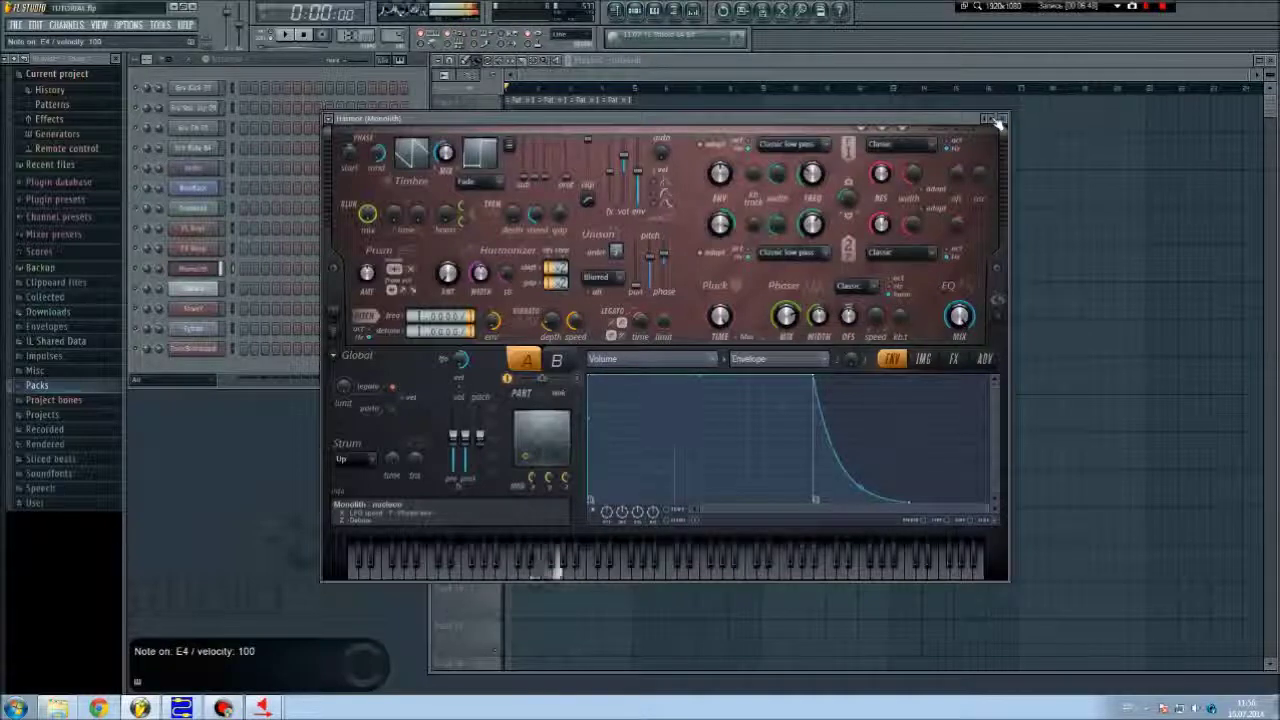
{"action": "key", "text": "b"}
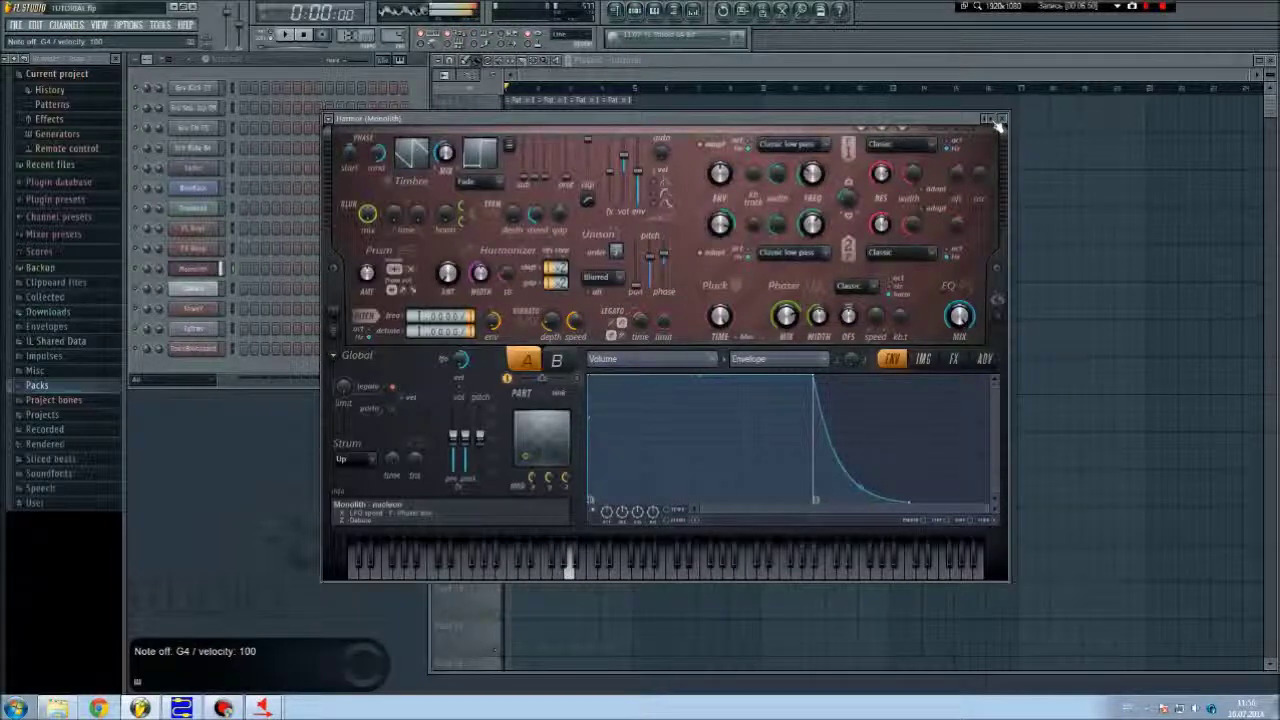
Step: Advance Harmor to the Morning and Robot lead presets, auditioning each with a few notes
{"action": "left_click", "coordinate": [991, 119]}
{"action": "key", "text": "c"}
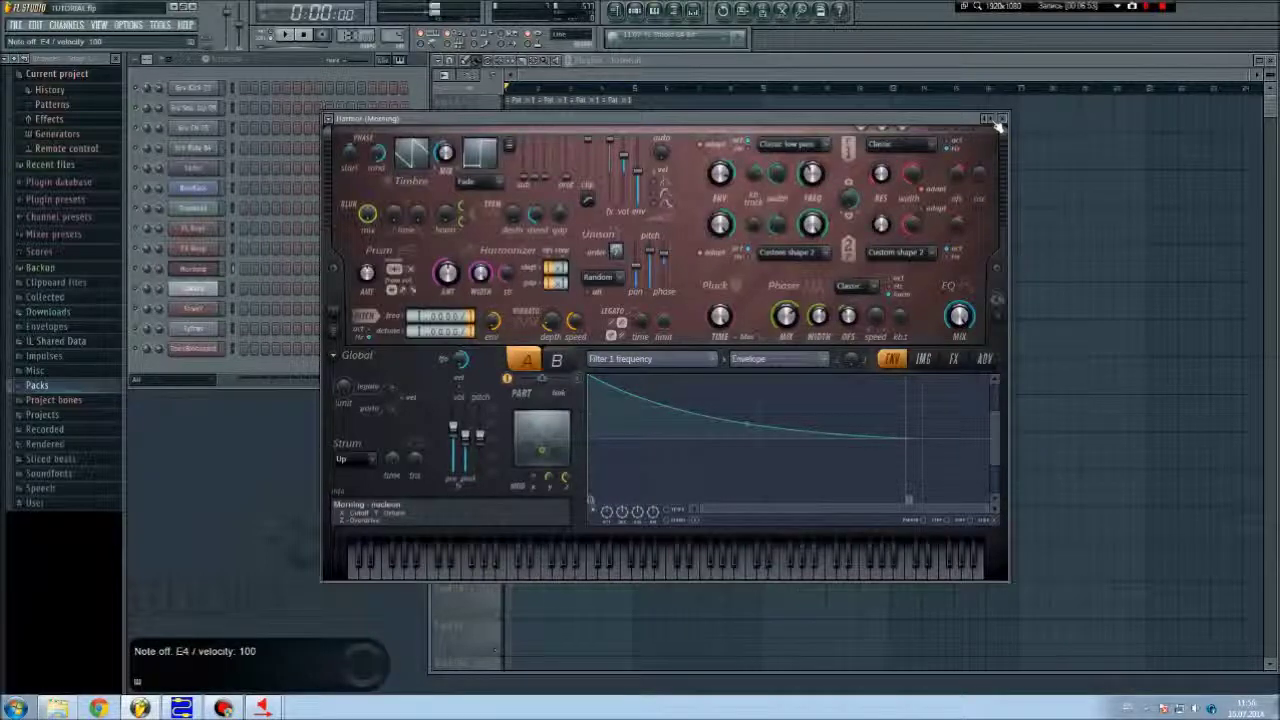
{"action": "key", "text": "v"}
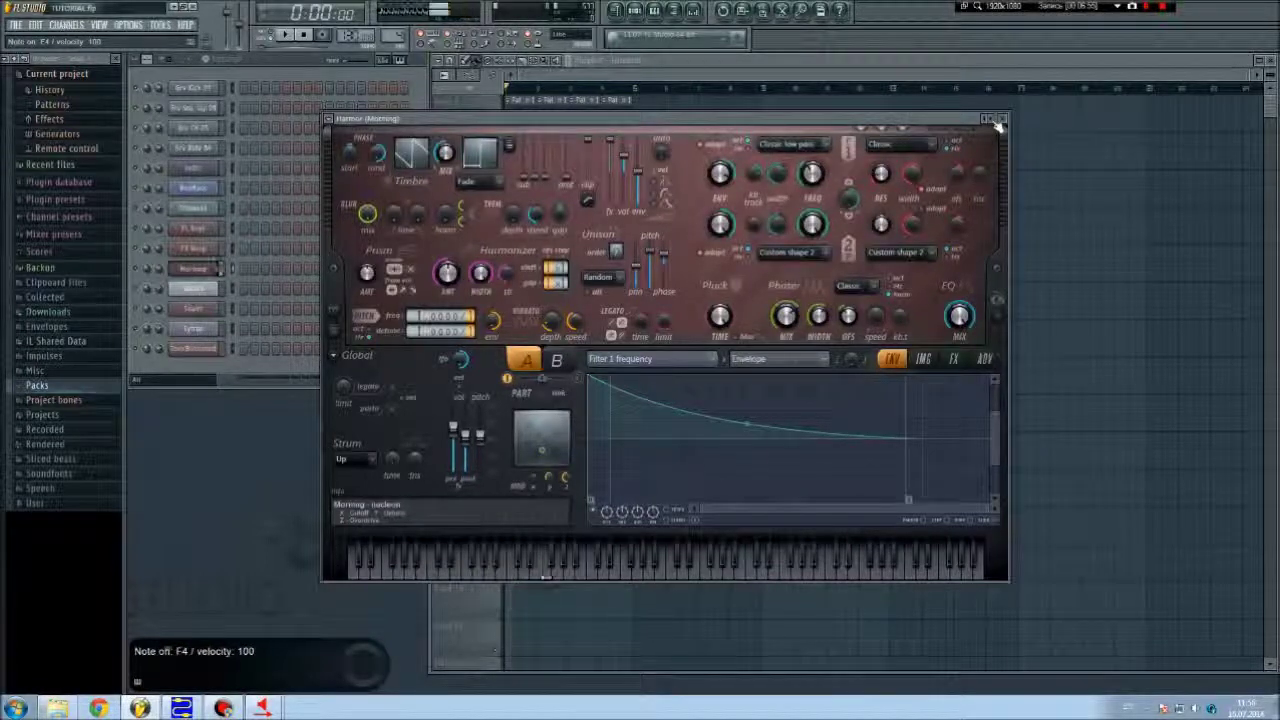
{"action": "left_click", "coordinate": [997, 121]}
{"action": "key", "text": "v"}
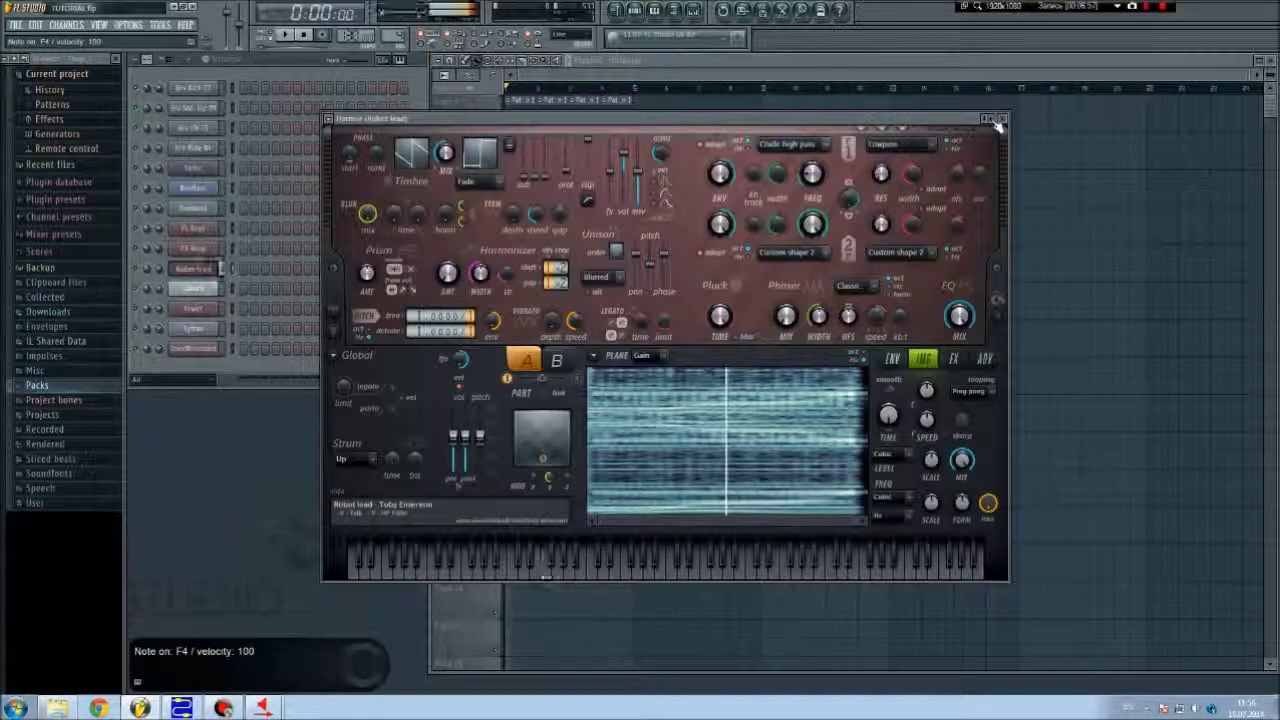
{"action": "key", "text": "v"}
{"action": "key", "text": "x"}
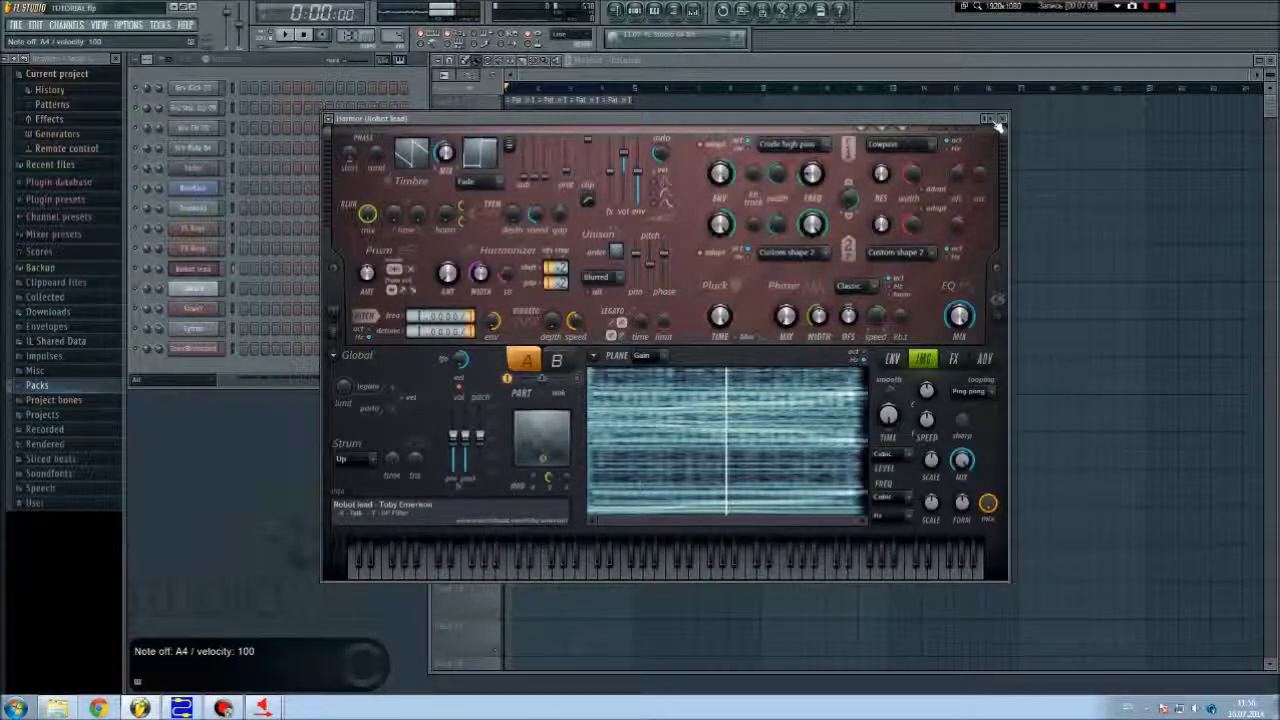
{"action": "key", "text": "x"}
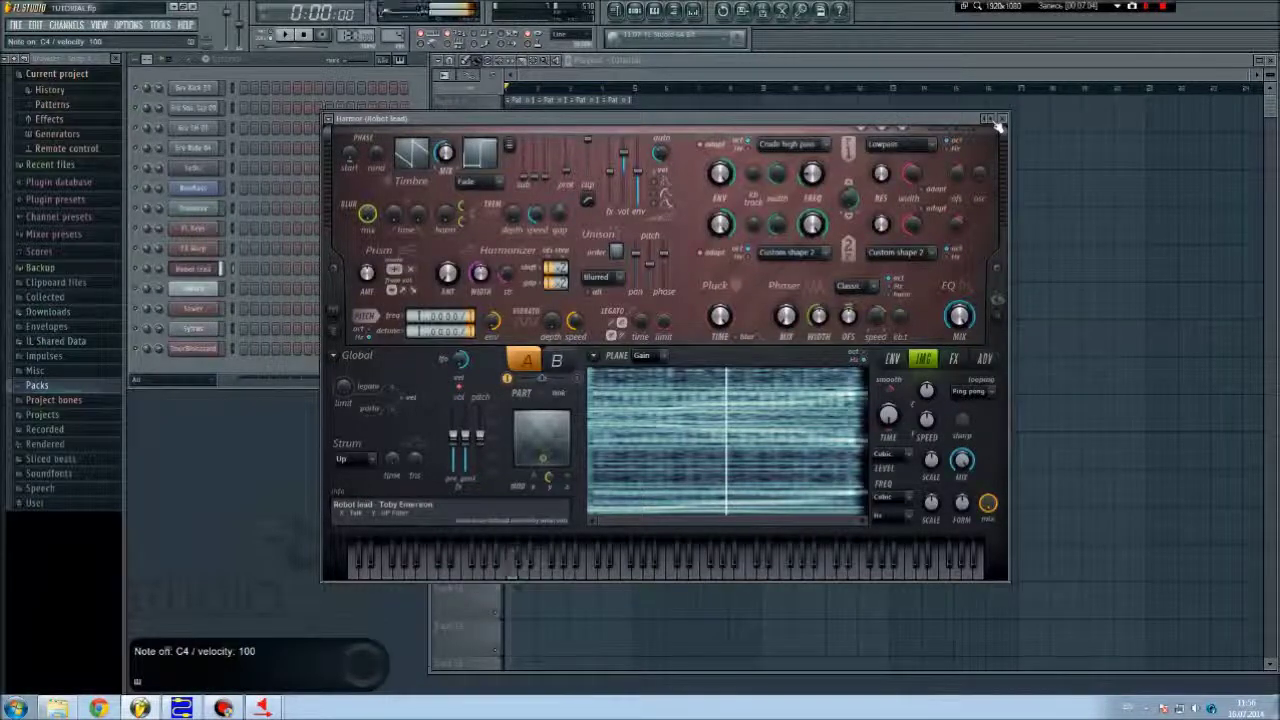
Step: Advance Harmor two presets past Robot lead to Above the treeline, auditioning the sounds along the way
{"action": "left_click", "coordinate": [997, 121]}
{"action": "key", "text": "v"}
{"action": "key", "text": "m"}
{"action": "key", "text": "m"}
{"action": "key", "text": "x"}
{"action": "key", "text": "c"}
{"action": "left_click", "coordinate": [993, 121]}
{"action": "key", "text": "m"}
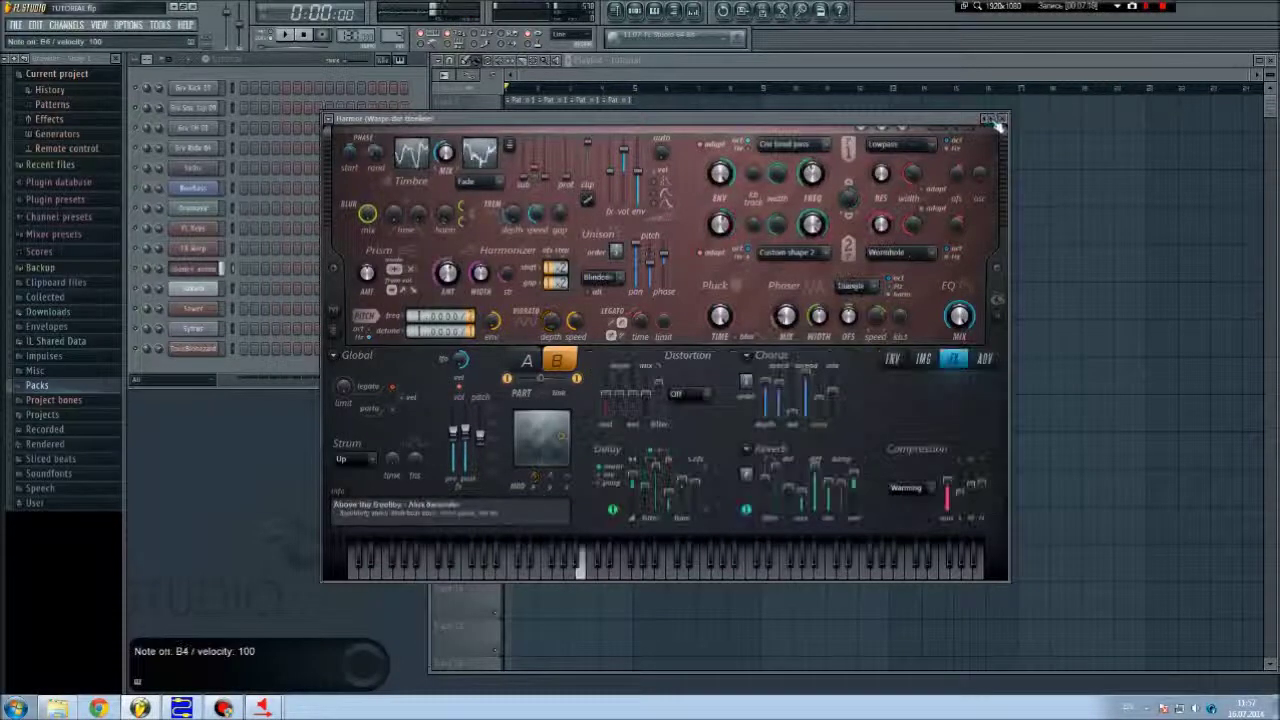
Step: Advance Harmor through the Amber and Aquarius presets to Atlantis, auditioning the sounds
{"action": "left_click", "coordinate": [993, 121]}
{"action": "key", "text": "m"}
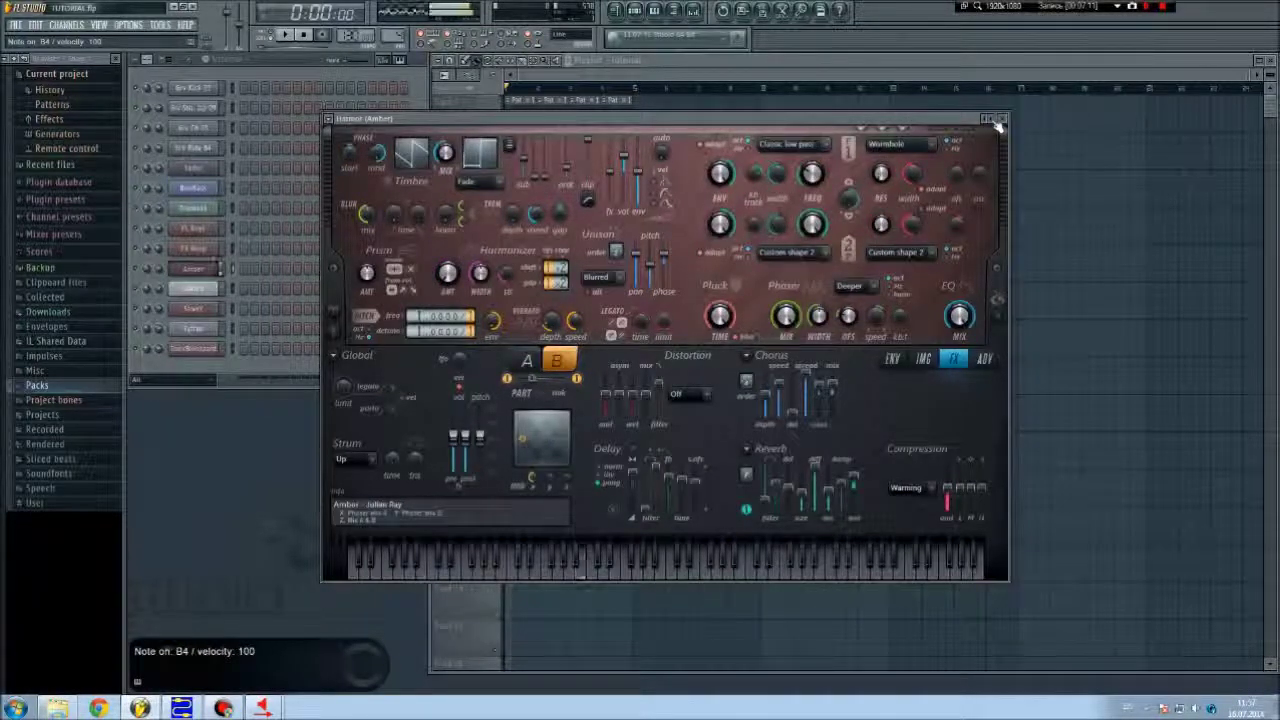
{"action": "left_click", "coordinate": [997, 125]}
{"action": "key", "text": "m"}
{"action": "left_click", "coordinate": [997, 125]}
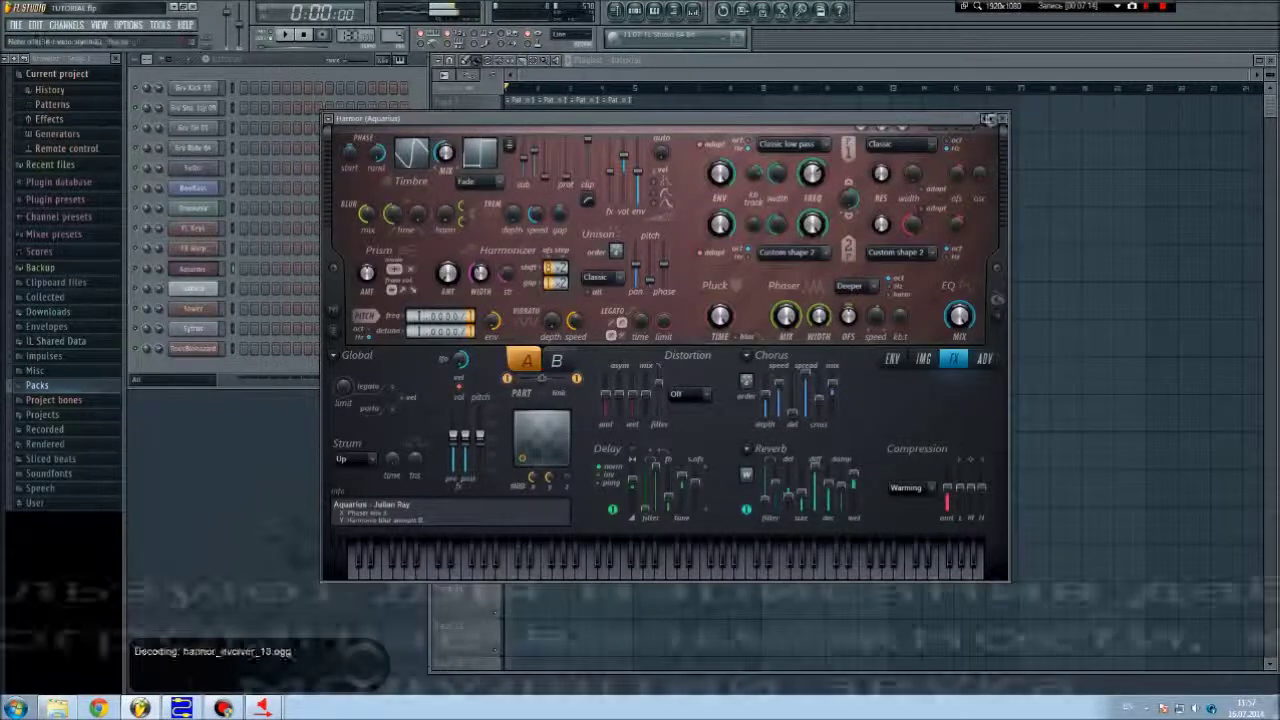
Step: View the Atlantis preset's envelope, image and advanced pages, and part B's image, effects and advanced pages
{"action": "left_click", "coordinate": [892, 359]}
{"action": "left_click", "coordinate": [923, 359]}
{"action": "left_click", "coordinate": [985, 359]}
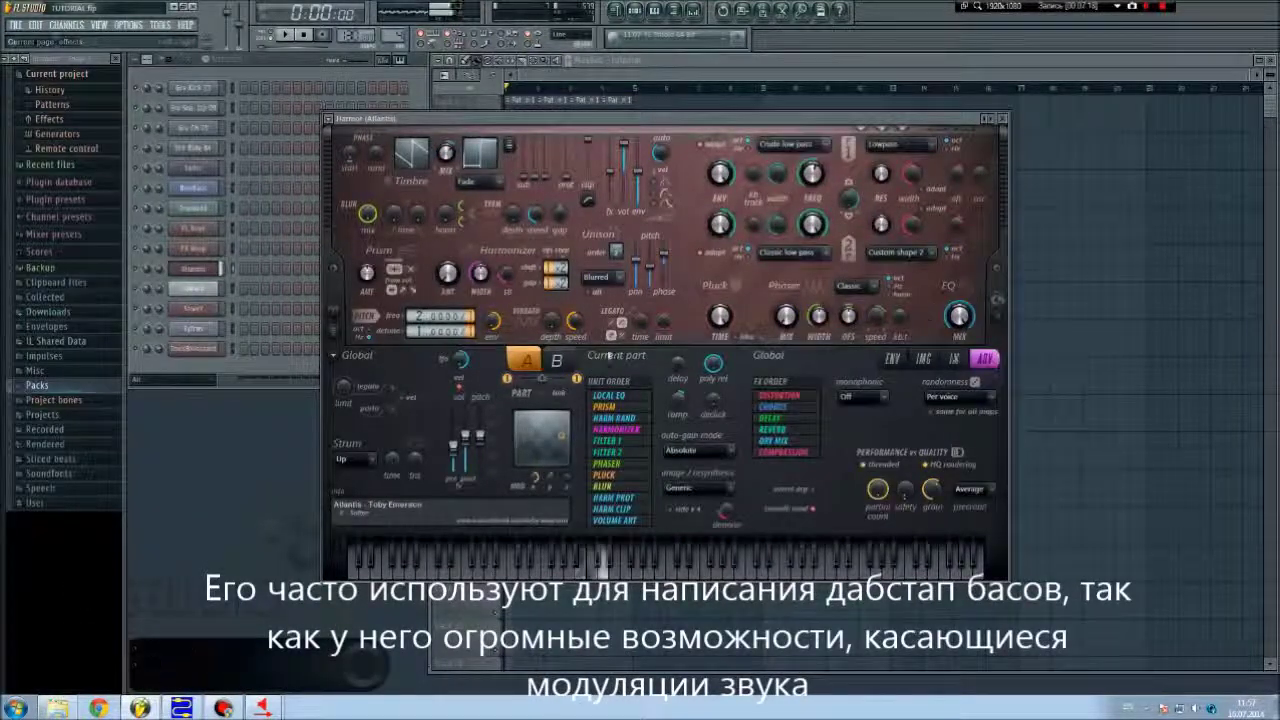
{"action": "left_click", "coordinate": [557, 360]}
{"action": "left_click", "coordinate": [923, 359]}
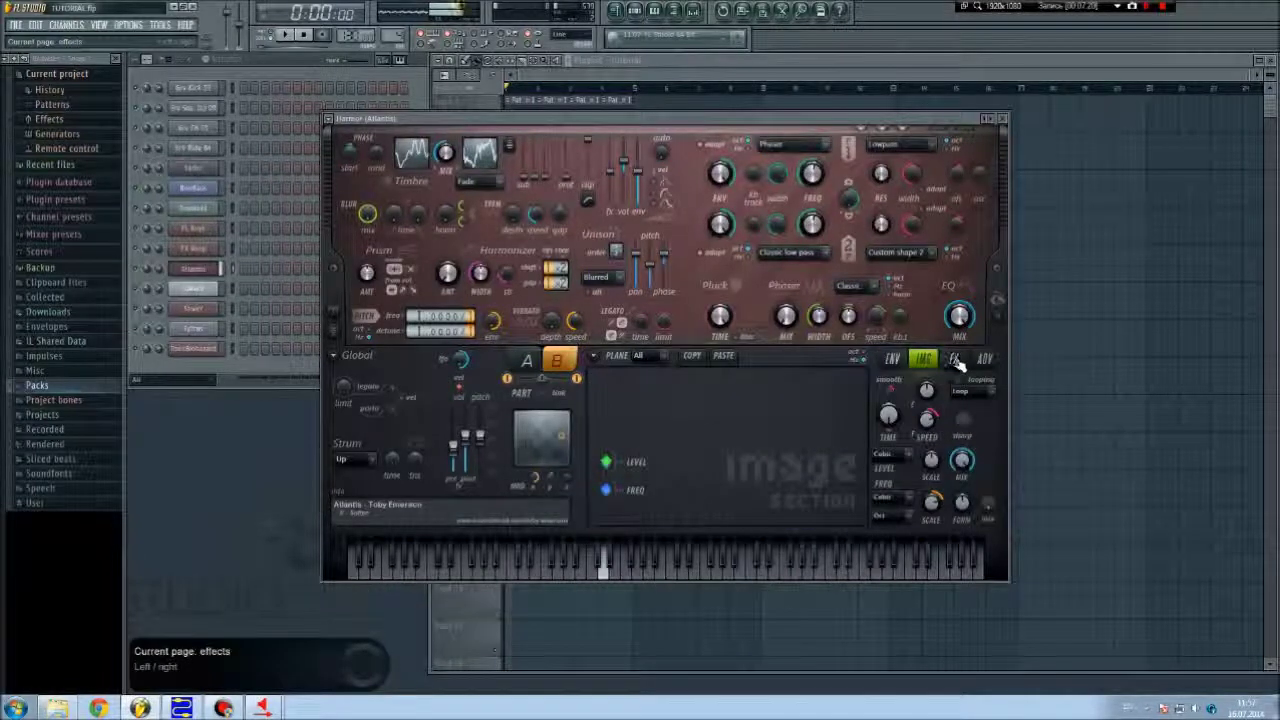
{"action": "left_click", "coordinate": [954, 359]}
{"action": "left_click", "coordinate": [985, 359]}
Step: Advance Harmor through the Bliss preset to Bubbly and view Bubbly's image, effects and advanced pages
{"action": "left_click", "coordinate": [998, 130]}
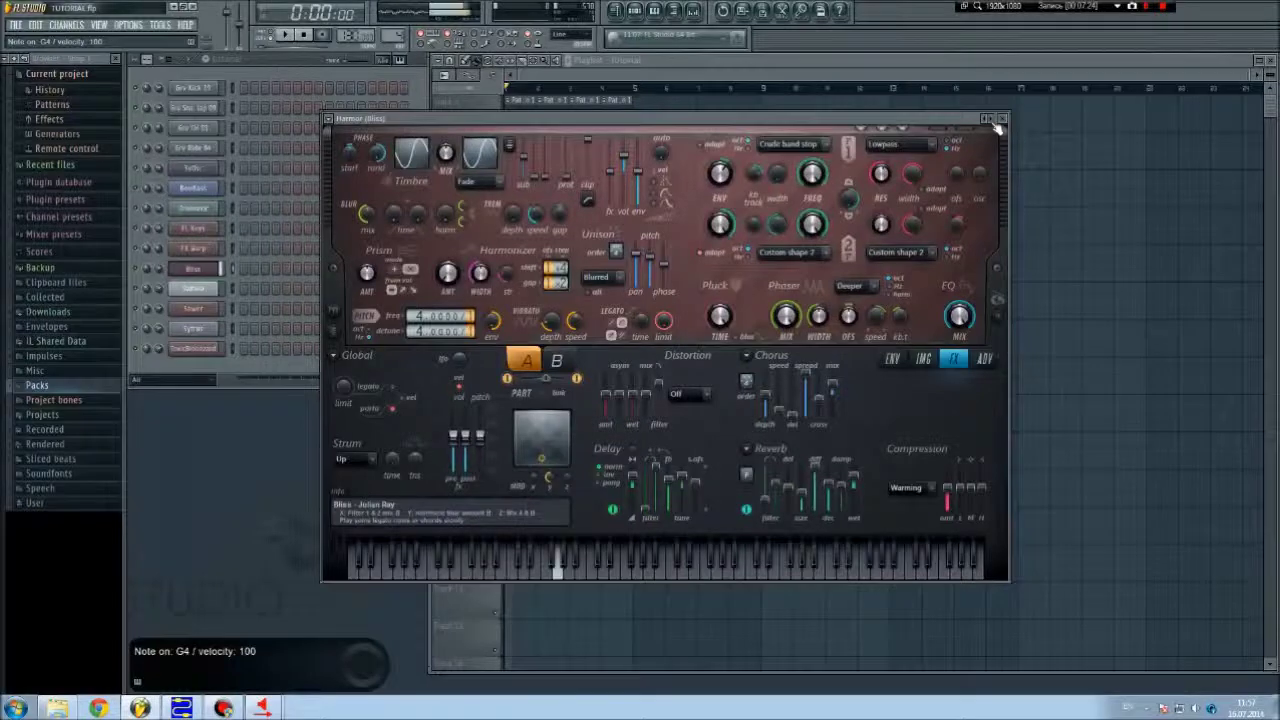
{"action": "left_click", "coordinate": [998, 128]}
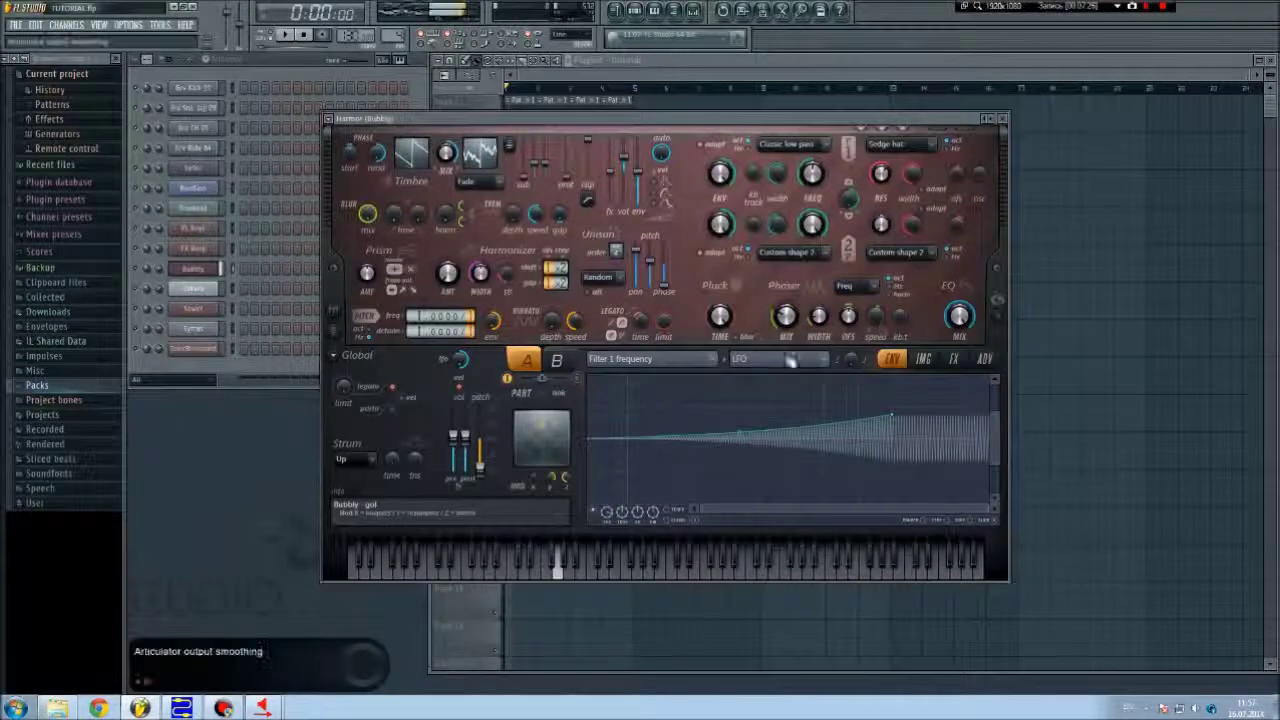
{"action": "left_click", "coordinate": [922, 360]}
{"action": "left_click", "coordinate": [952, 360]}
{"action": "left_click", "coordinate": [985, 358]}
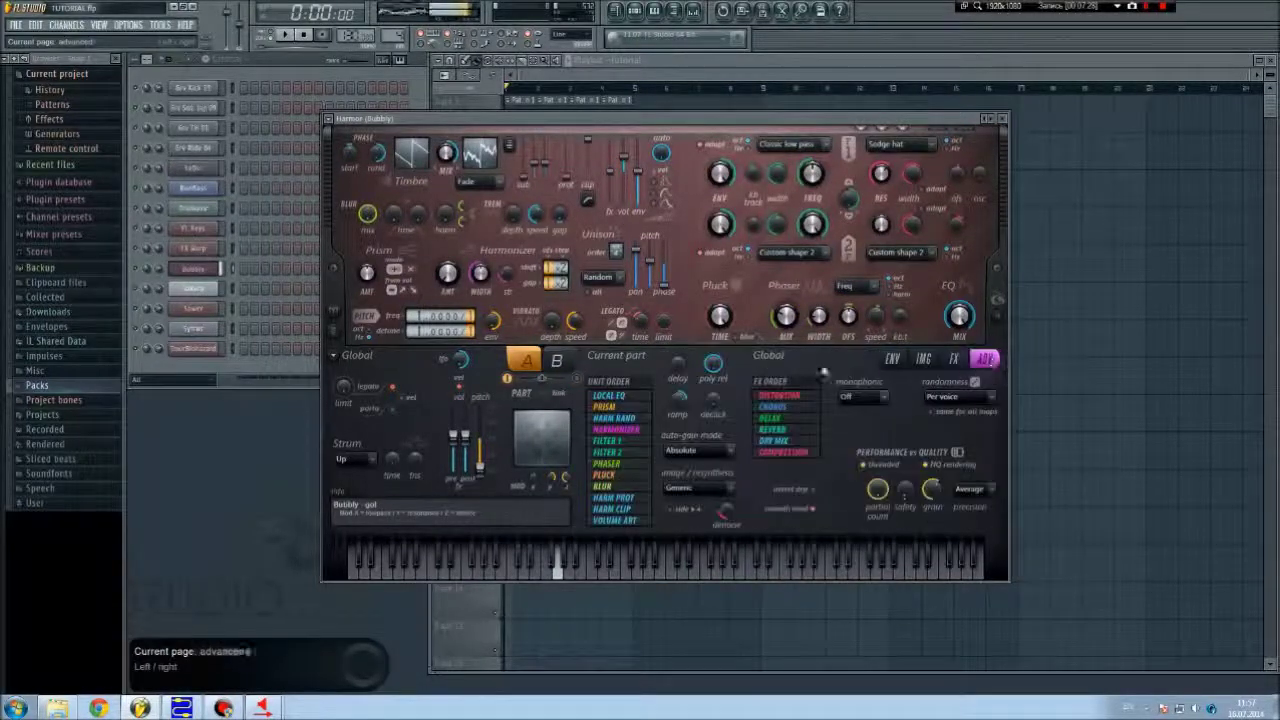
Step: View the image, effects and advanced pages of Bubbly's part B, return to part A and close Harmor
{"action": "left_click", "coordinate": [557, 360]}
{"action": "left_click", "coordinate": [922, 360]}
{"action": "left_click", "coordinate": [952, 360]}
{"action": "left_click", "coordinate": [985, 360]}
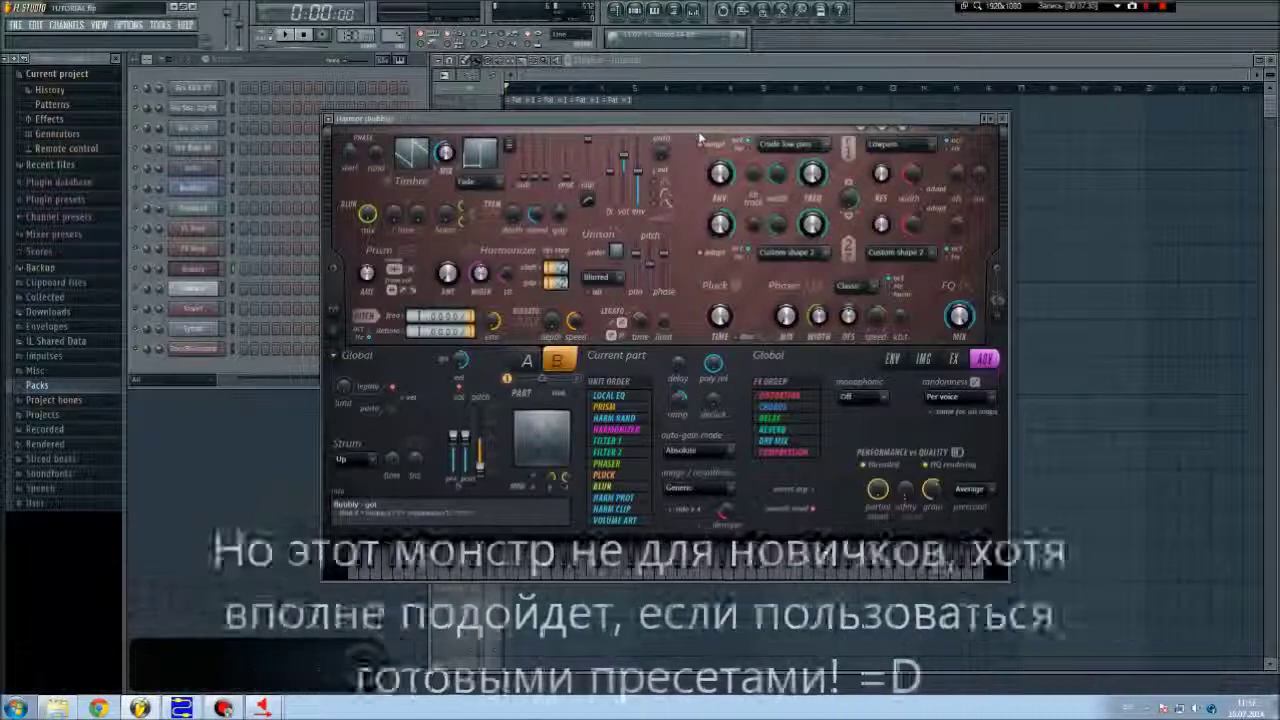
{"action": "left_click", "coordinate": [527, 360]}
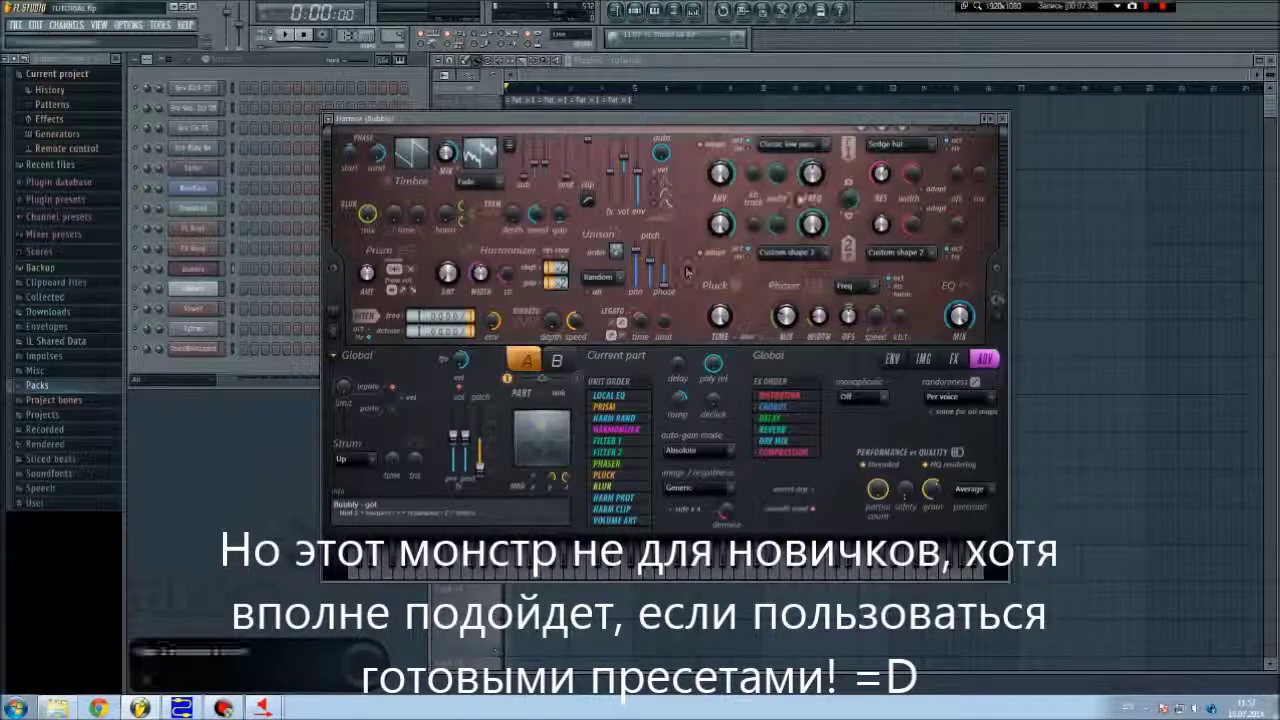
{"action": "left_click", "coordinate": [1005, 120]}
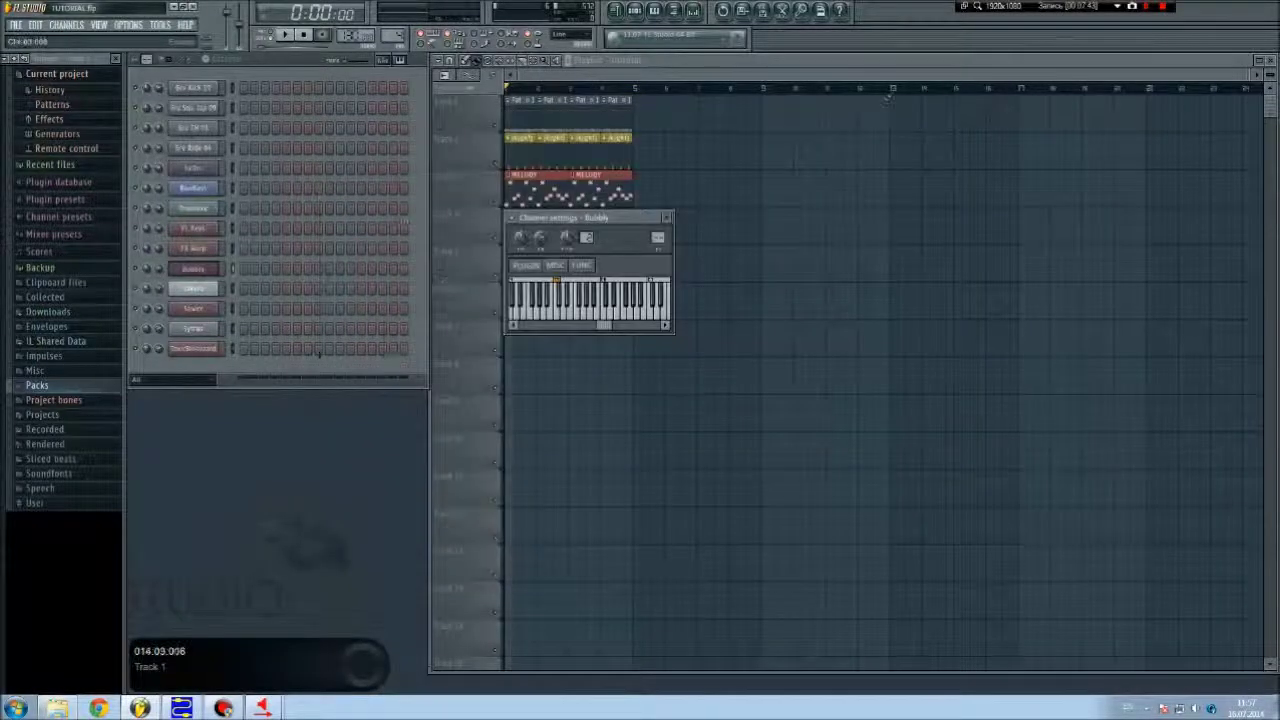
Step: Open the Sakura channel's instrument, move its window over the playlist and audition the KBD Grand Harpsichord FG preset
{"action": "left_click", "coordinate": [212, 289]}
{"action": "left_click_drag", "start_coordinate": [372, 222], "coordinate": [570, 177]}
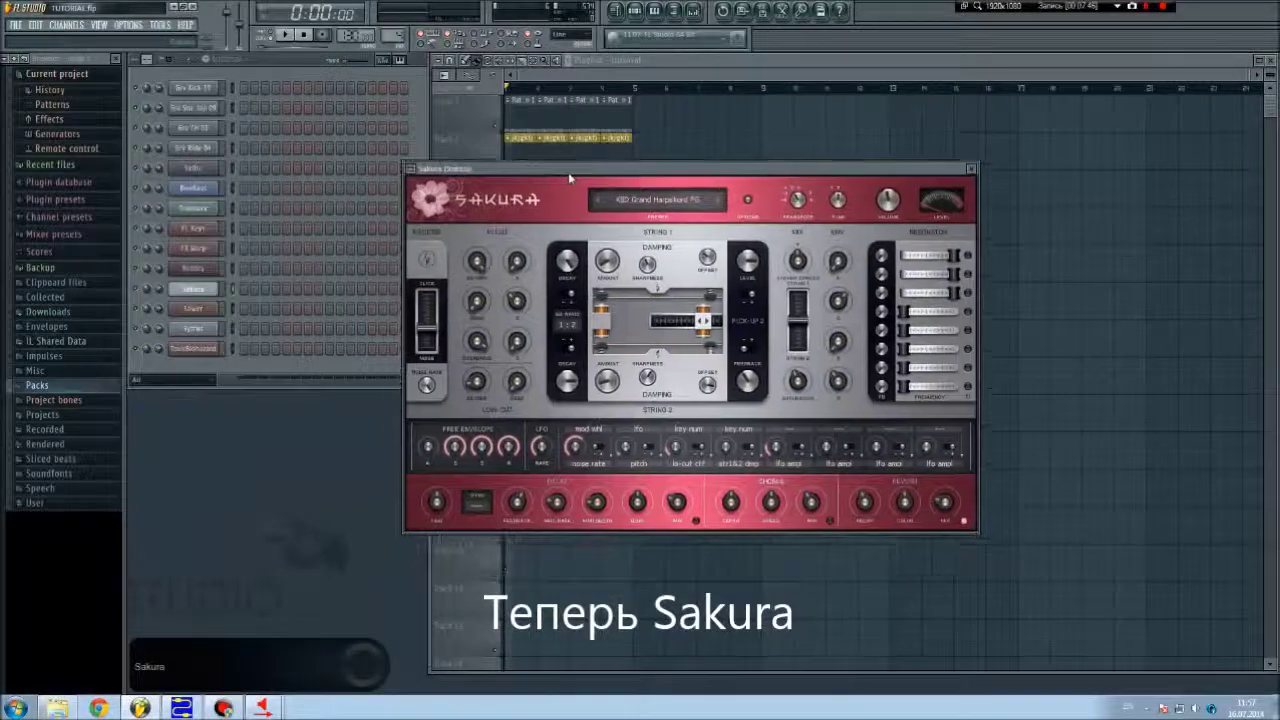
{"action": "key", "text": "m"}
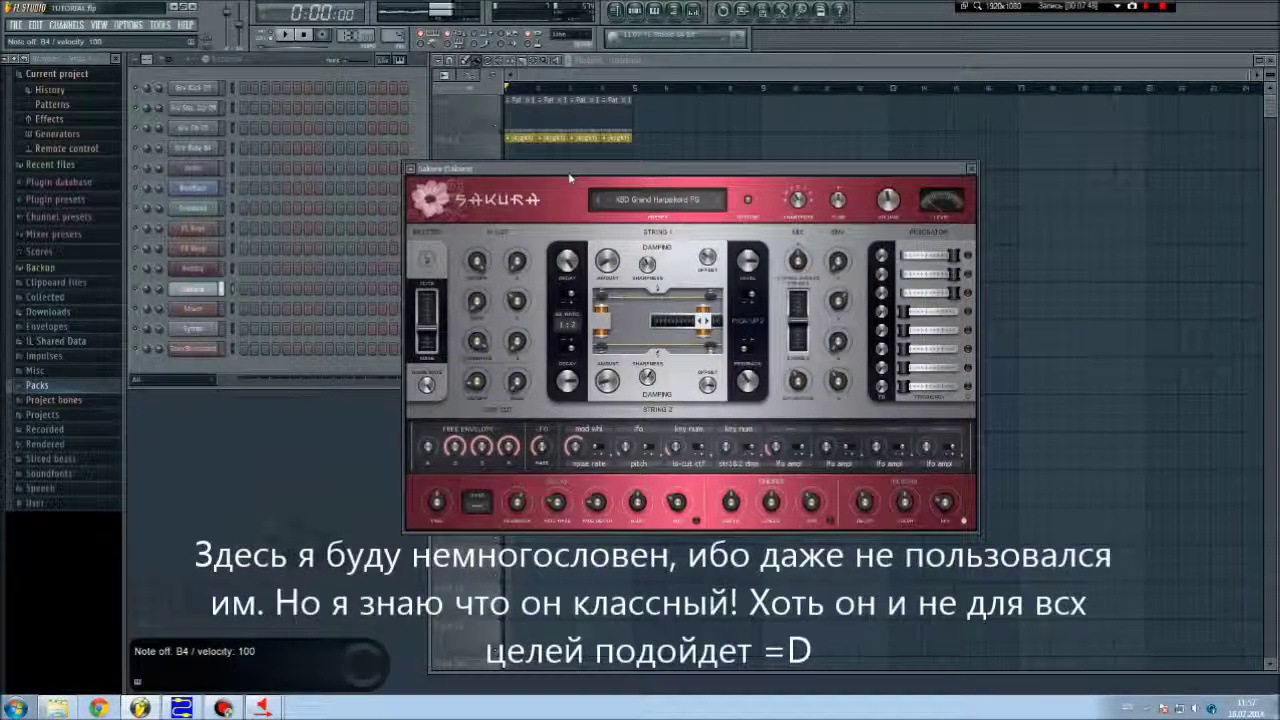
{"action": "key", "text": "v"}
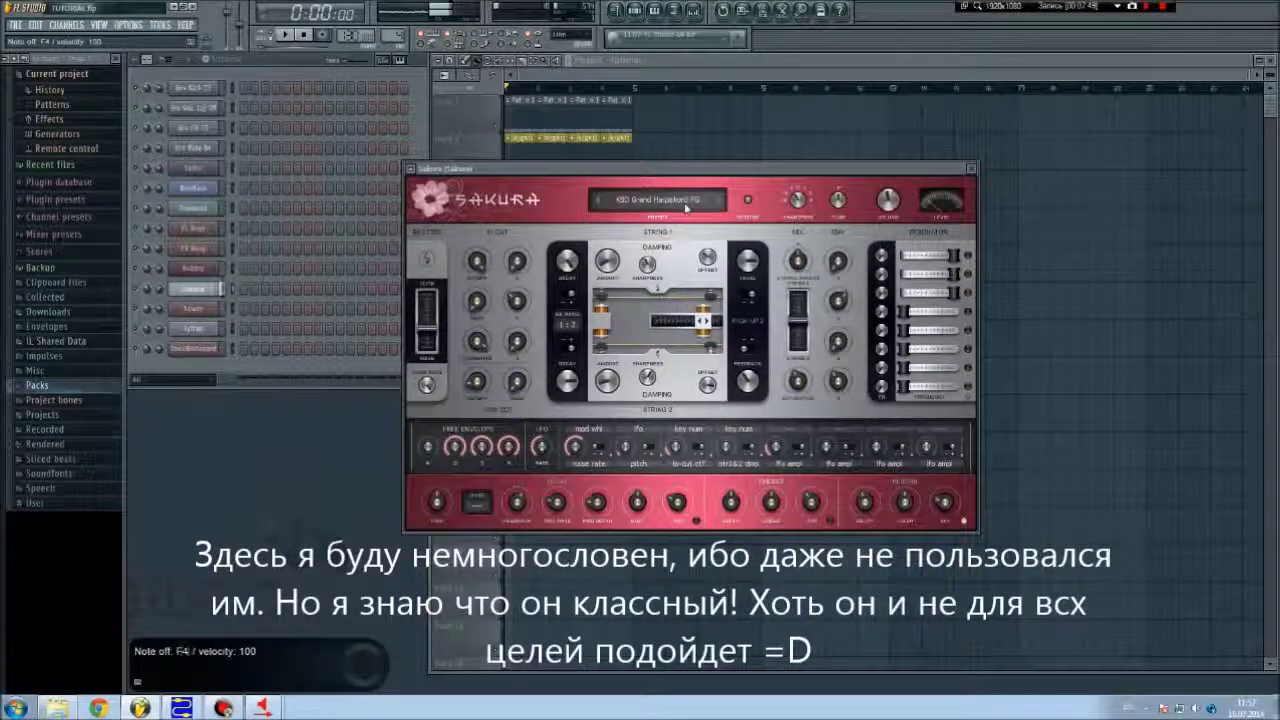
{"action": "key", "text": "c"}
Step: Open Sakura's preset library and audition the Bass bank's Ampeg Pop, Fender Picked, Jaco and PizzBass presets
{"action": "left_click", "coordinate": [686, 205]}
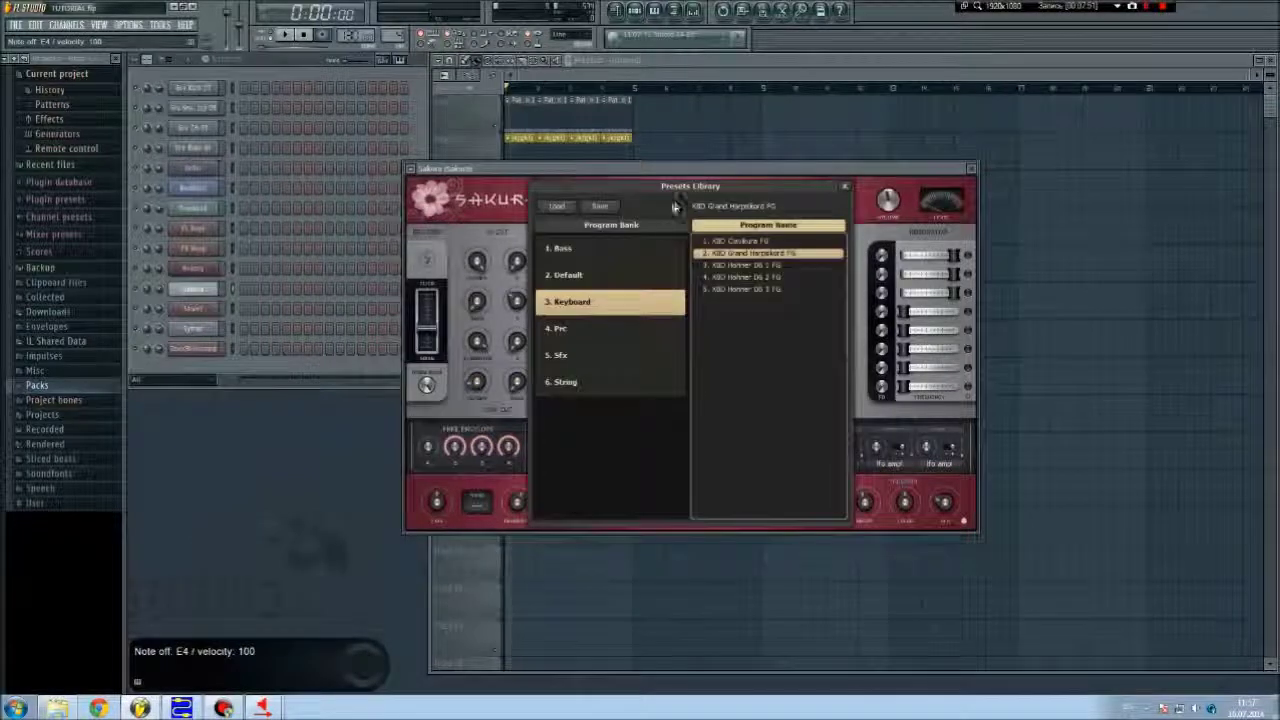
{"action": "left_click", "coordinate": [622, 252]}
{"action": "key", "text": "m"}
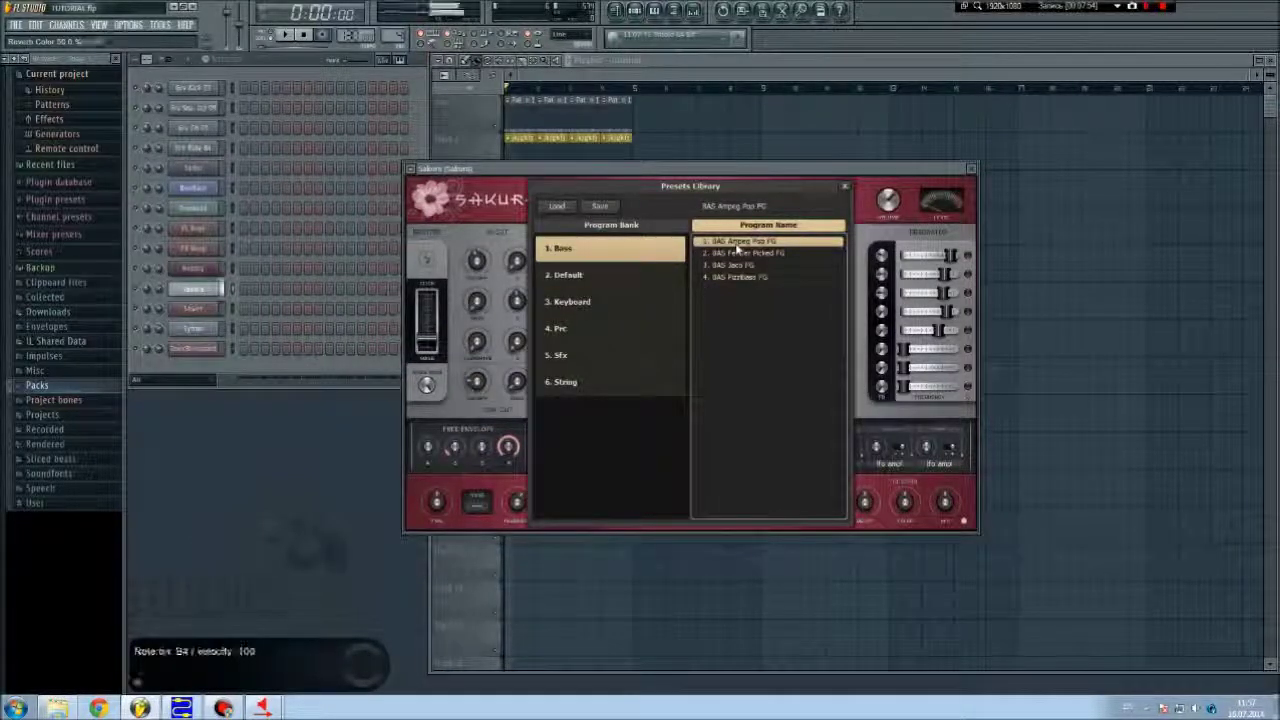
{"action": "left_click", "coordinate": [738, 253]}
{"action": "left_click", "coordinate": [735, 265]}
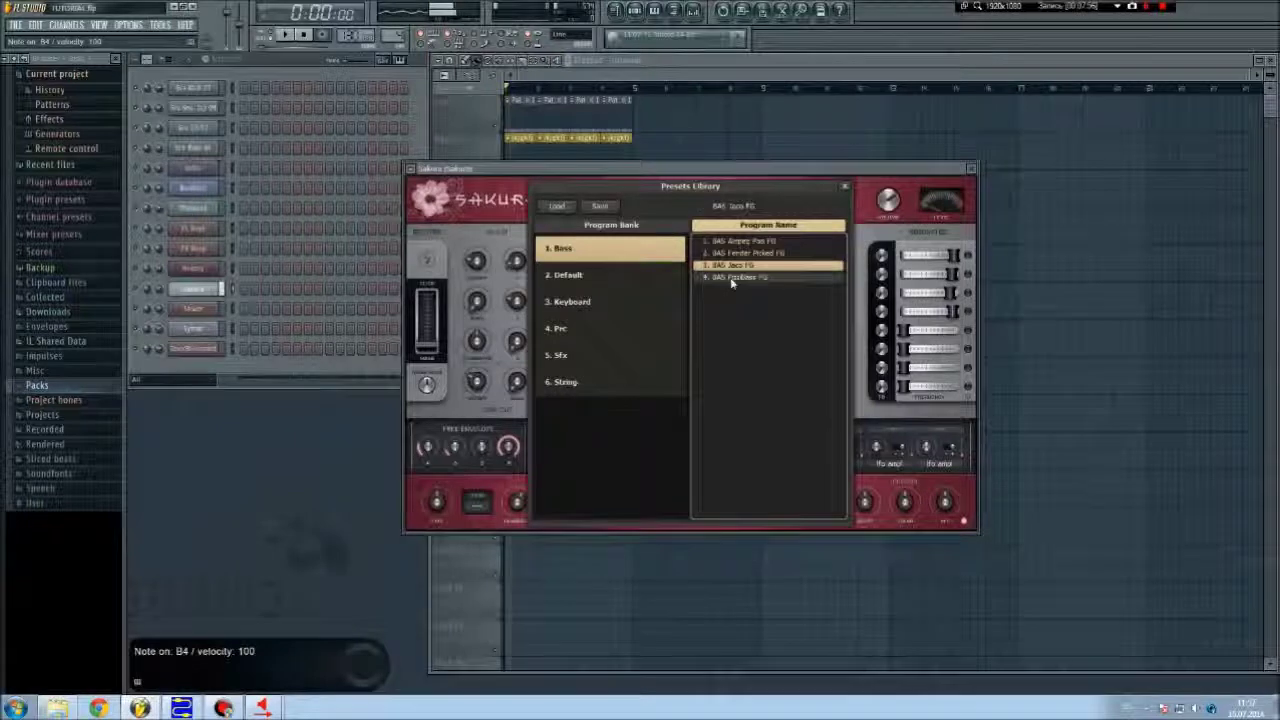
{"action": "left_click", "coordinate": [732, 278]}
{"action": "key", "text": "m"}
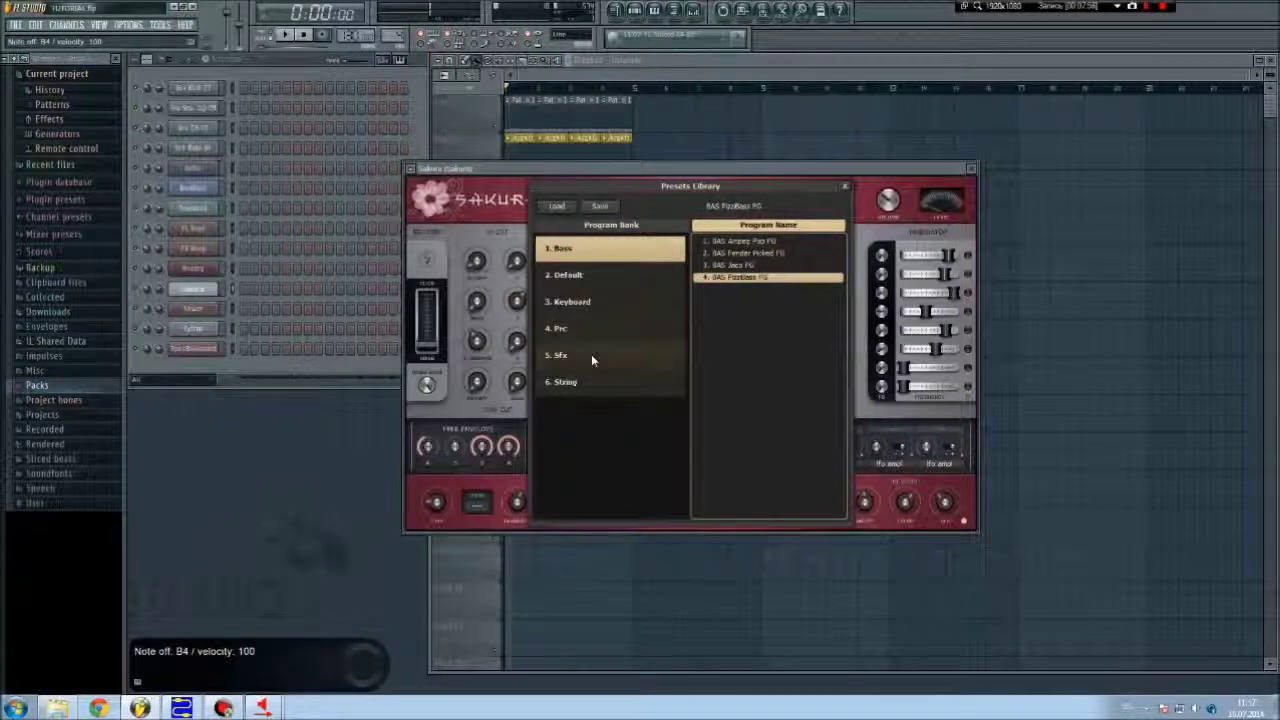
Step: Audition the Deep Harp 1, Deep Harp 2 and Double Bass presets in Sakura's String bank
{"action": "left_click", "coordinate": [591, 390]}
{"action": "left_click", "coordinate": [738, 242]}
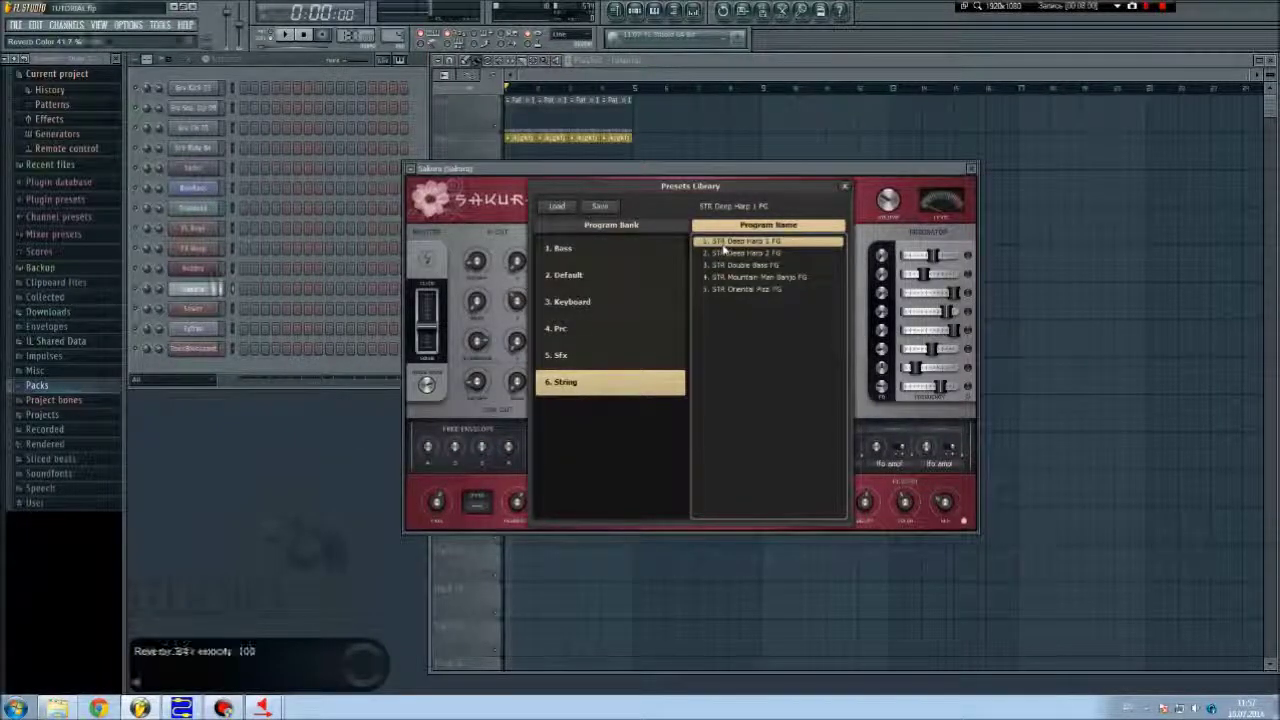
{"action": "left_click", "coordinate": [724, 254]}
{"action": "left_click", "coordinate": [728, 265]}
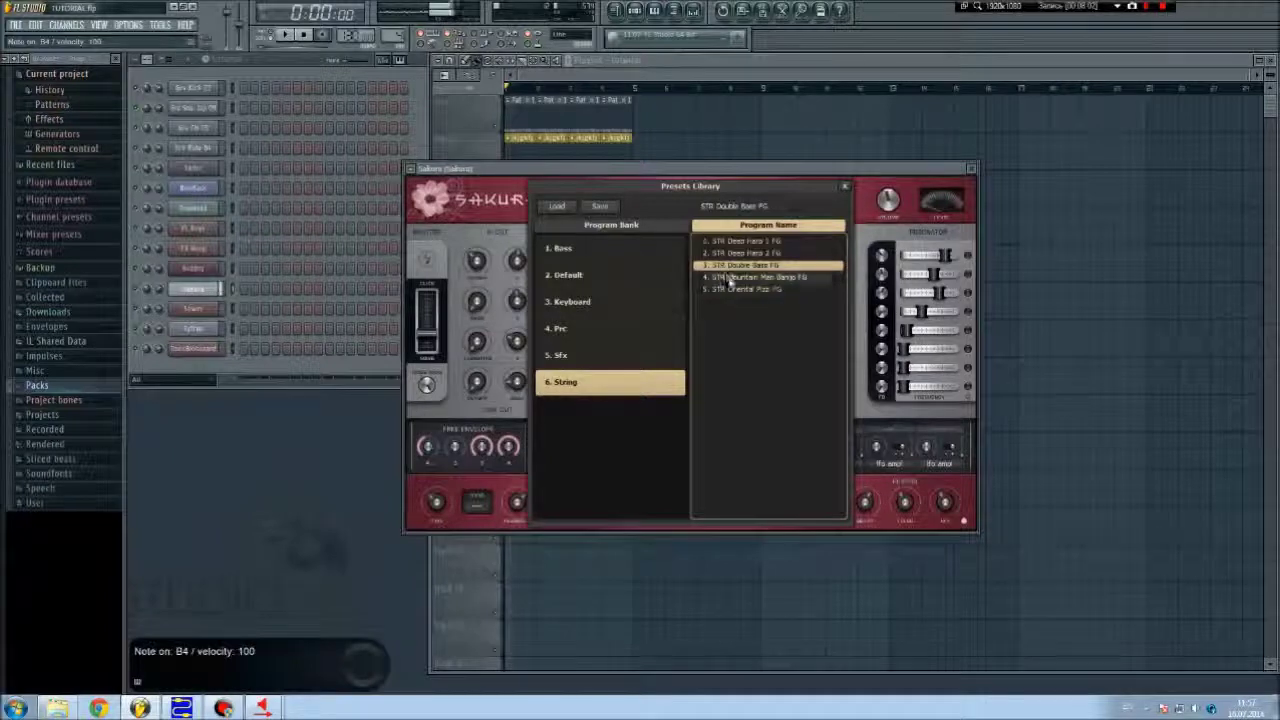
{"action": "key", "text": "c"}
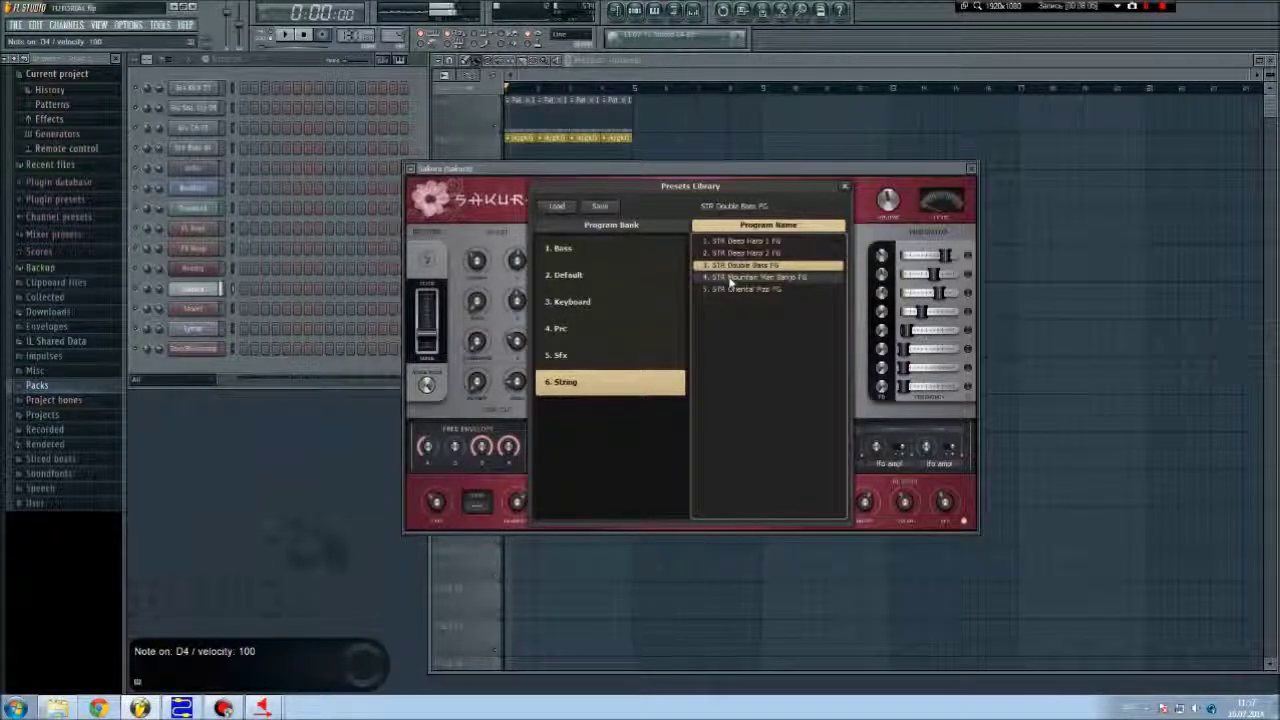
Step: Audition Sakura's Mountain Man Banjo and Oriental Pizz string presets, leaving Oriental Pizz loaded, and close the library and instrument
{"action": "left_click", "coordinate": [730, 279]}
{"action": "key", "text": "z"}
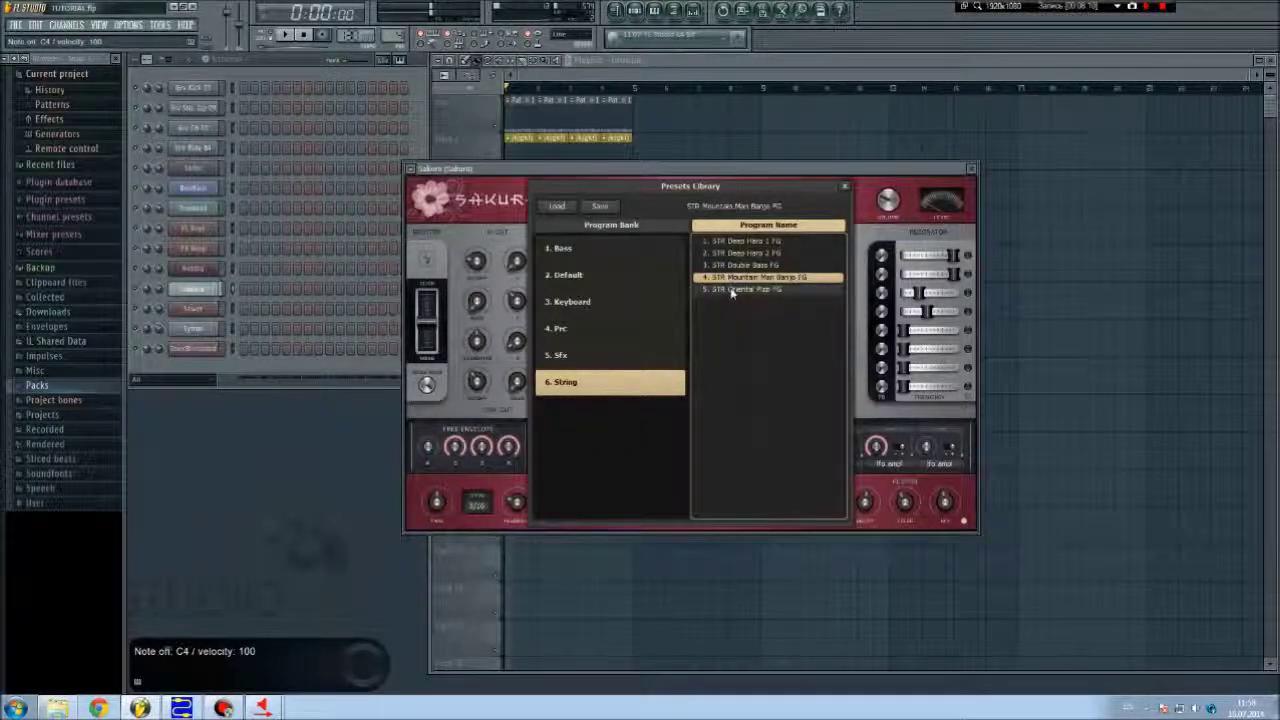
{"action": "left_click", "coordinate": [731, 289]}
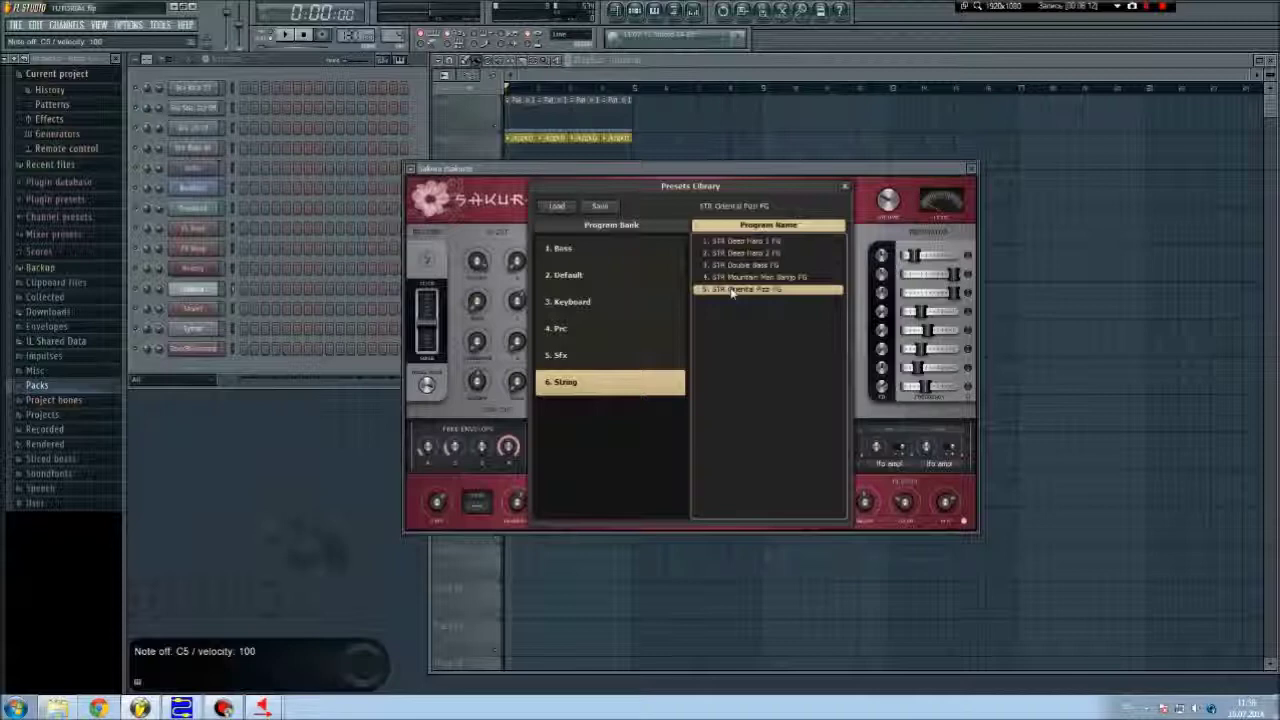
{"action": "key", "text": "c"}
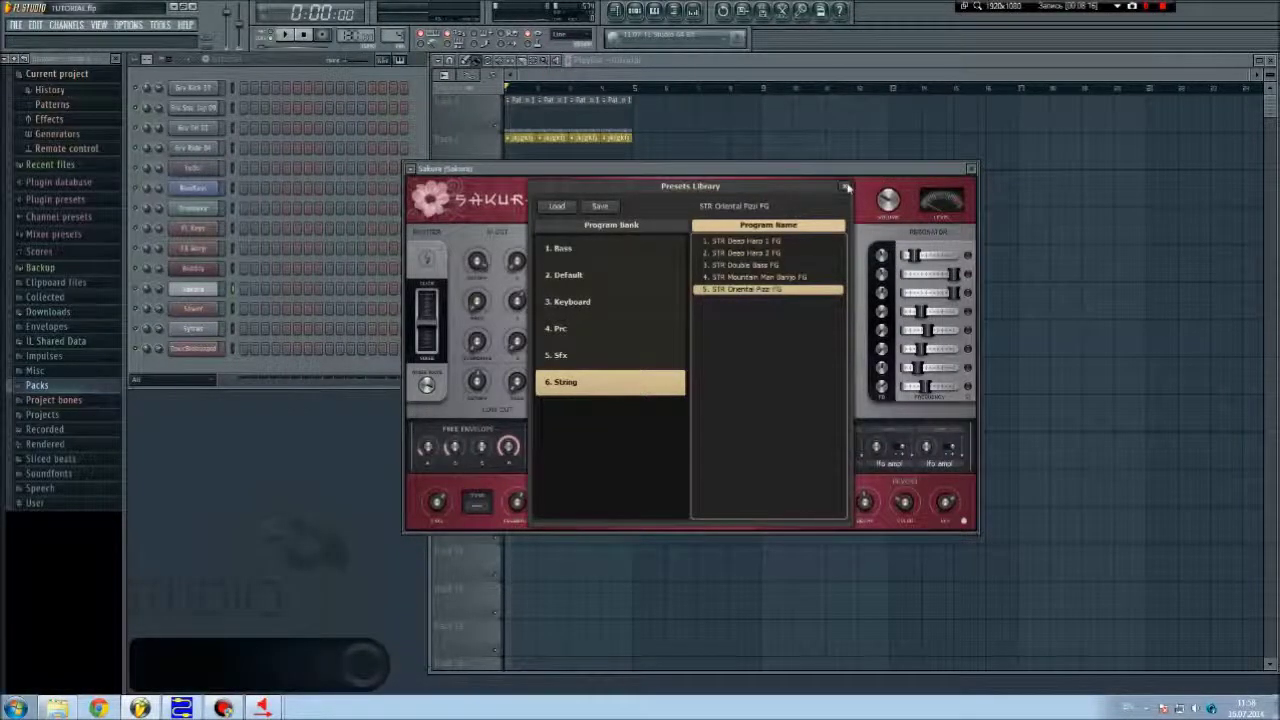
{"action": "left_click", "coordinate": [843, 186]}
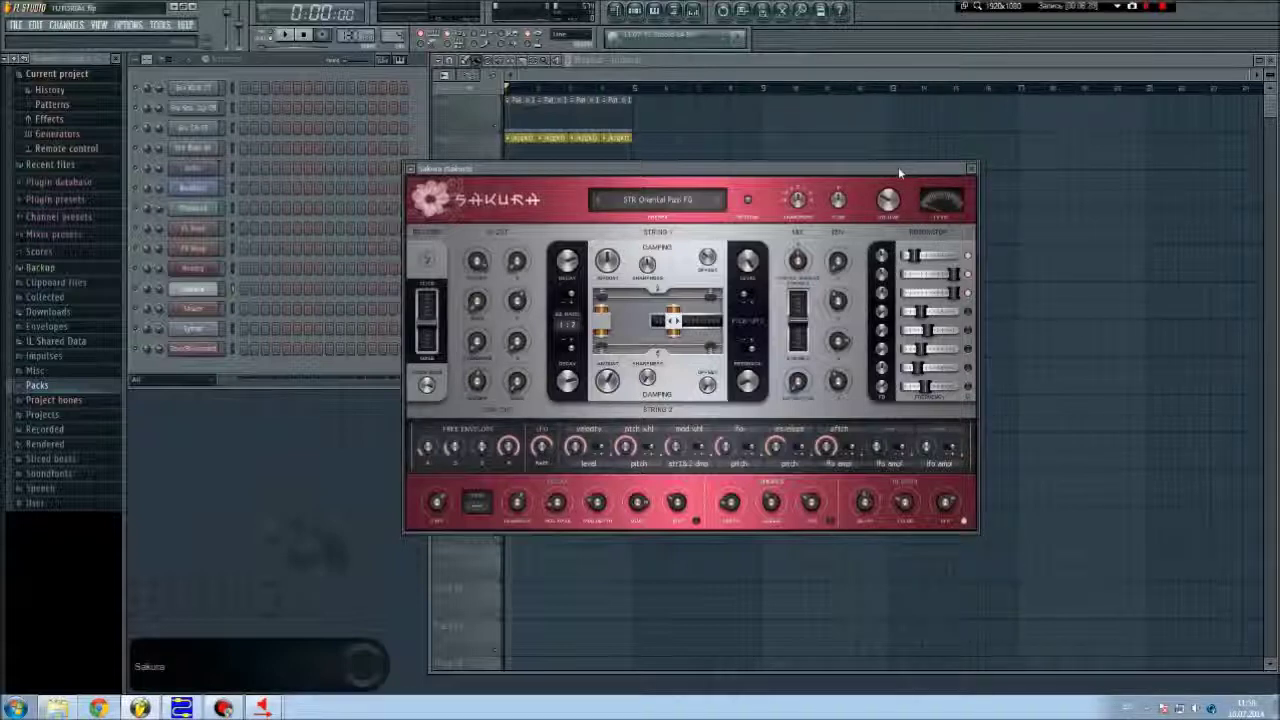
{"action": "left_click", "coordinate": [974, 170]}
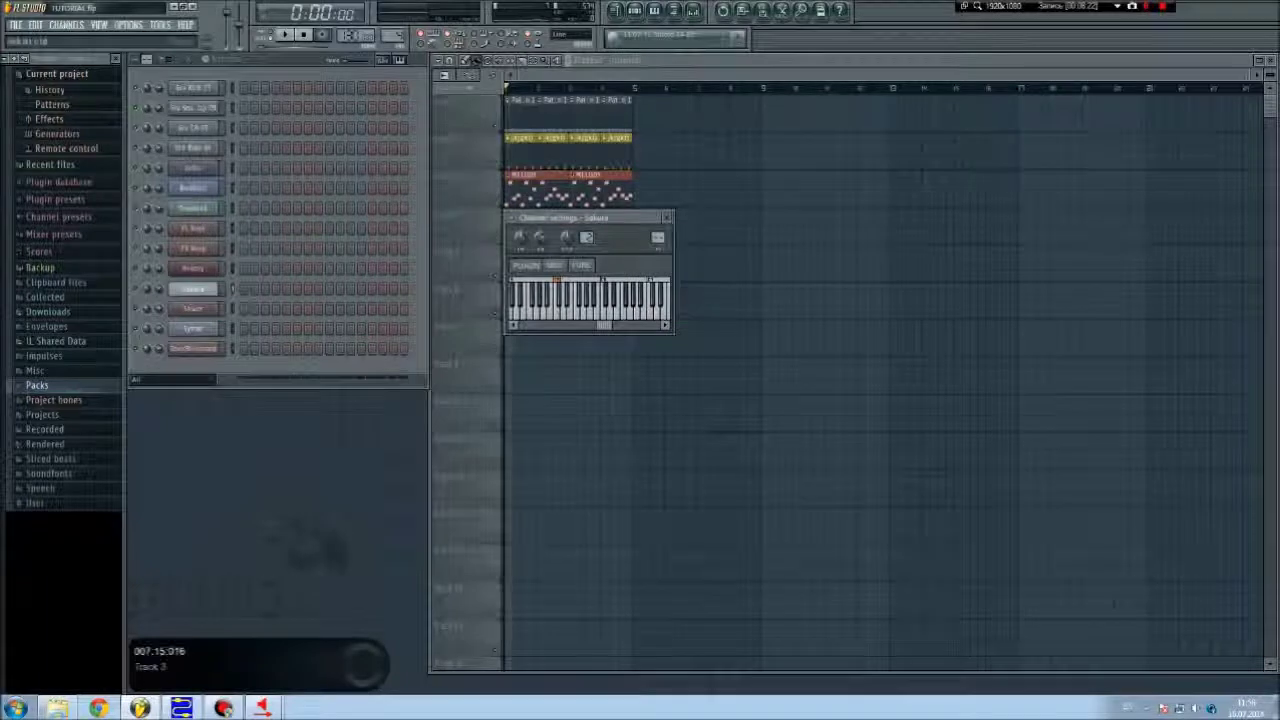
Step: Open the Sawer channel's instrument and audition its FG Massive Pulse preset with a few notes
{"action": "left_click", "coordinate": [190, 310]}
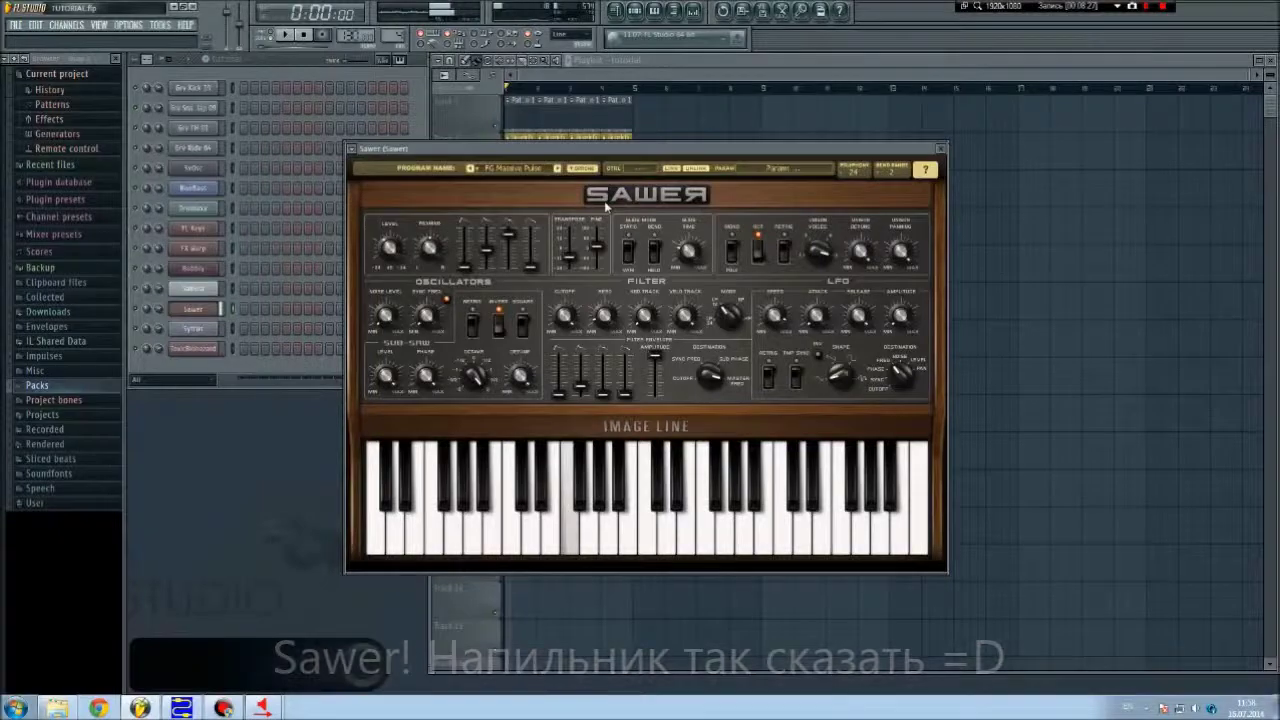
{"action": "key", "text": "n"}
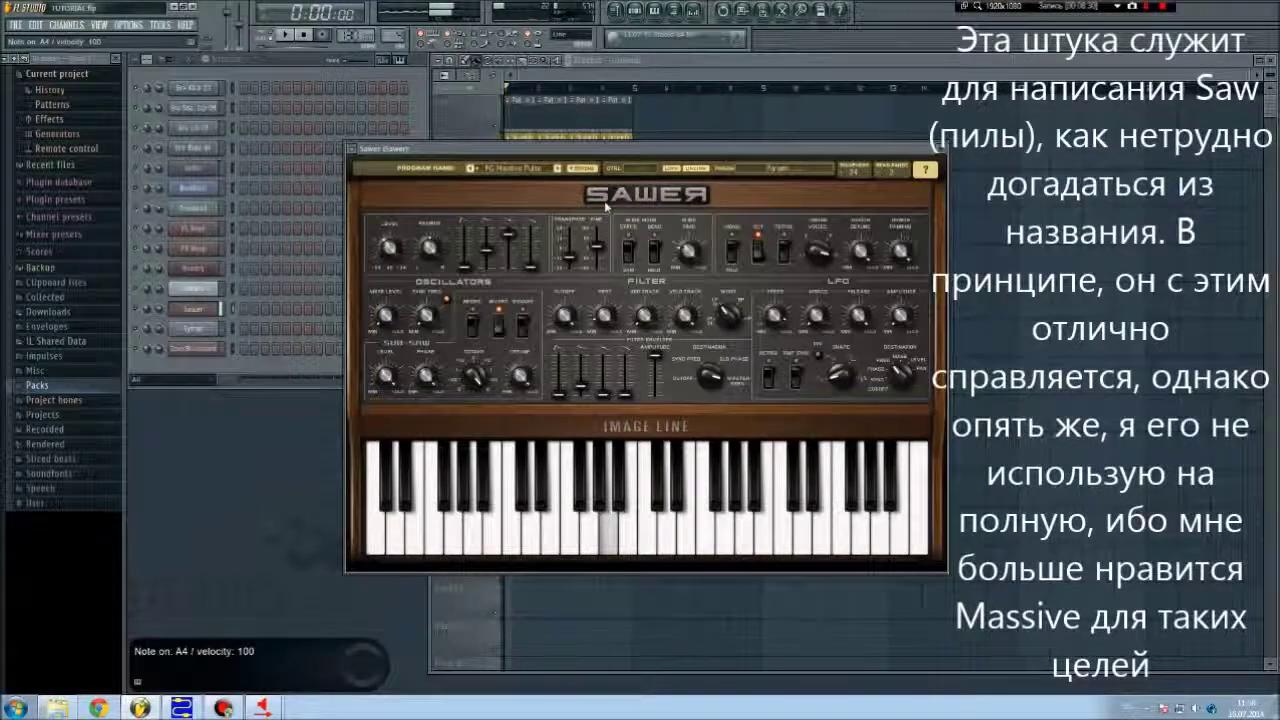
{"action": "key", "text": "c"}
{"action": "key", "text": "v"}
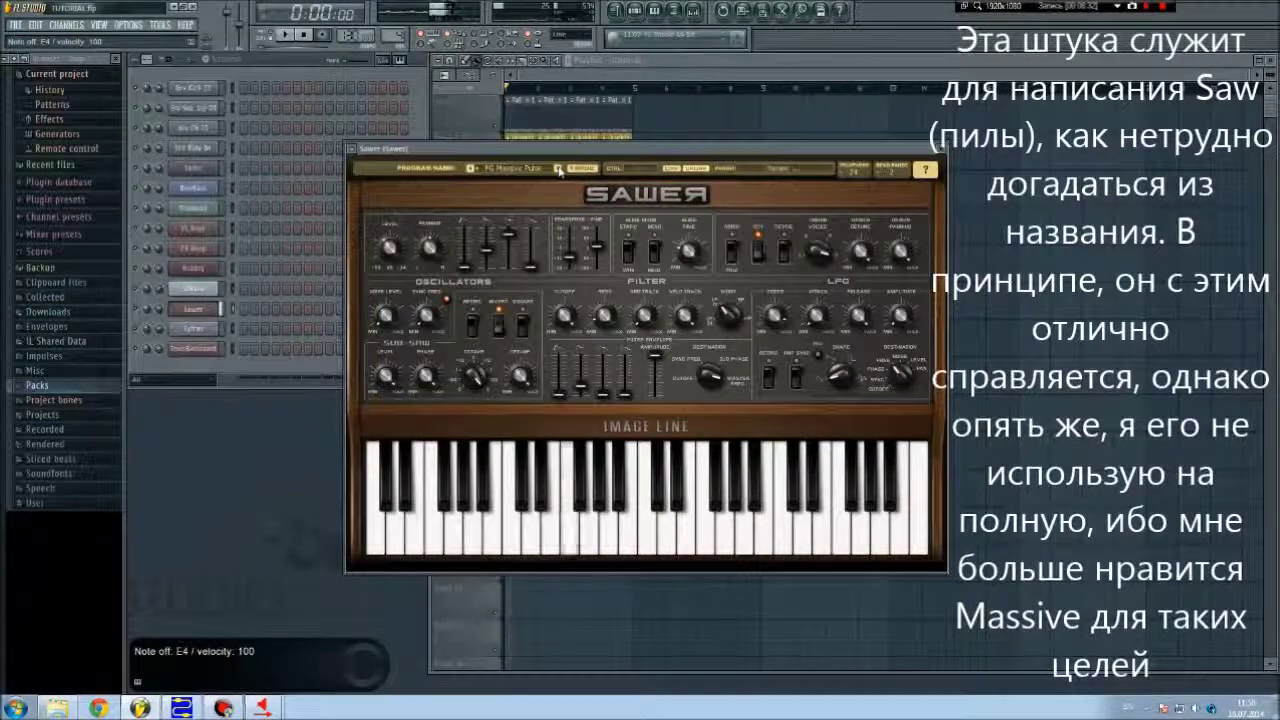
Step: Advance Sawer two presets to FG MS-20 2, auditioning the sounds along the way
{"action": "left_click", "coordinate": [560, 170]}
{"action": "key", "text": "v"}
{"action": "left_click", "coordinate": [560, 170]}
{"action": "key", "text": "v"}
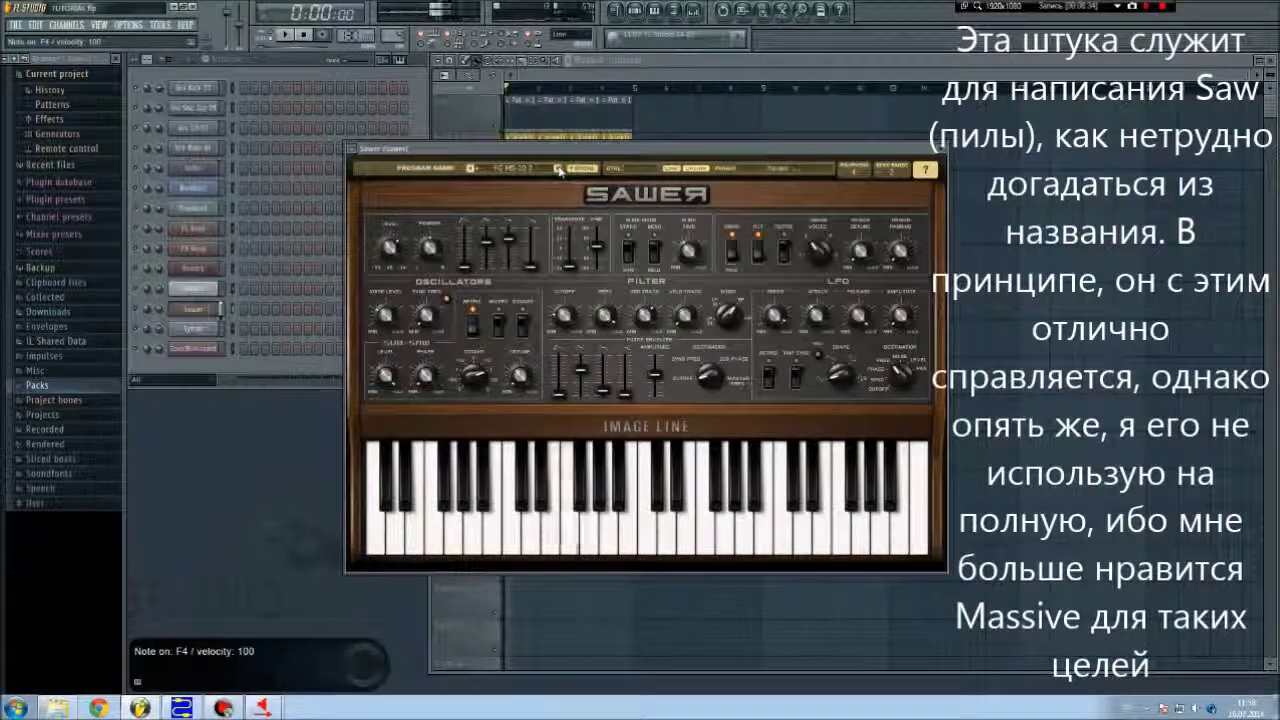
Step: Open Sawer's preset library and audition Classico Bass, EZ-Wide, Four Bits, Fury of V and Helicopter
{"action": "left_click", "coordinate": [532, 168]}
{"action": "left_click", "coordinate": [686, 221]}
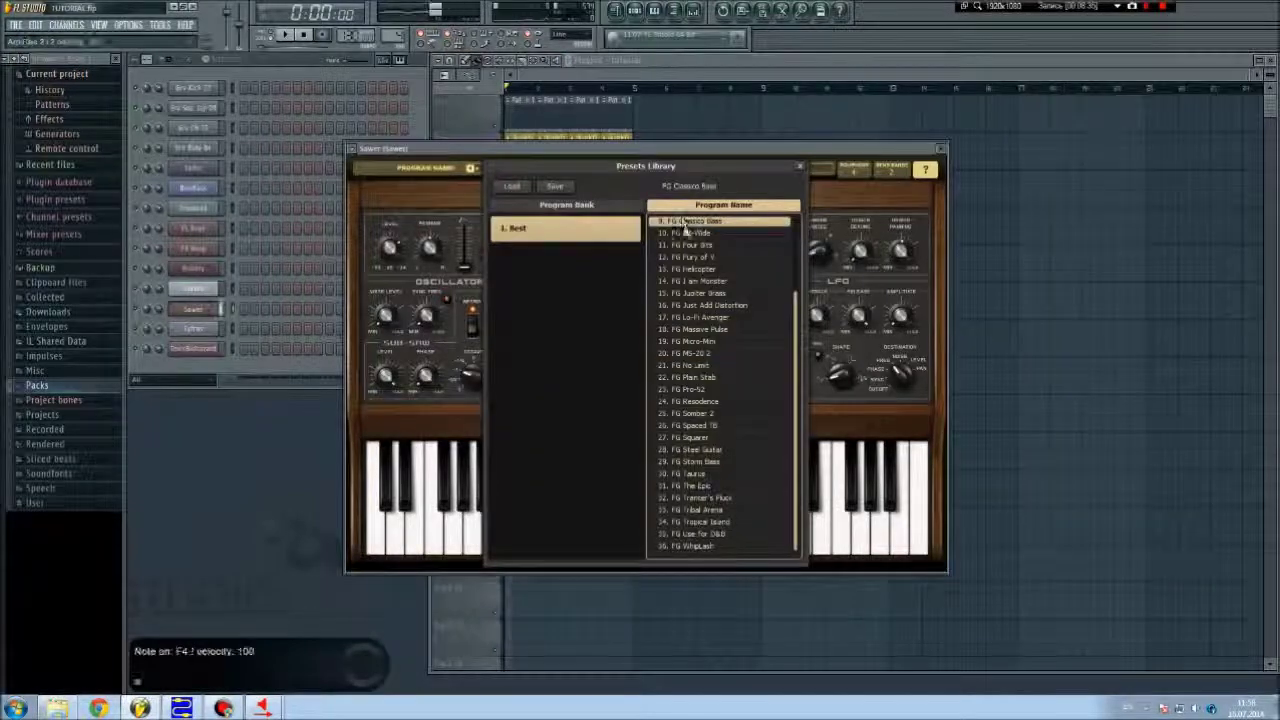
{"action": "left_click", "coordinate": [686, 234]}
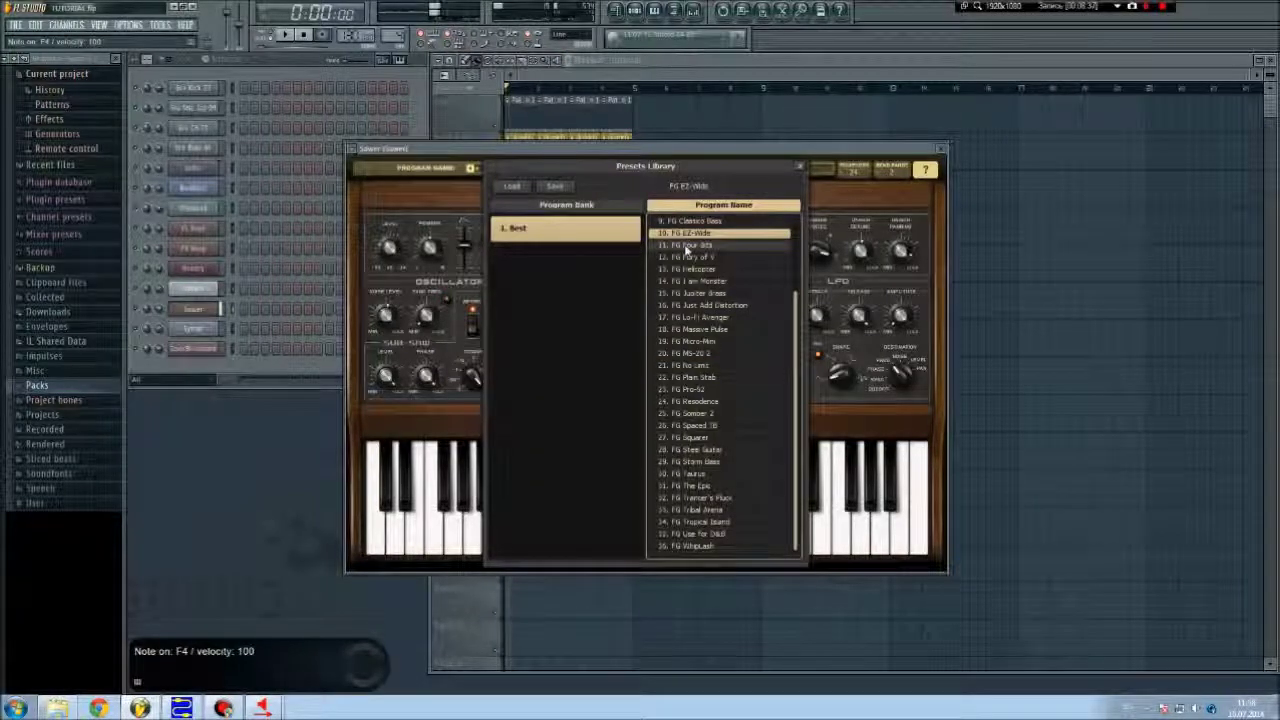
{"action": "left_click", "coordinate": [685, 245]}
{"action": "left_click", "coordinate": [685, 257]}
{"action": "left_click", "coordinate": [685, 269]}
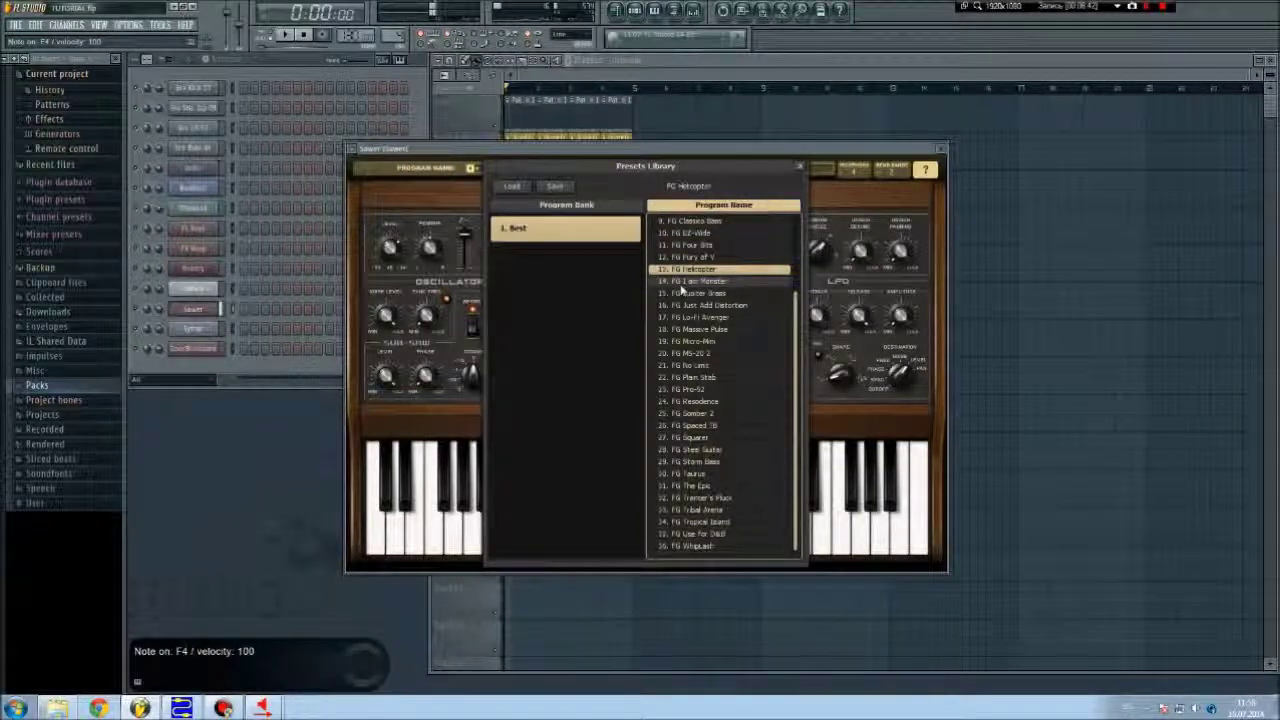
Step: Audition the I am Monster, Just Add Distortion and Lo-Fi Avenger presets in Sawer's library
{"action": "left_click", "coordinate": [686, 283]}
{"action": "left_click", "coordinate": [706, 305]}
{"action": "left_click", "coordinate": [700, 317]}
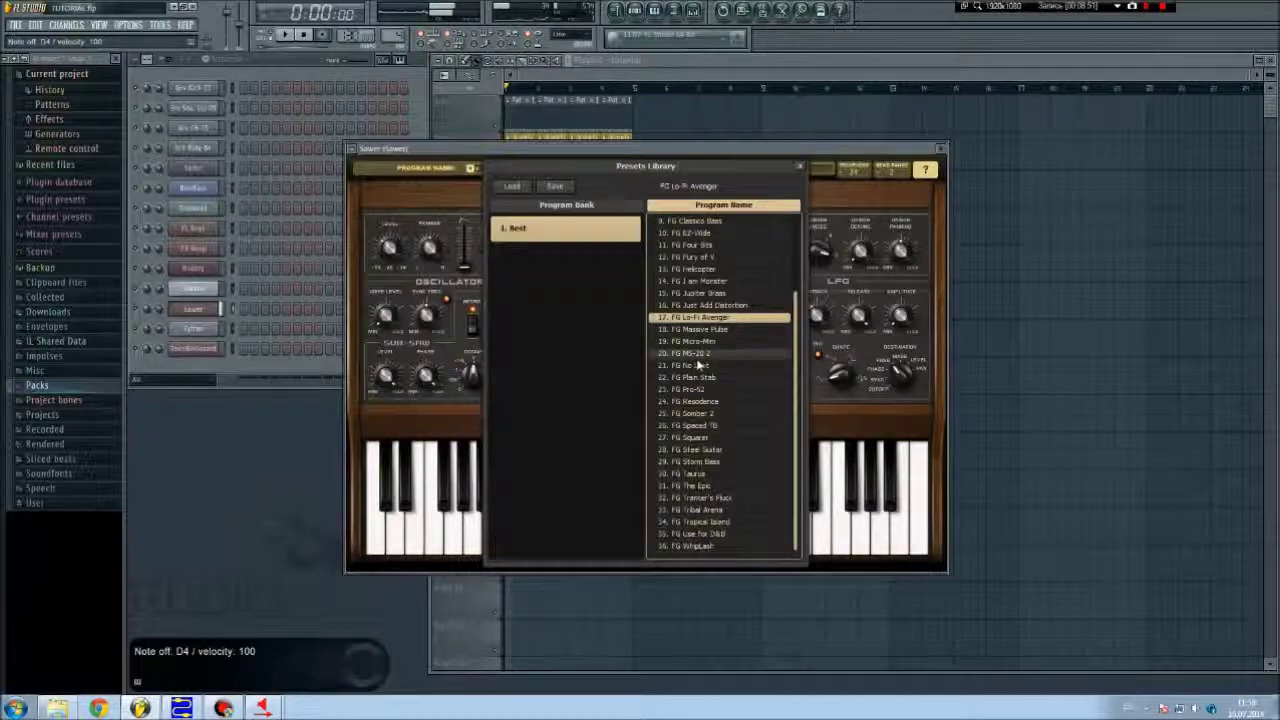
Step: Audition Sawer's Storm Bass, Steel Guitar, Squarez and Spaced TB presets
{"action": "left_click", "coordinate": [708, 461]}
{"action": "left_click", "coordinate": [709, 449]}
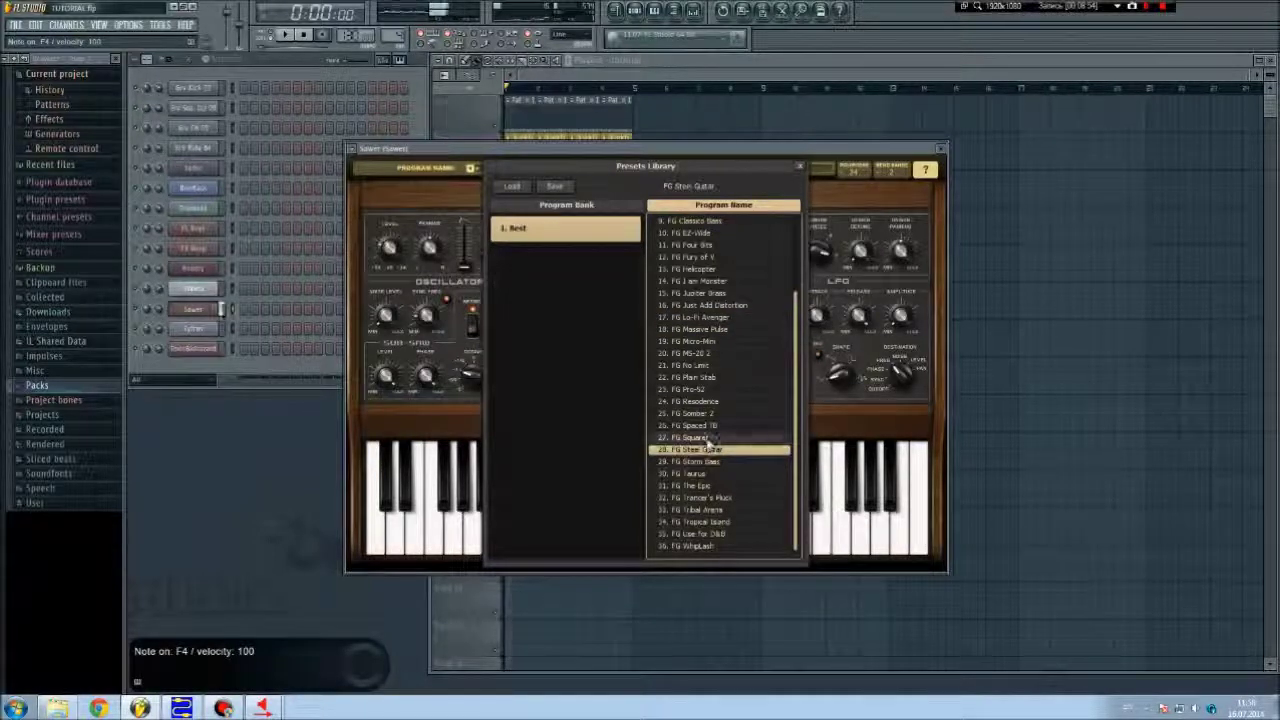
{"action": "left_click", "coordinate": [710, 437]}
{"action": "left_click", "coordinate": [712, 426]}
{"action": "left_click", "coordinate": [710, 421]}
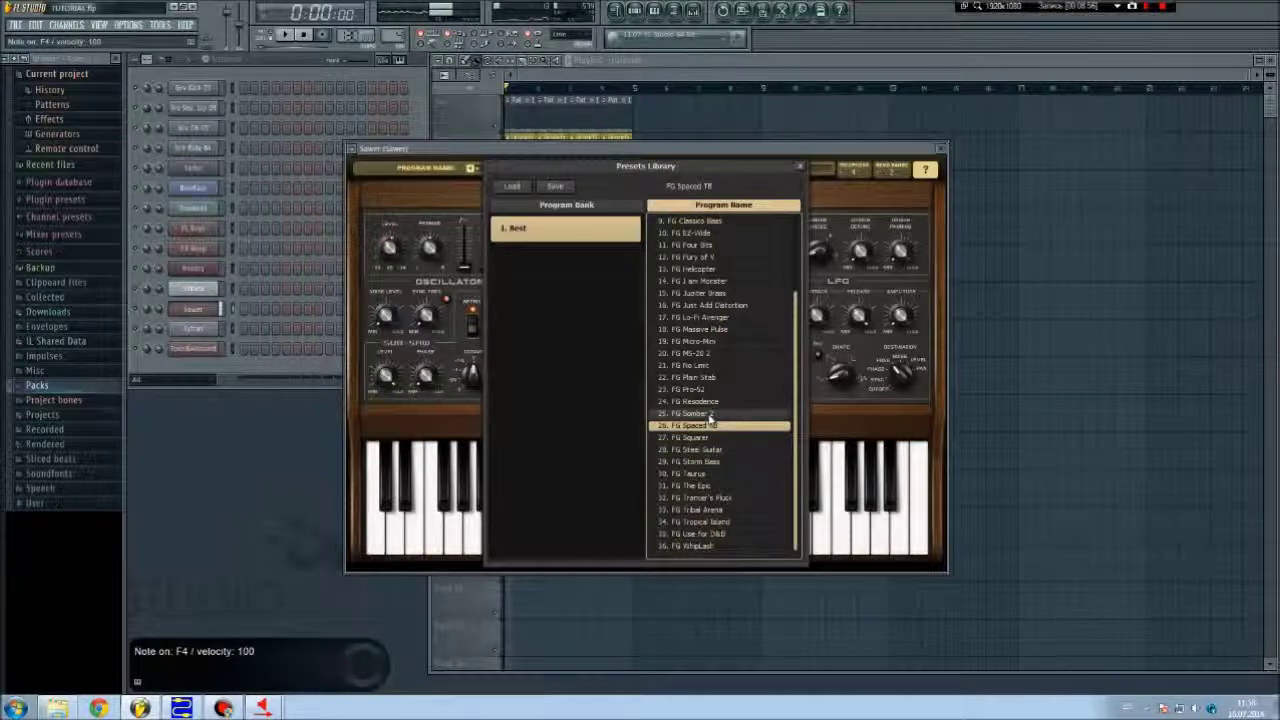
Step: Audition Sawer's Tropical Island, Tribal Arena, Use for D&B, WhipLash and The Epic presets, ending on Trancer's Pluck
{"action": "left_click", "coordinate": [712, 521]}
{"action": "left_click", "coordinate": [712, 509]}
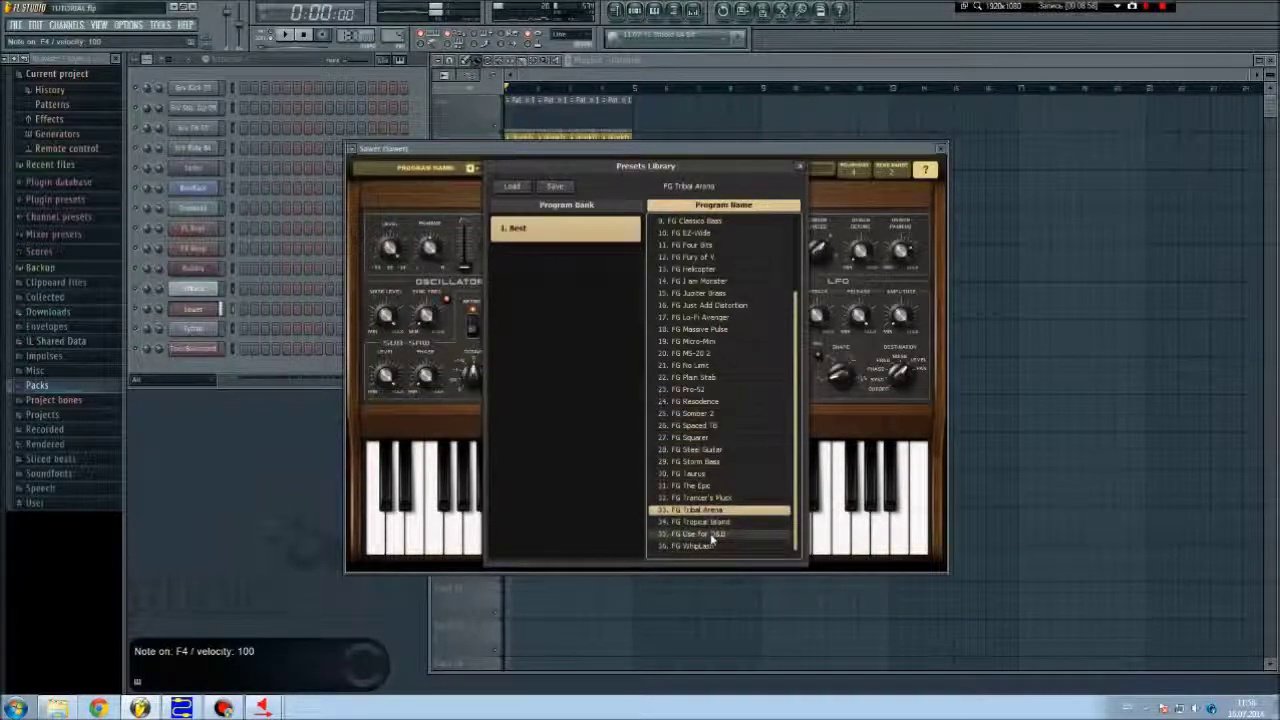
{"action": "left_click", "coordinate": [710, 534]}
{"action": "left_click", "coordinate": [705, 547]}
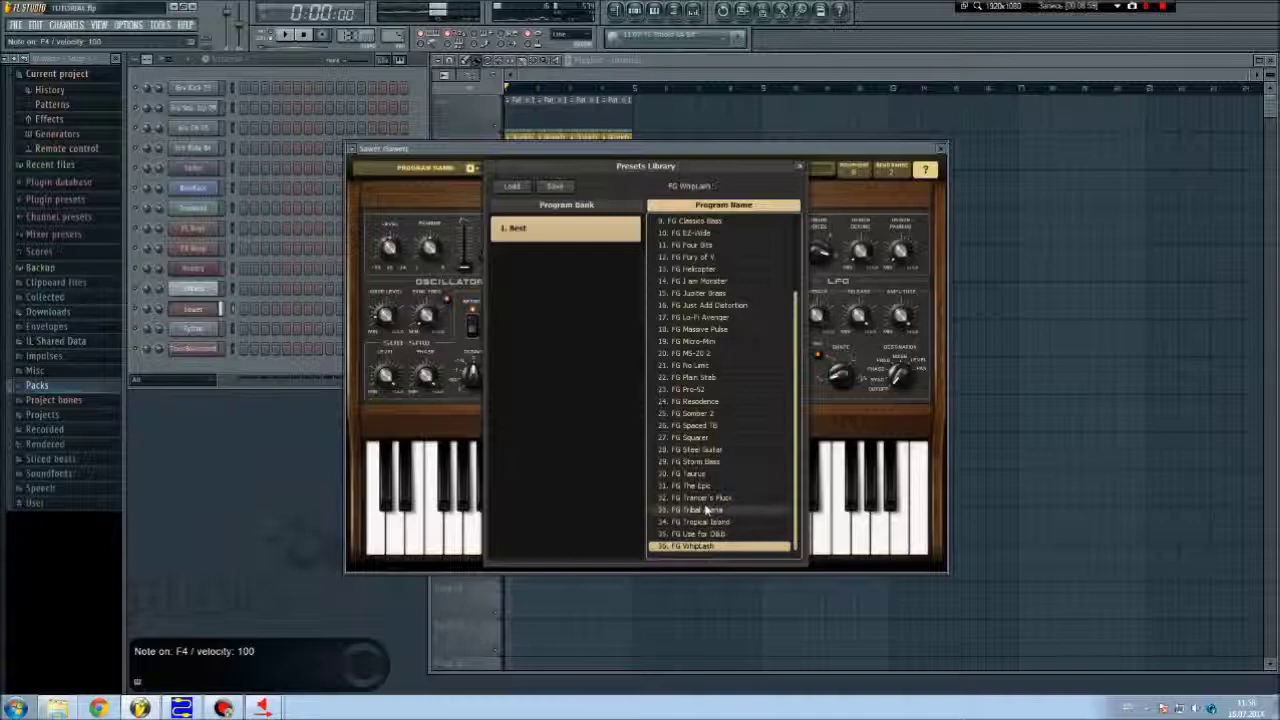
{"action": "left_click", "coordinate": [707, 499]}
{"action": "left_click", "coordinate": [706, 486]}
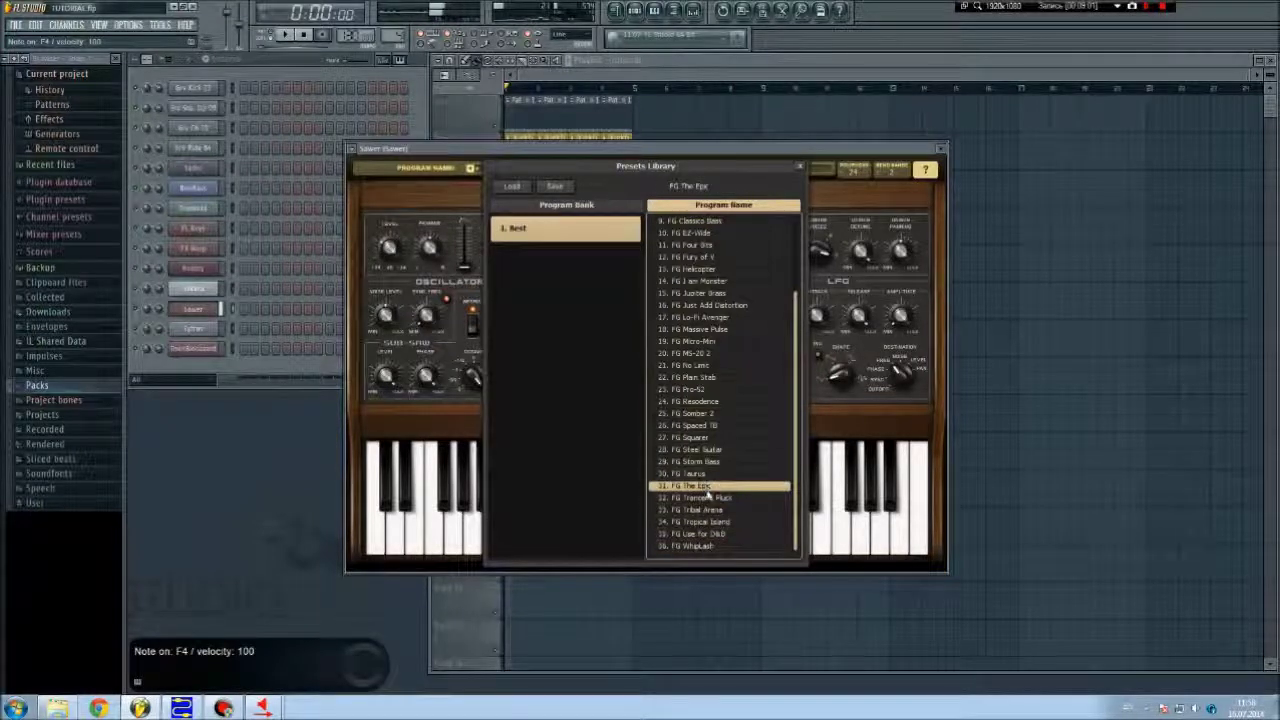
{"action": "left_click", "coordinate": [707, 499]}
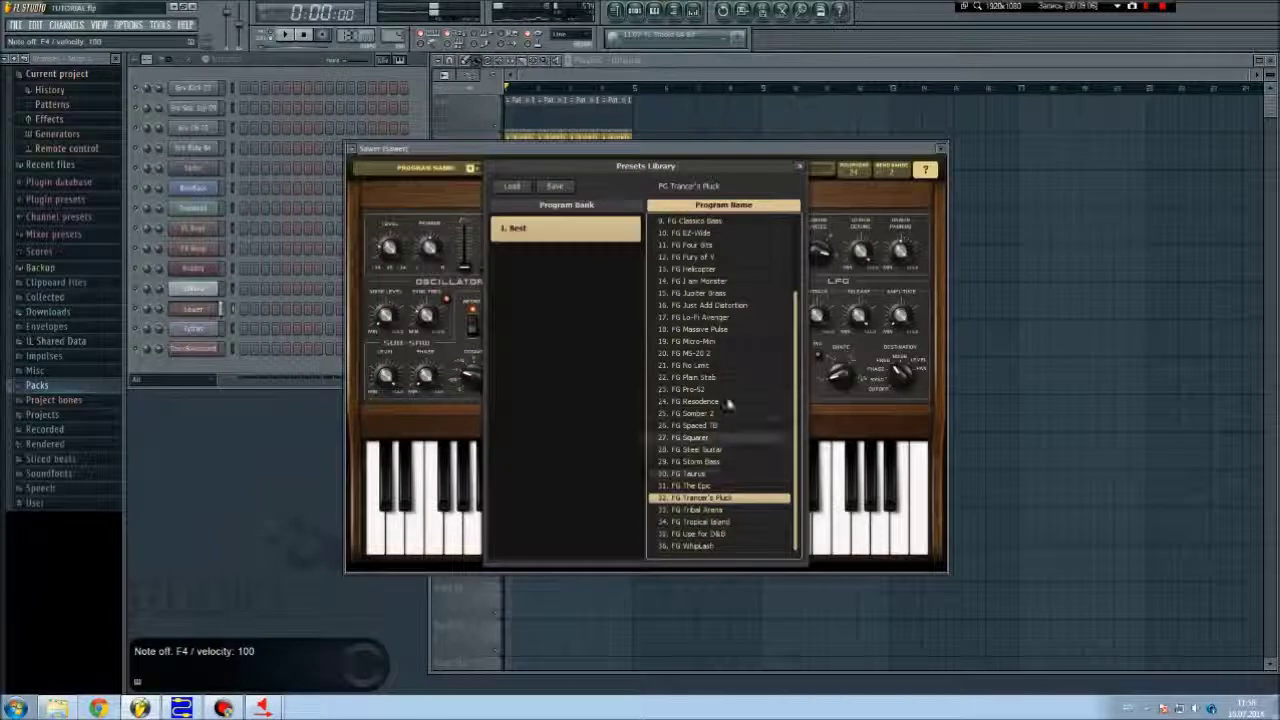
Step: Audition the first three presets in Sawer's library: A Loud Whisper, Aflac and Almost a Violin
{"action": "scroll", "coordinate": [770, 330], "scroll_direction": "up", "scroll_amount": 3}
{"action": "left_click", "coordinate": [700, 221]}
{"action": "left_click", "coordinate": [705, 233]}
{"action": "left_click", "coordinate": [703, 245]}
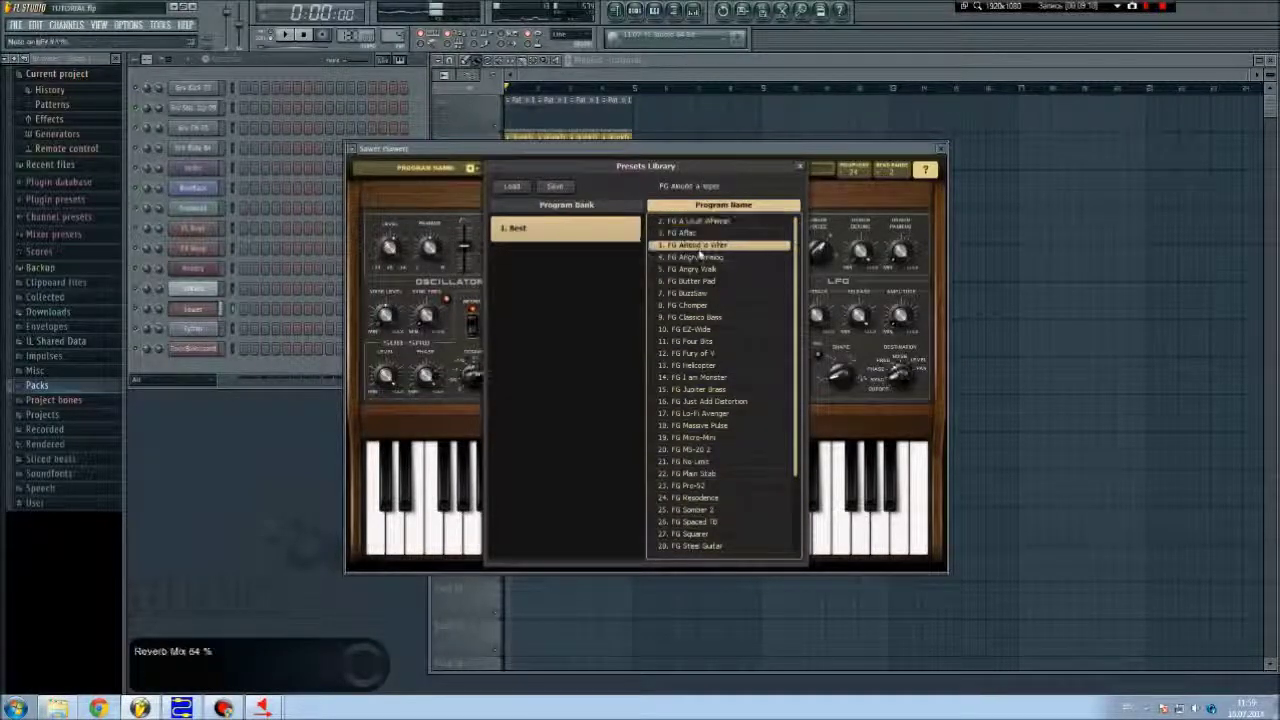
Step: Audition Sawer's BuzzSaw, Chomper and Butter Pad presets, ending on Angry Walk
{"action": "left_click", "coordinate": [687, 296]}
{"action": "left_click", "coordinate": [686, 306]}
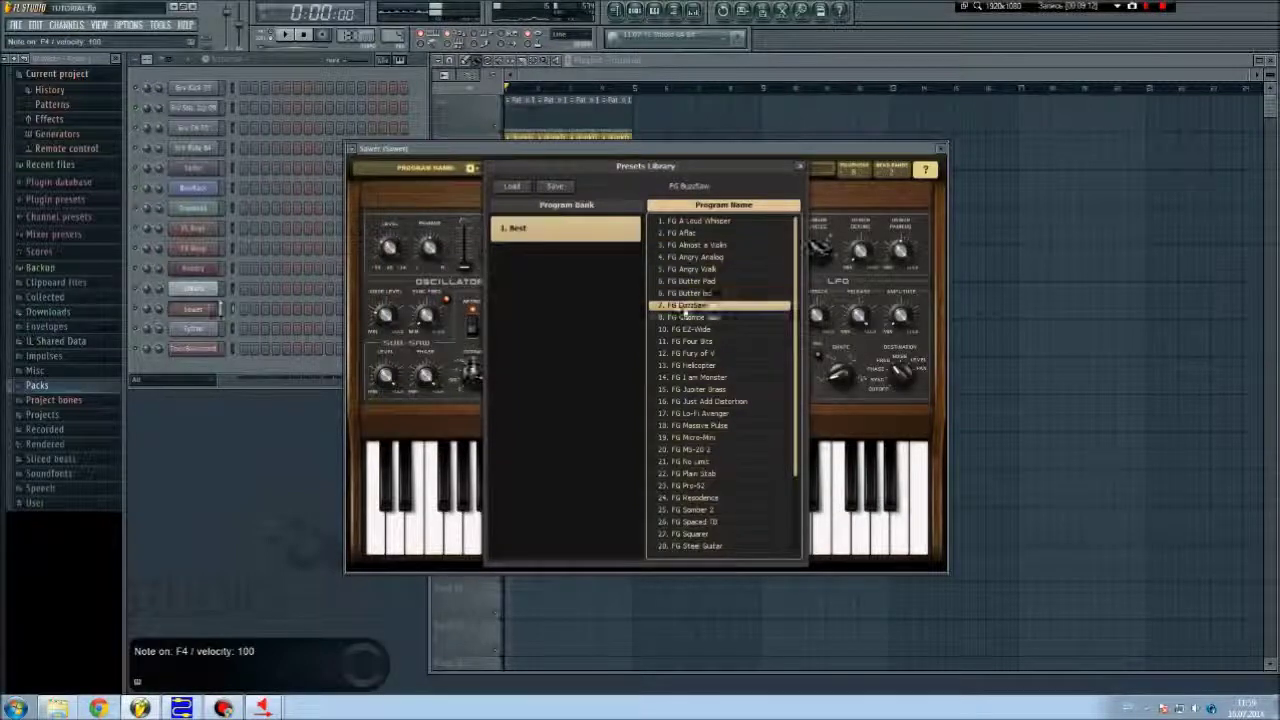
{"action": "left_click", "coordinate": [679, 285]}
{"action": "left_click", "coordinate": [700, 269]}
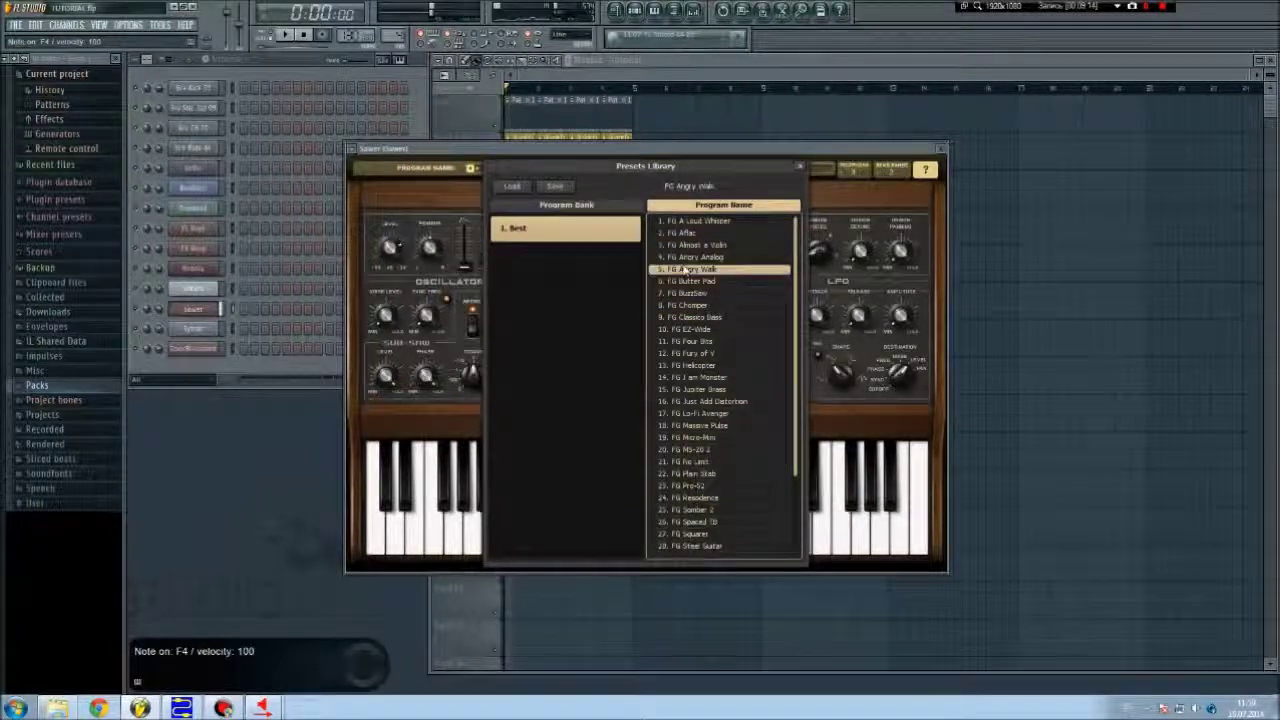
Step: Audition Sawer's Angry Analog preset, and close the preset library and the synth
{"action": "left_click", "coordinate": [765, 257]}
{"action": "left_click", "coordinate": [800, 166]}
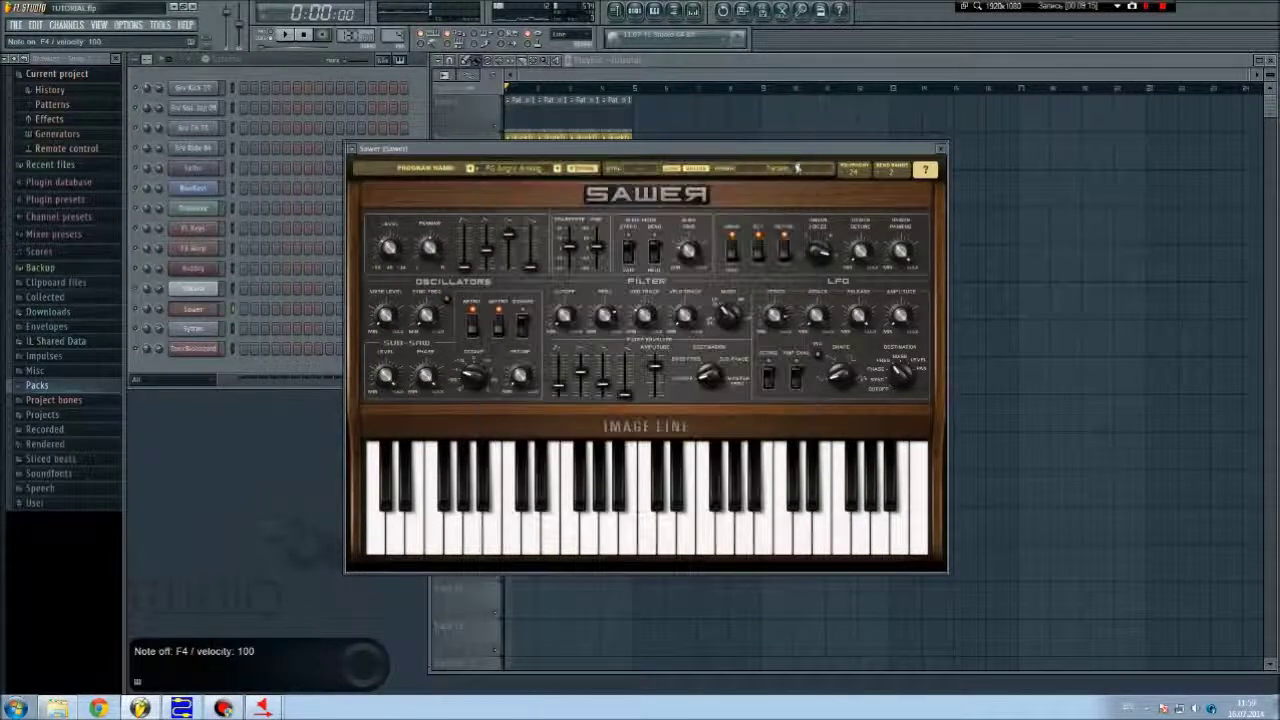
{"action": "left_click_drag", "start_coordinate": [698, 148], "coordinate": [740, 135]}
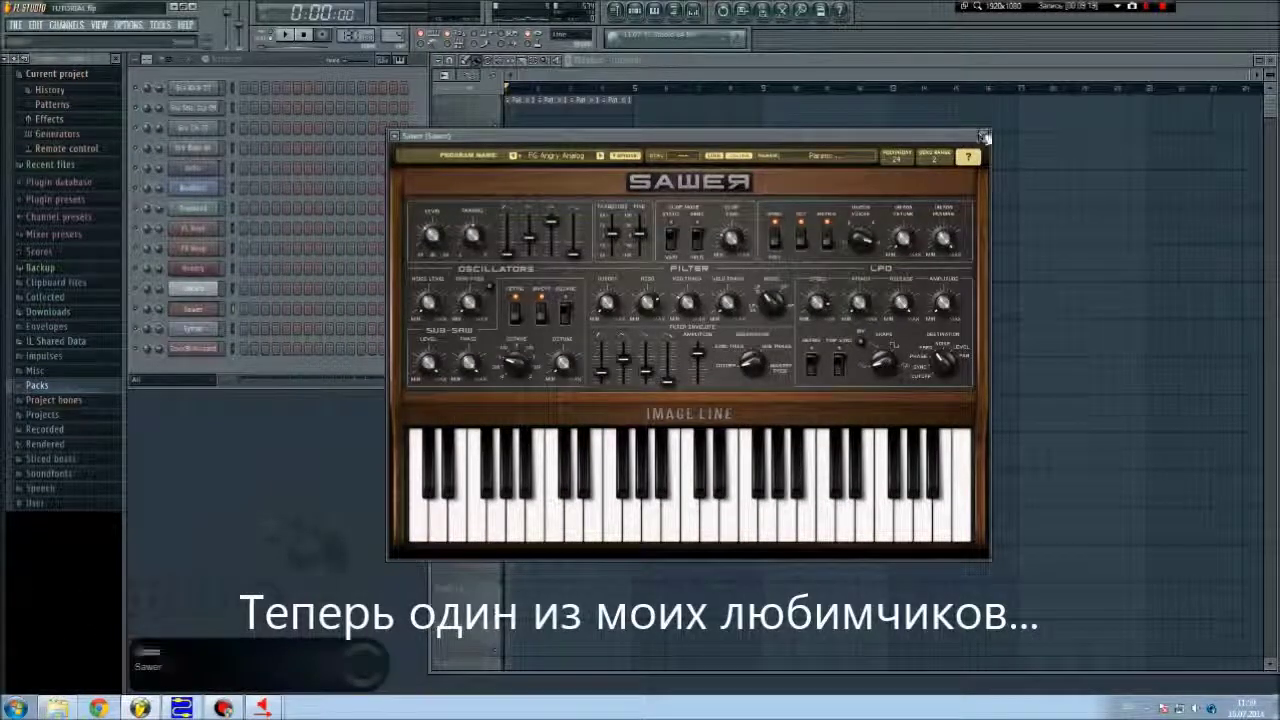
{"action": "left_click", "coordinate": [985, 135]}
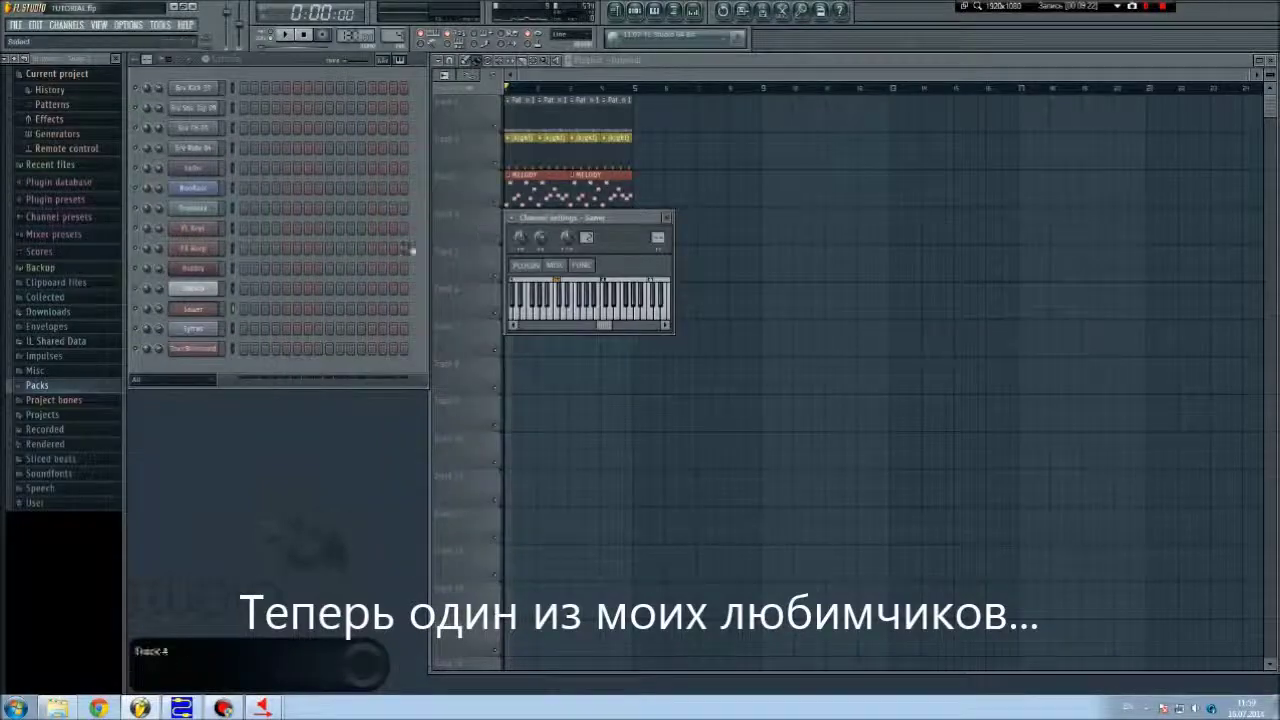
Step: Open Sytrus in the free area of the playlist and play a melody with its Rich string ensemble sound
{"action": "left_click", "coordinate": [195, 340]}
{"action": "left_click_drag", "start_coordinate": [395, 281], "coordinate": [619, 190]}
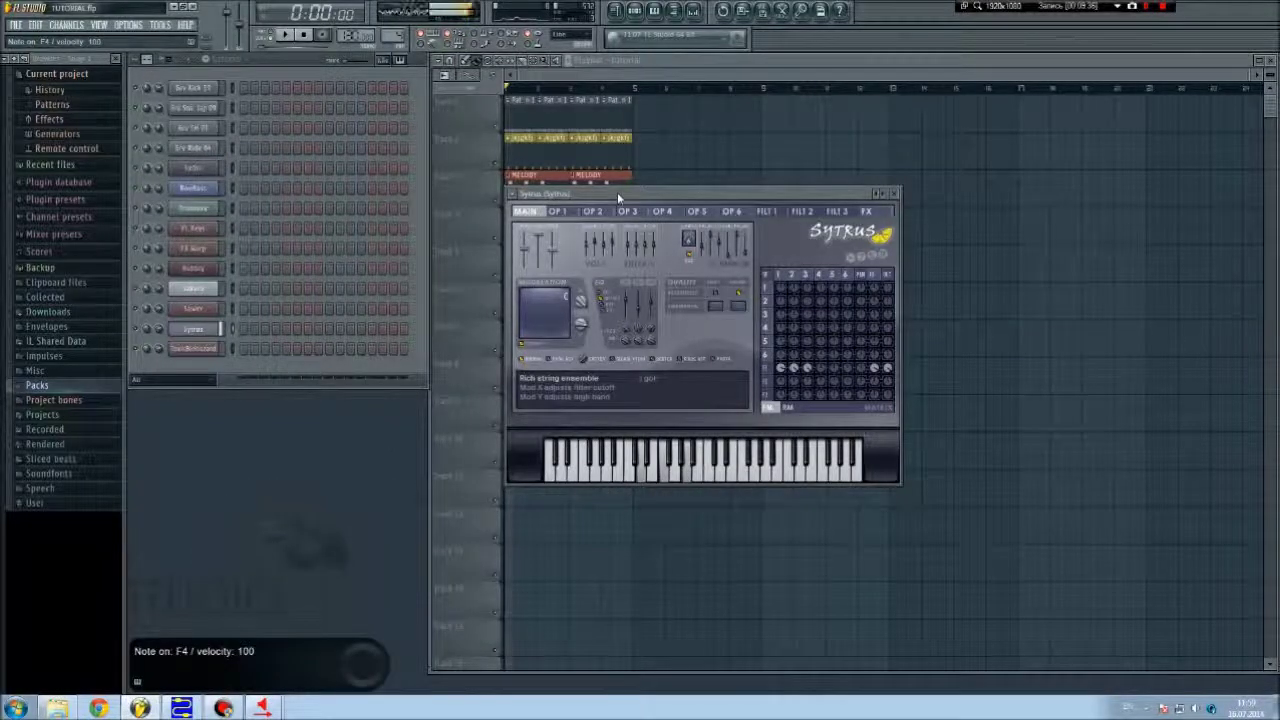
{"action": "key", "text": "x"}
{"action": "key", "text": "v"}
{"action": "key", "text": "n"}
{"action": "key", "text": "b"}
{"action": "key", "text": "w"}
{"action": "key", "text": "m"}
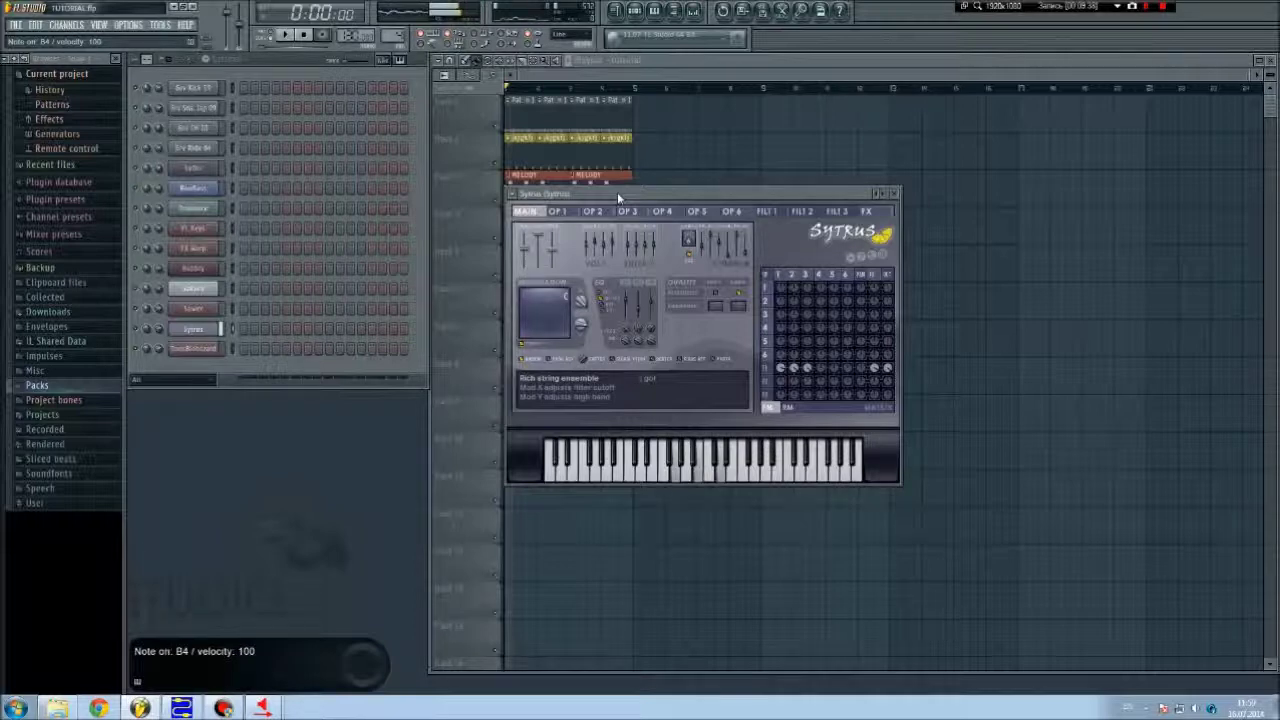
{"action": "key", "text": "g"}
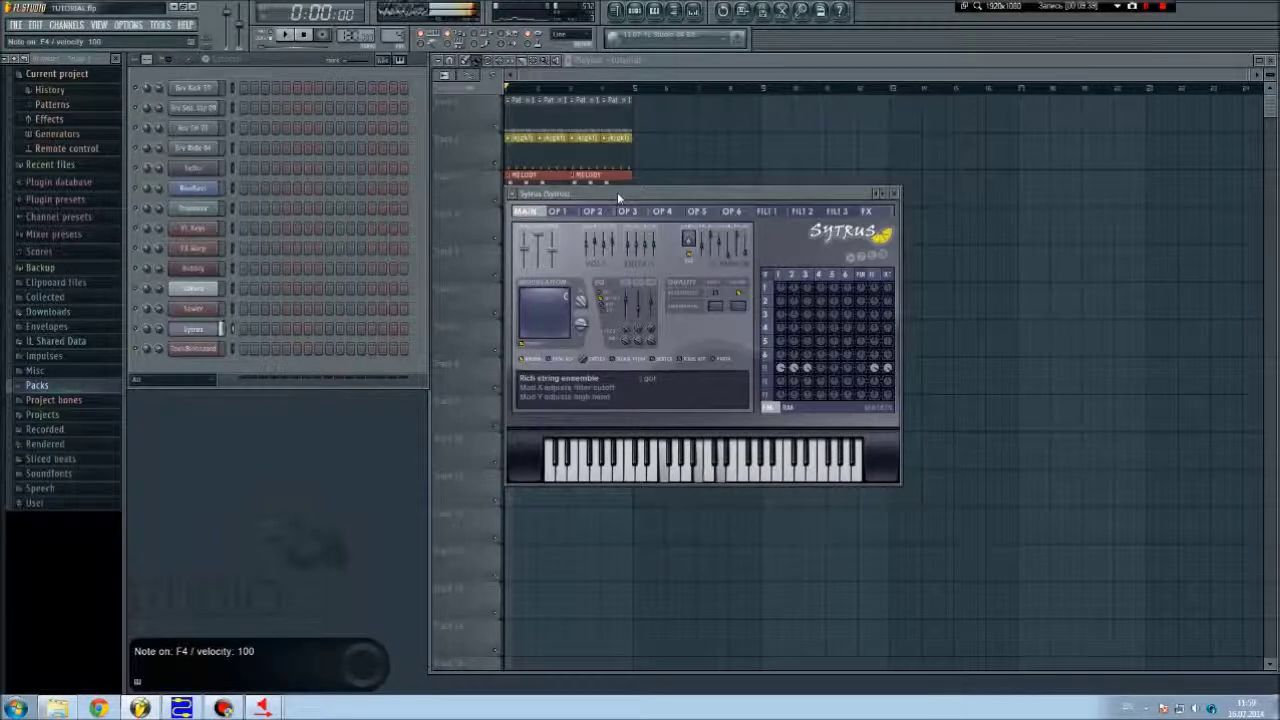
{"action": "key", "text": "c"}
{"action": "key", "text": "c"}
{"action": "key", "text": "b"}
{"action": "key", "text": "m"}
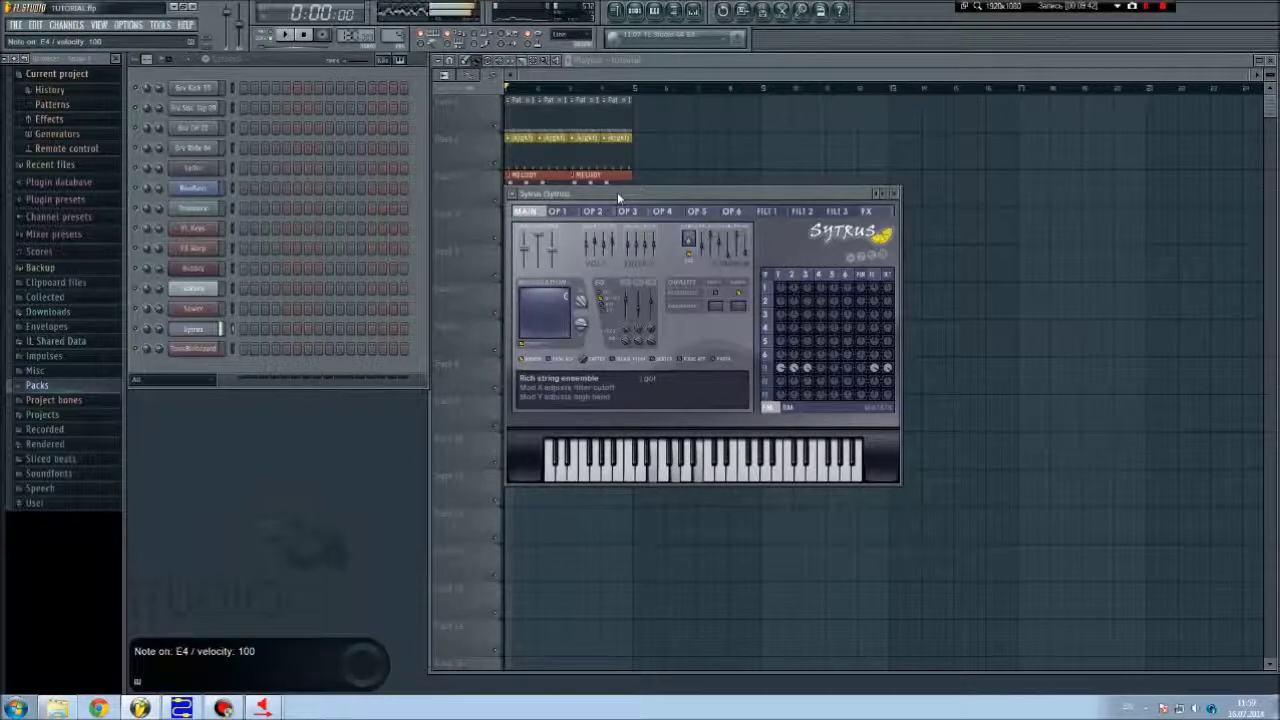
{"action": "key", "text": "x"}
{"action": "key", "text": "v"}
{"action": "key", "text": "n"}
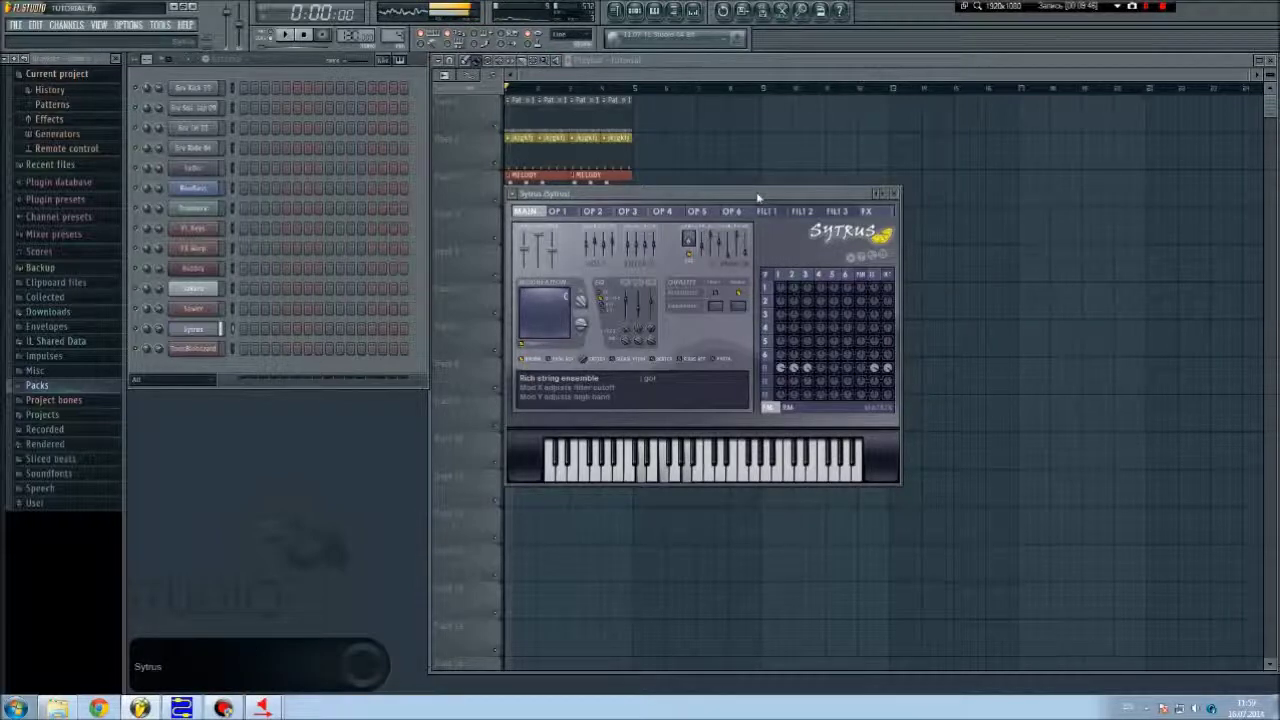
Step: Lower the Sytrus channel's volume and audition its 3o3ish presets, ending on 3o3ish 5
{"action": "left_click_drag", "start_coordinate": [158, 329], "coordinate": [158, 342]}
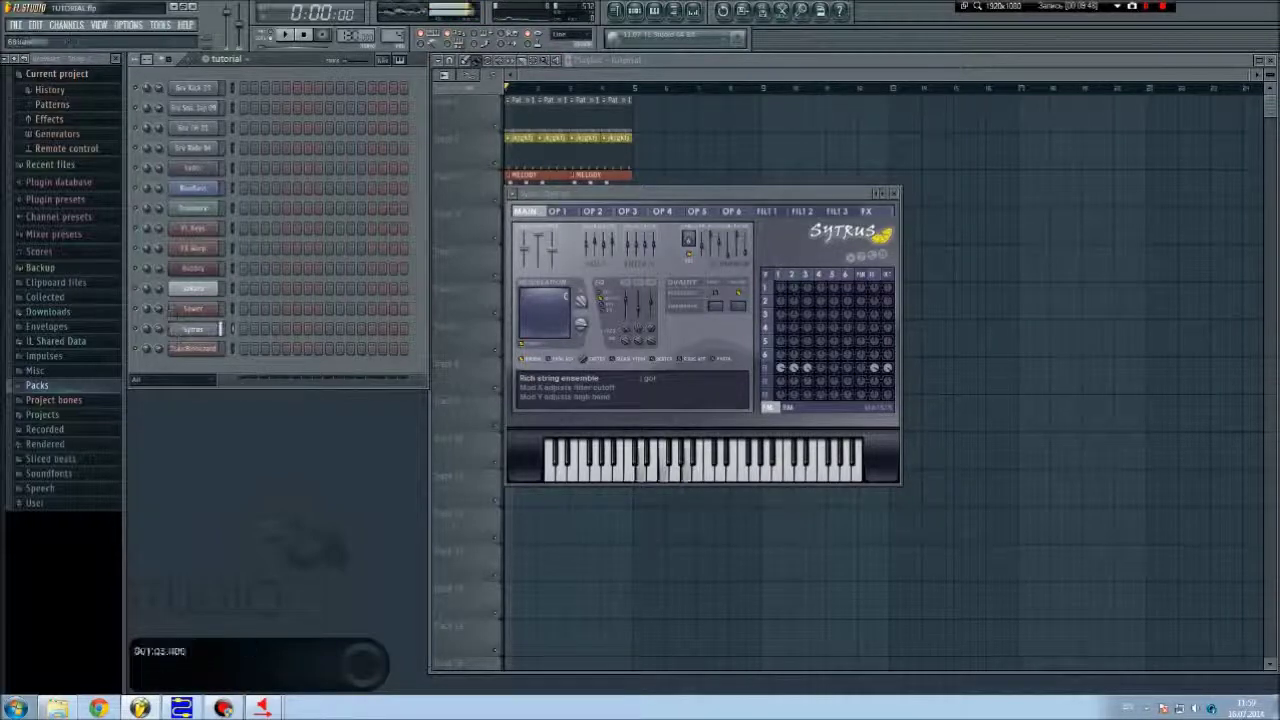
{"action": "left_click", "coordinate": [886, 195]}
{"action": "key", "text": "v"}
{"action": "left_click", "coordinate": [888, 196]}
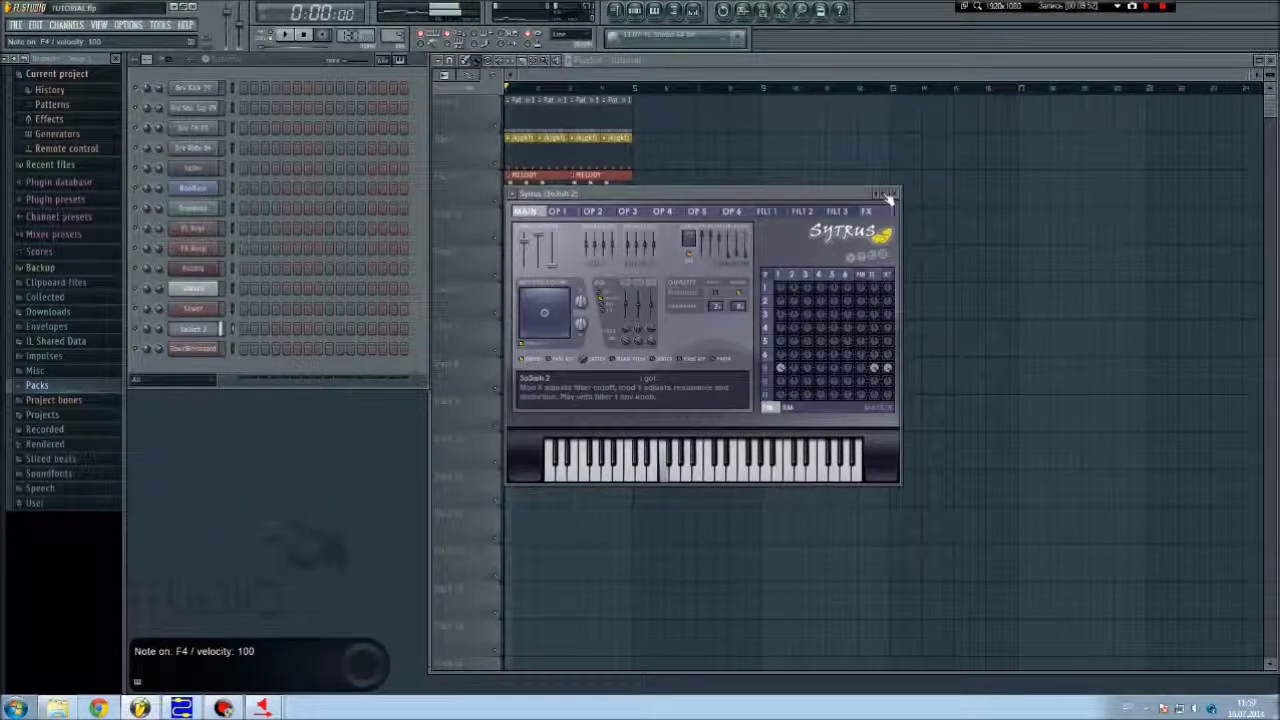
{"action": "key", "text": "v"}
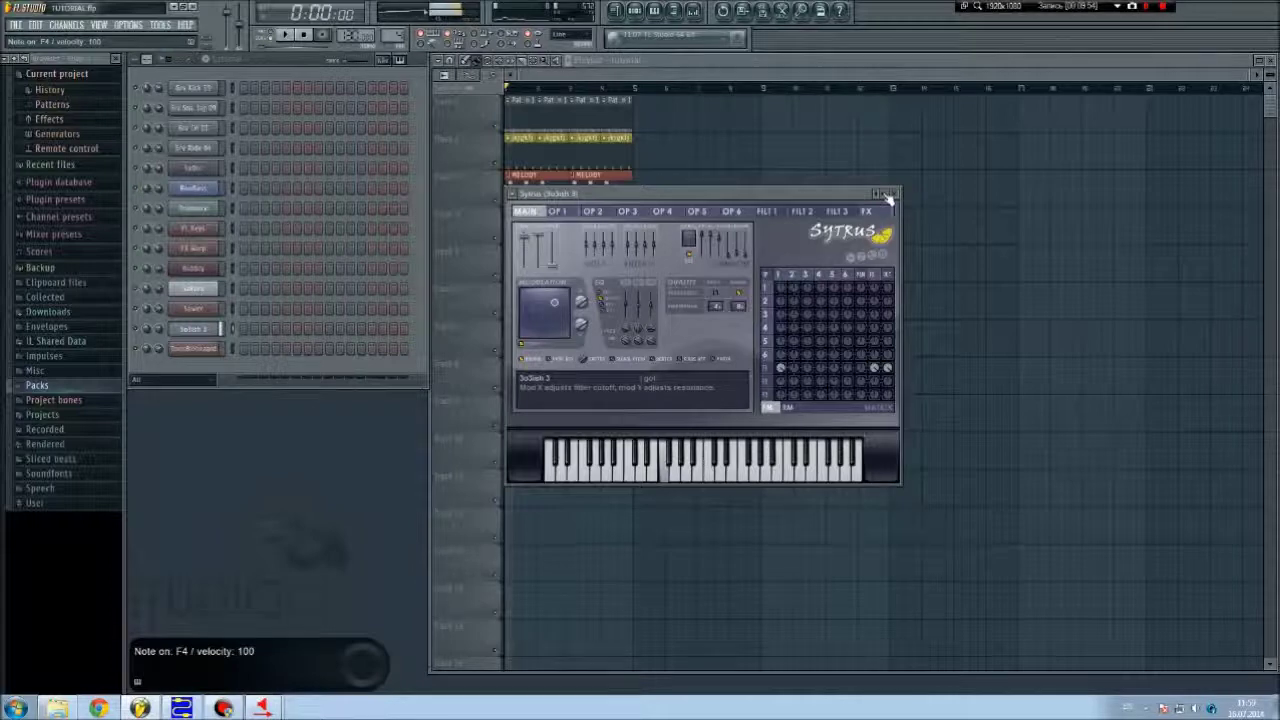
{"action": "left_click", "coordinate": [887, 196]}
{"action": "key", "text": "v"}
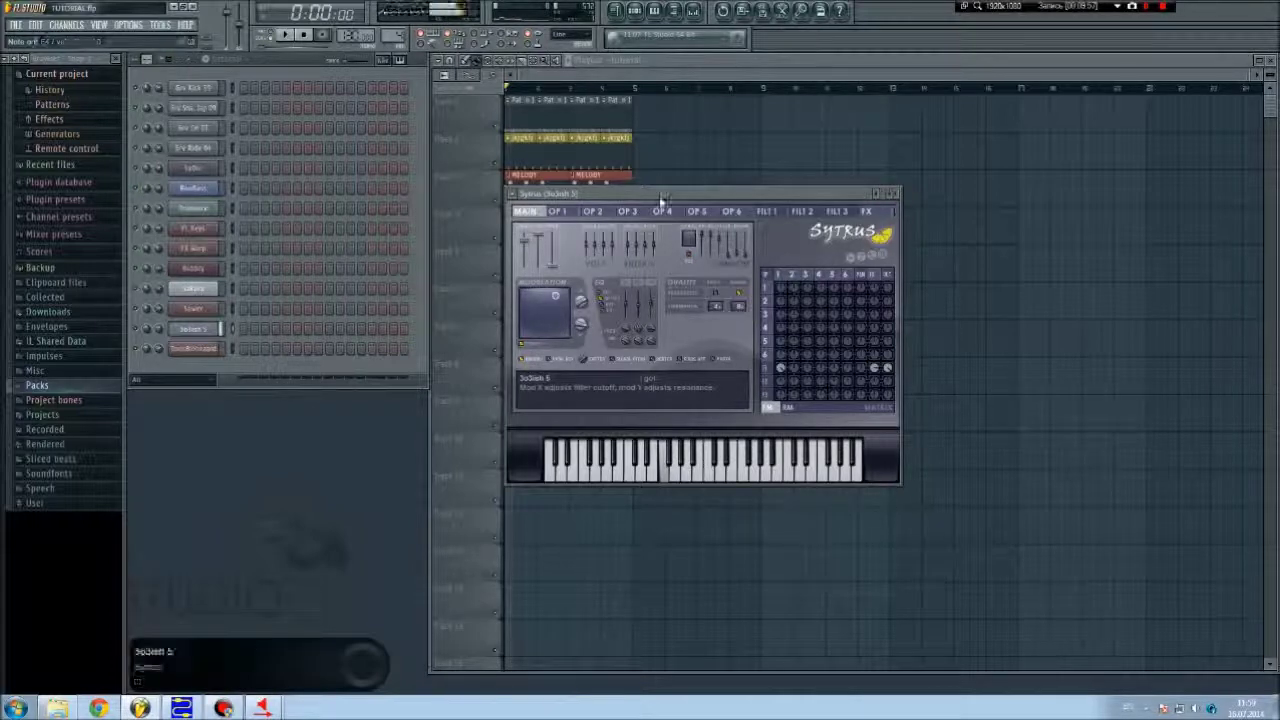
Step: Load Sytrus's Angelic whistle preset from the full preset list and audition it with Asian string and Austrian accordion
{"action": "left_click", "coordinate": [516, 196]}
{"action": "mouse_move", "coordinate": [528, 210]}
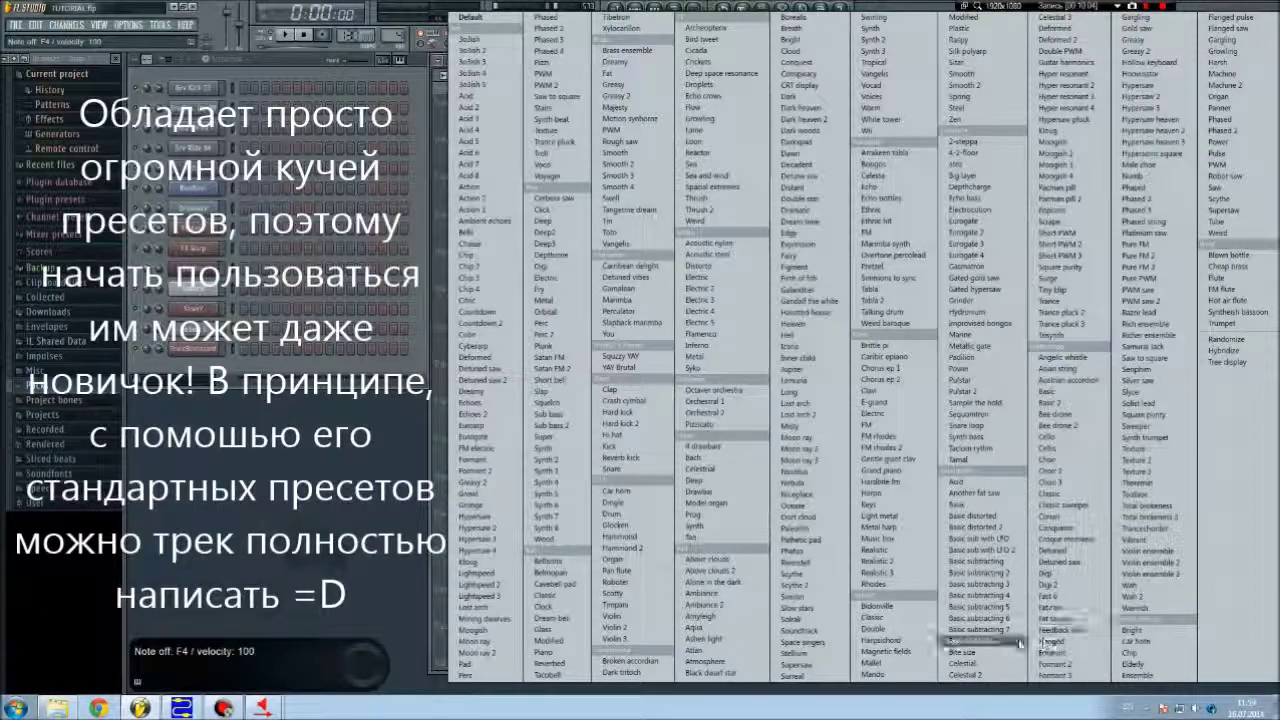
{"action": "left_click", "coordinate": [1060, 357]}
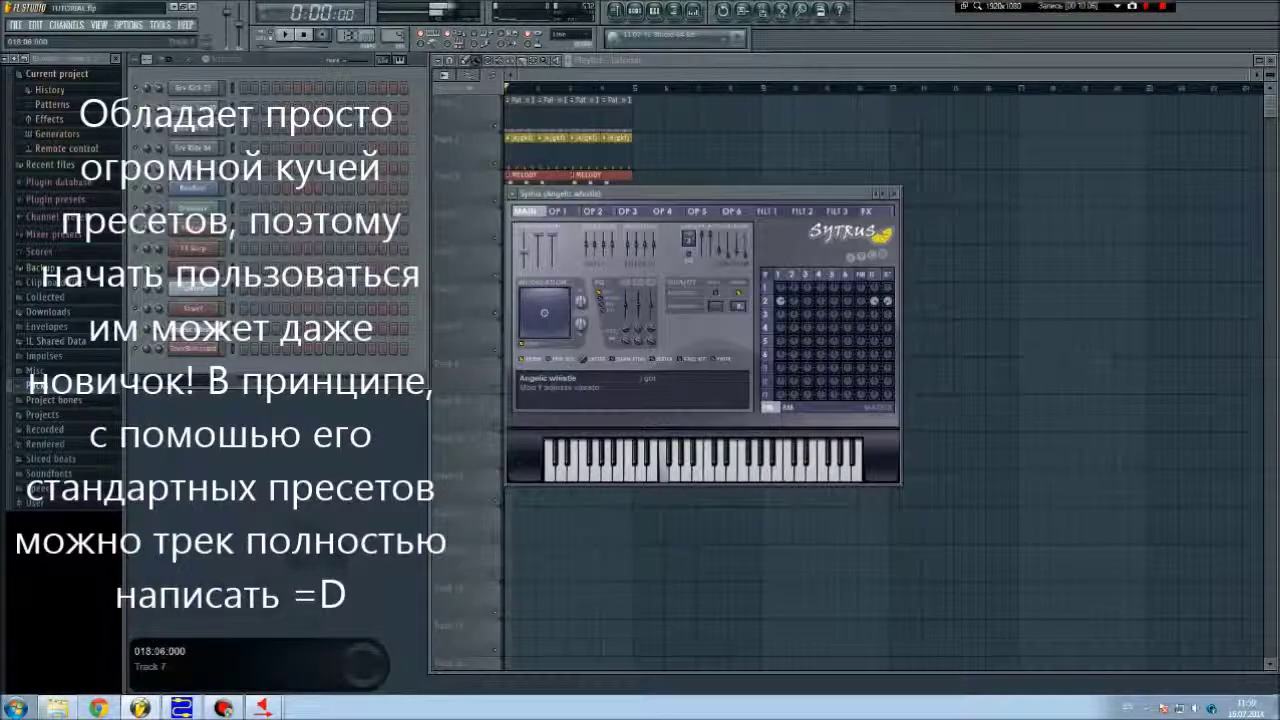
{"action": "left_click", "coordinate": [879, 195]}
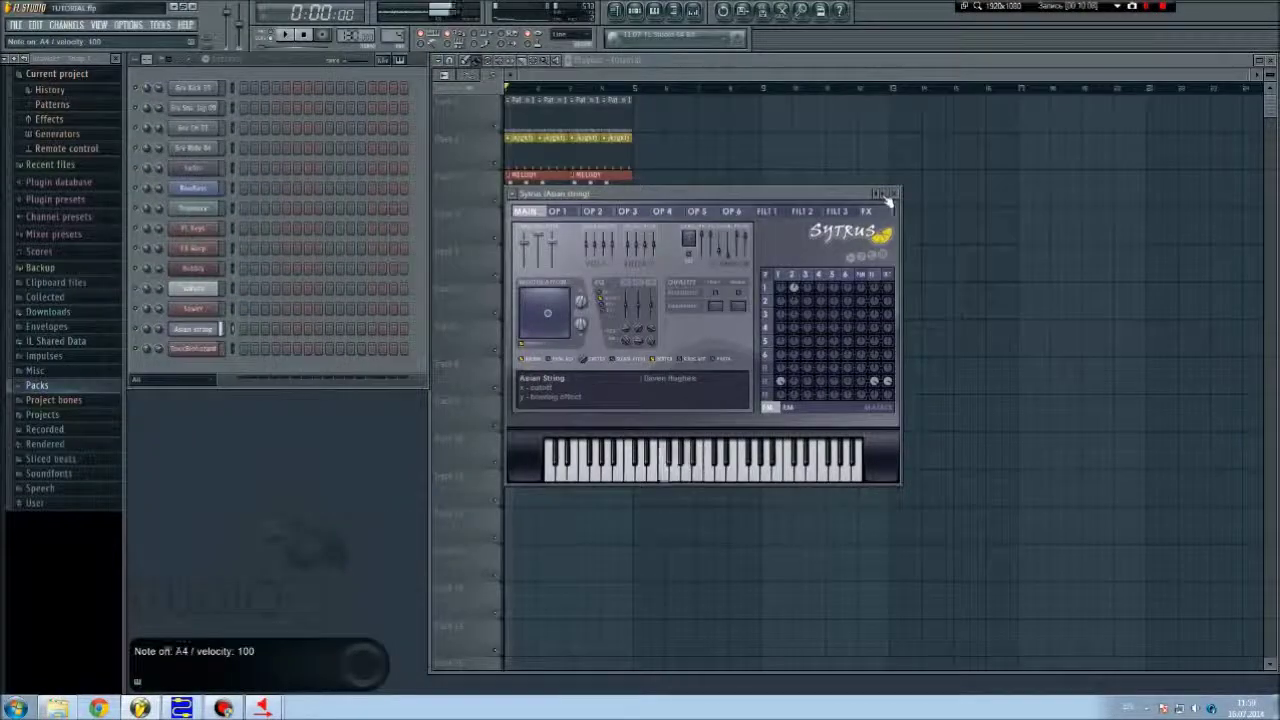
{"action": "left_click", "coordinate": [887, 197]}
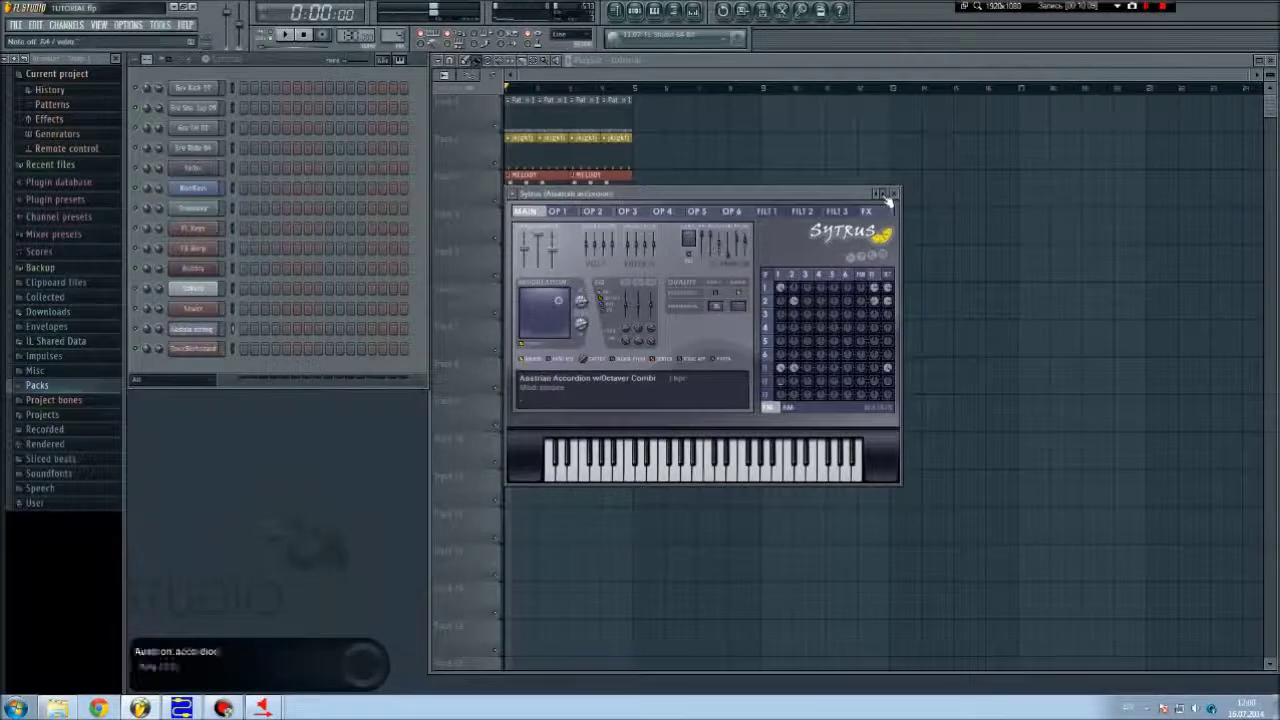
Step: Audition the Sytrus presets that follow Austrian accordion, ending on Celtic
{"action": "left_click", "coordinate": [887, 197]}
{"action": "left_click", "coordinate": [887, 197]}
{"action": "left_click", "coordinate": [887, 197]}
{"action": "left_click", "coordinate": [887, 197]}
{"action": "left_click", "coordinate": [887, 197]}
{"action": "left_click", "coordinate": [887, 197]}
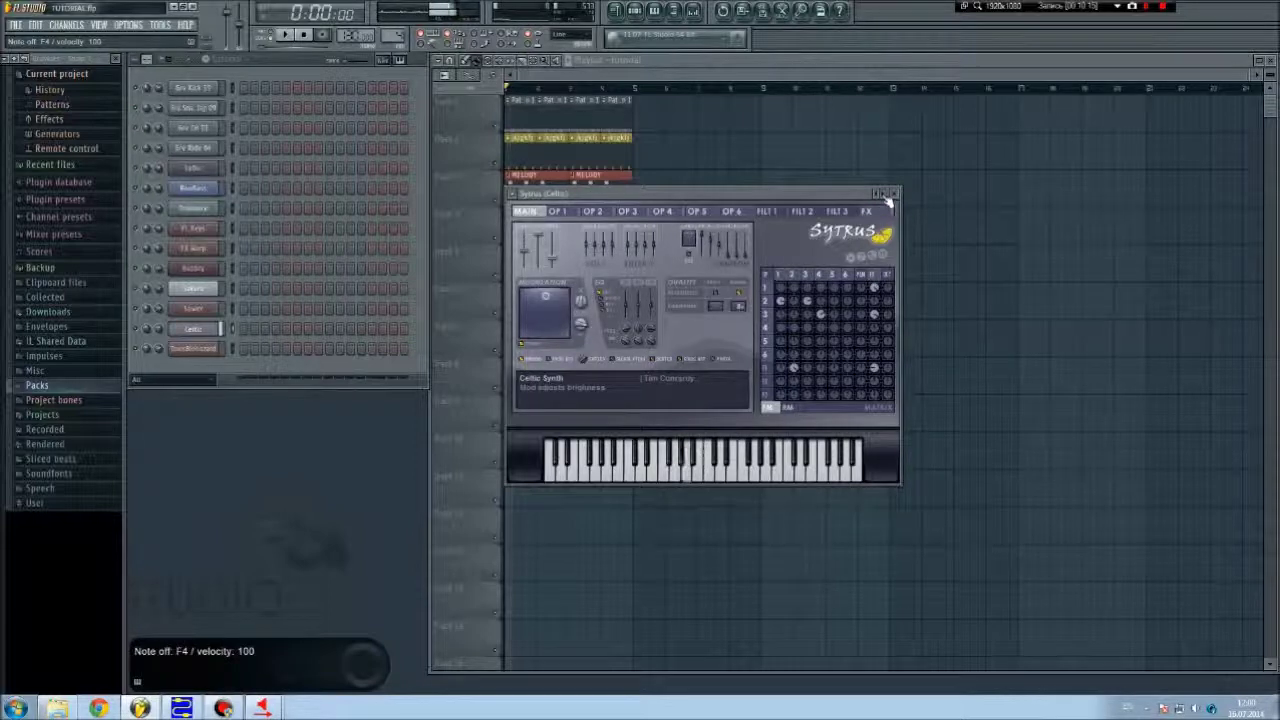
Step: Audition the Sytrus presets from Celtic onward through Conan, ending on Conqueror
{"action": "left_click", "coordinate": [887, 197]}
{"action": "left_click", "coordinate": [887, 197]}
{"action": "left_click", "coordinate": [887, 197]}
{"action": "left_click", "coordinate": [887, 197]}
{"action": "left_click", "coordinate": [887, 197]}
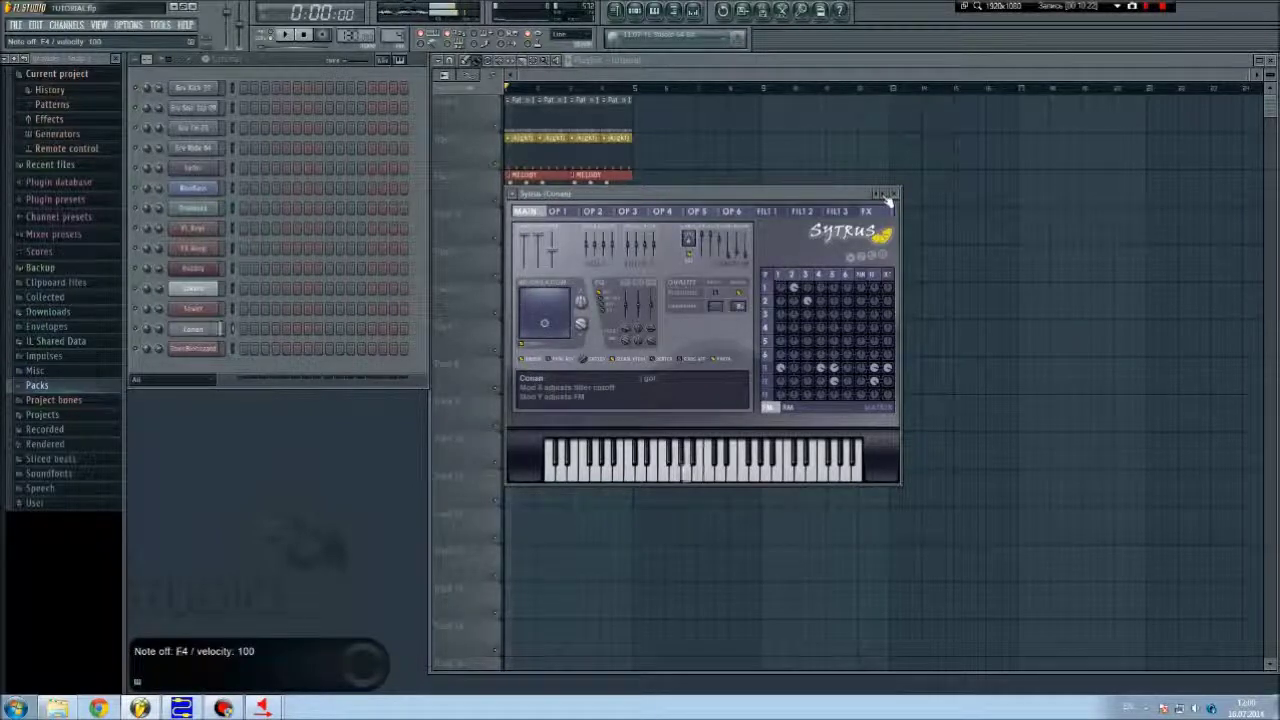
{"action": "left_click", "coordinate": [887, 197]}
Step: Play a short melody with Sytrus's Conqueror preset
{"action": "key", "text": "z"}
{"action": "key", "text": "x"}
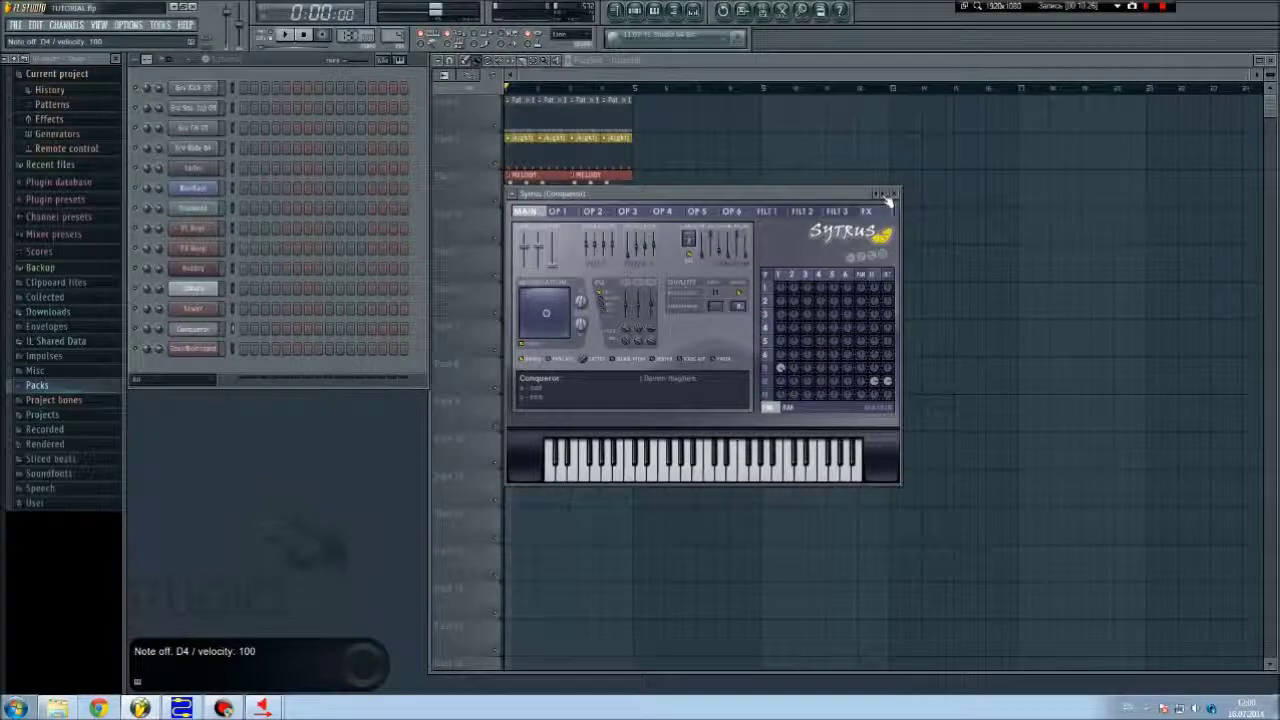
{"action": "key", "text": "x"}
{"action": "key", "text": "v"}
{"action": "key", "text": "c"}
{"action": "key", "text": "v"}
{"action": "key", "text": "n"}
Step: Load Sytrus's Cerbera saw bass preset and audition the presets after it, ending on the Digi bass
{"action": "left_click", "coordinate": [512, 199]}
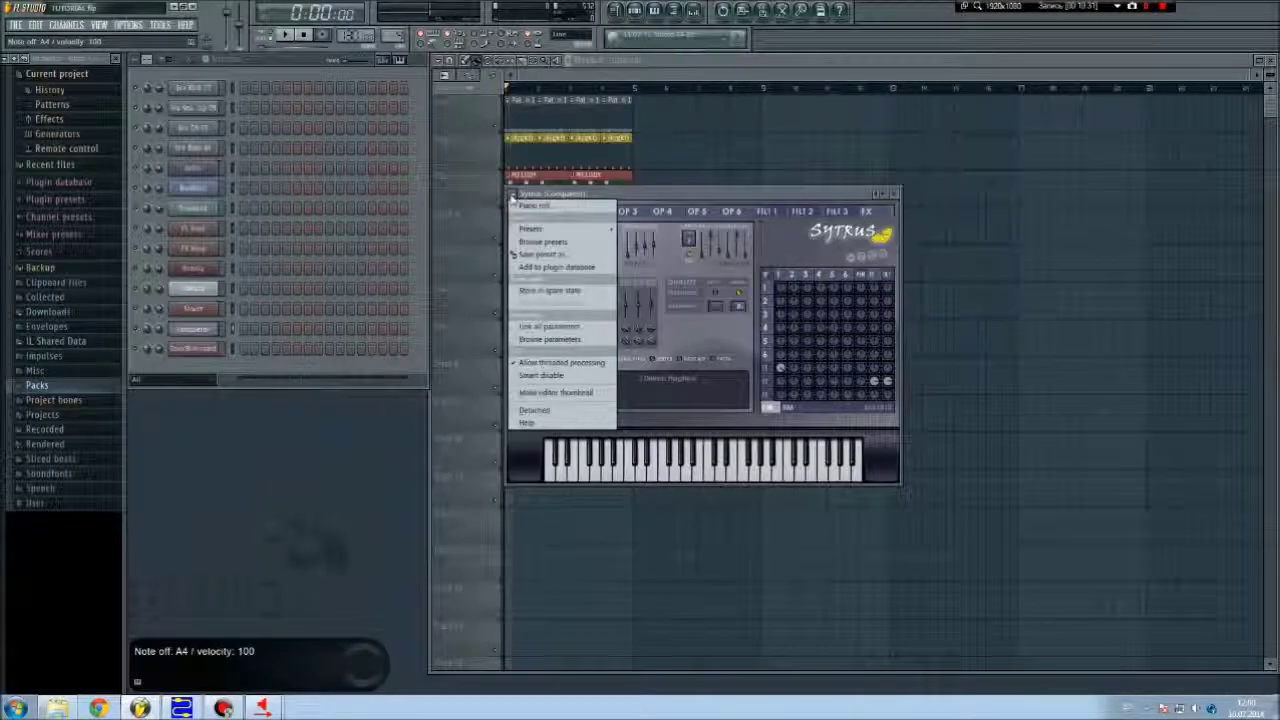
{"action": "mouse_move", "coordinate": [527, 232]}
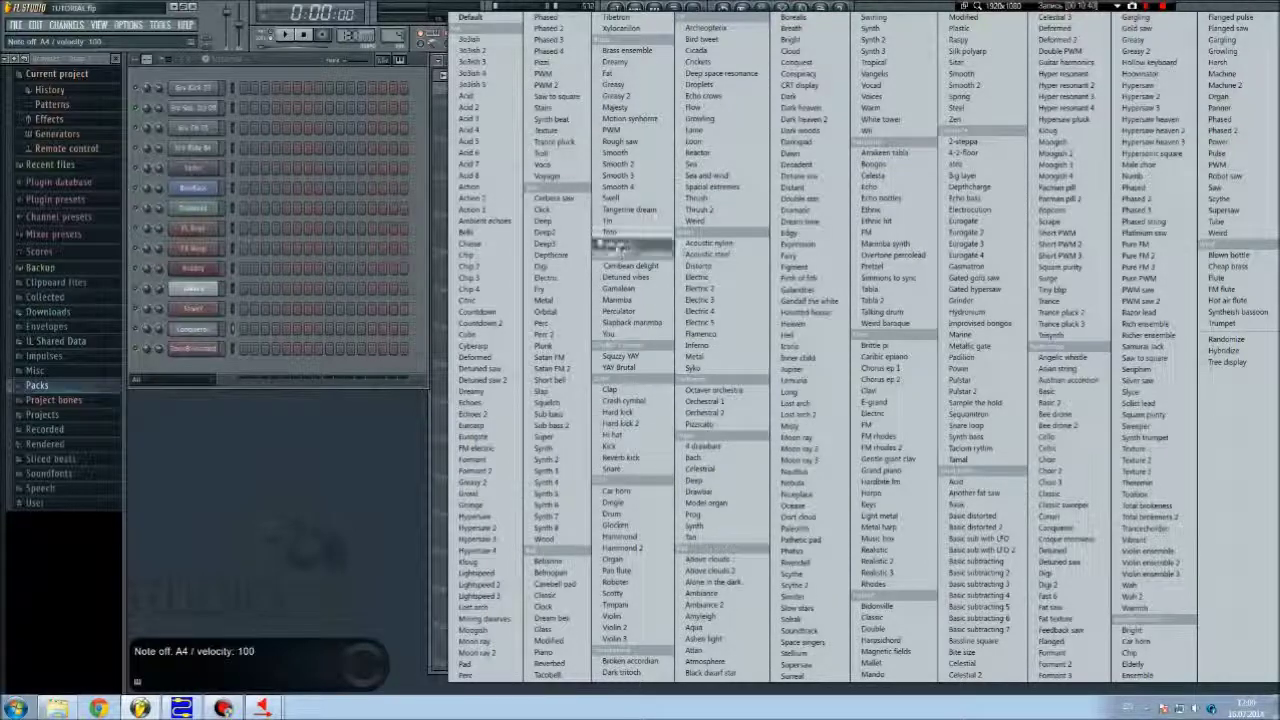
{"action": "left_click", "coordinate": [558, 200]}
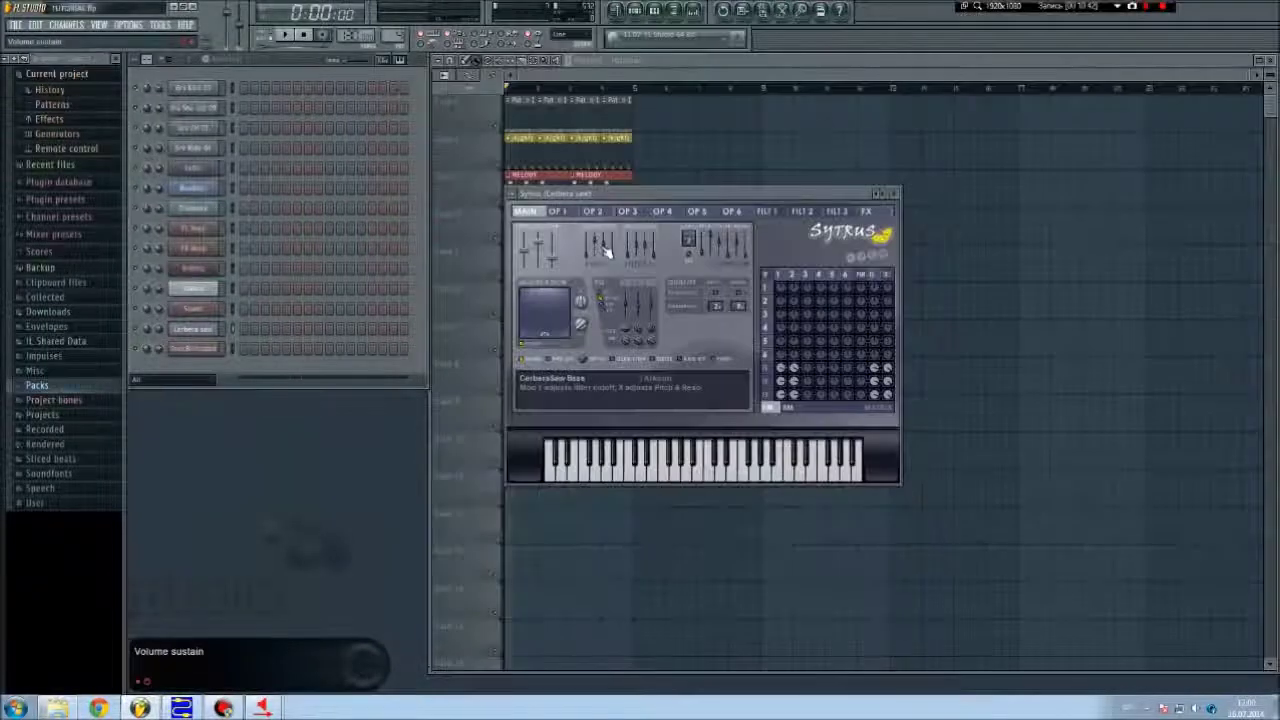
{"action": "left_click", "coordinate": [889, 198]}
{"action": "left_click", "coordinate": [889, 198]}
{"action": "left_click", "coordinate": [889, 198]}
{"action": "left_click", "coordinate": [889, 198]}
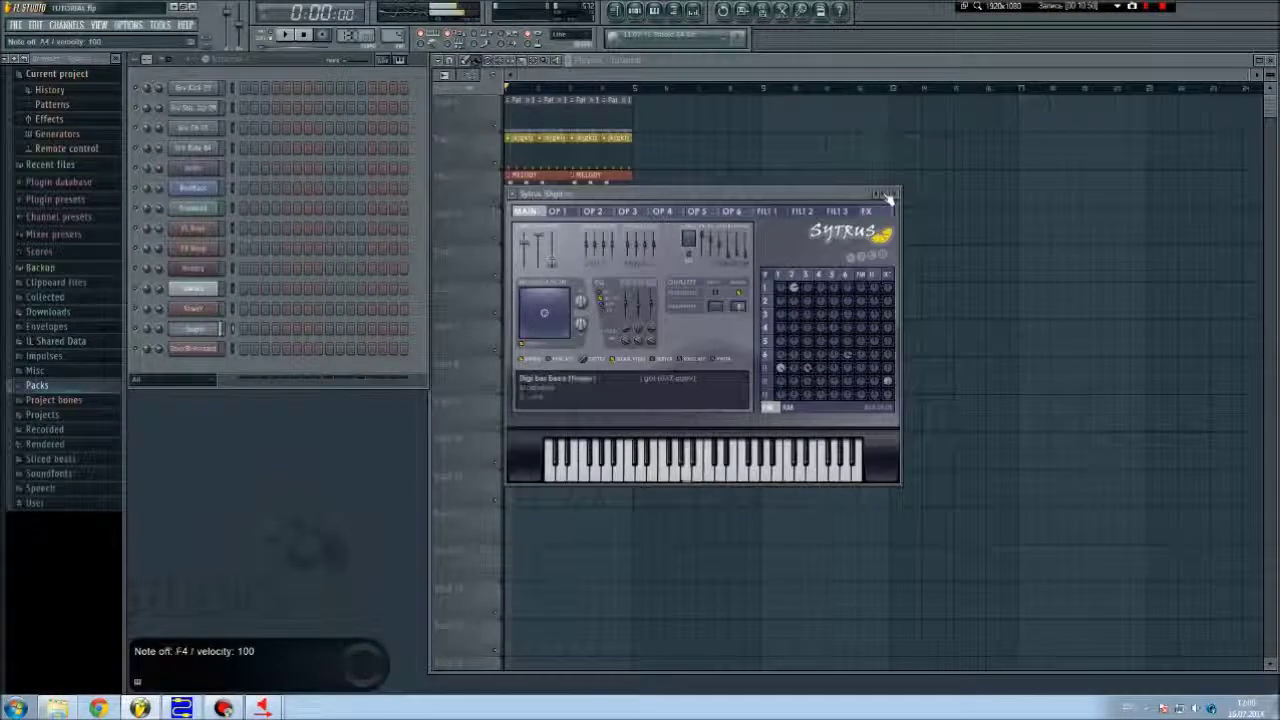
Step: Load the custom Squazzy YAY preset in Sytrus and sweep its X modulation while playing notes
{"action": "left_click", "coordinate": [515, 195]}
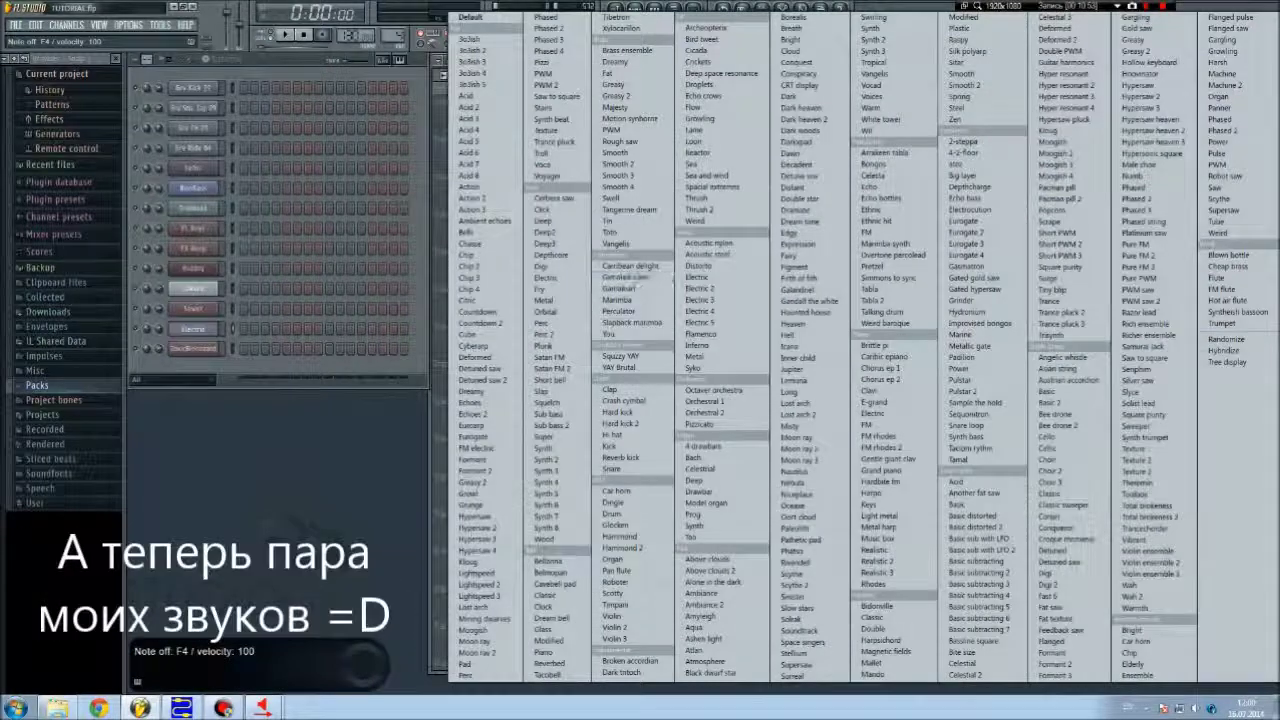
{"action": "left_click", "coordinate": [657, 322]}
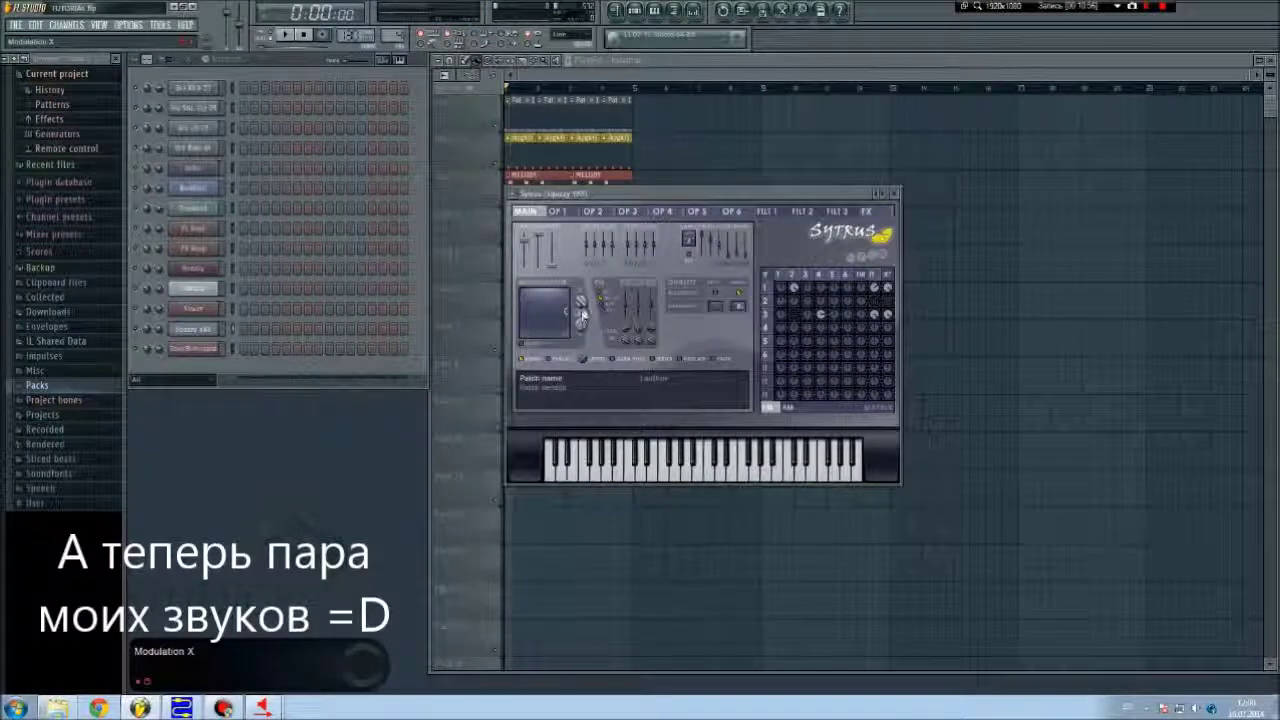
{"action": "key", "text": "q"}
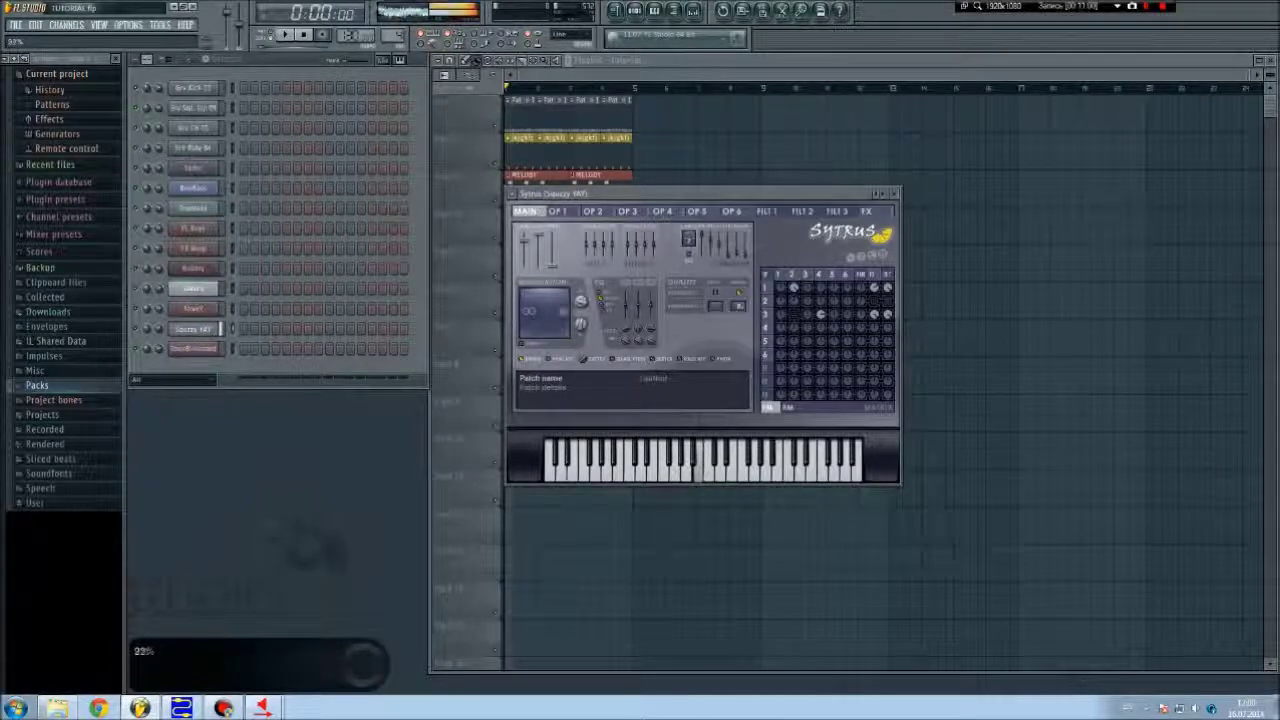
{"action": "left_click_drag", "start_coordinate": [580, 301], "coordinate": [580, 255]}
{"action": "left_click_drag", "start_coordinate": [580, 301], "coordinate": [580, 347]}
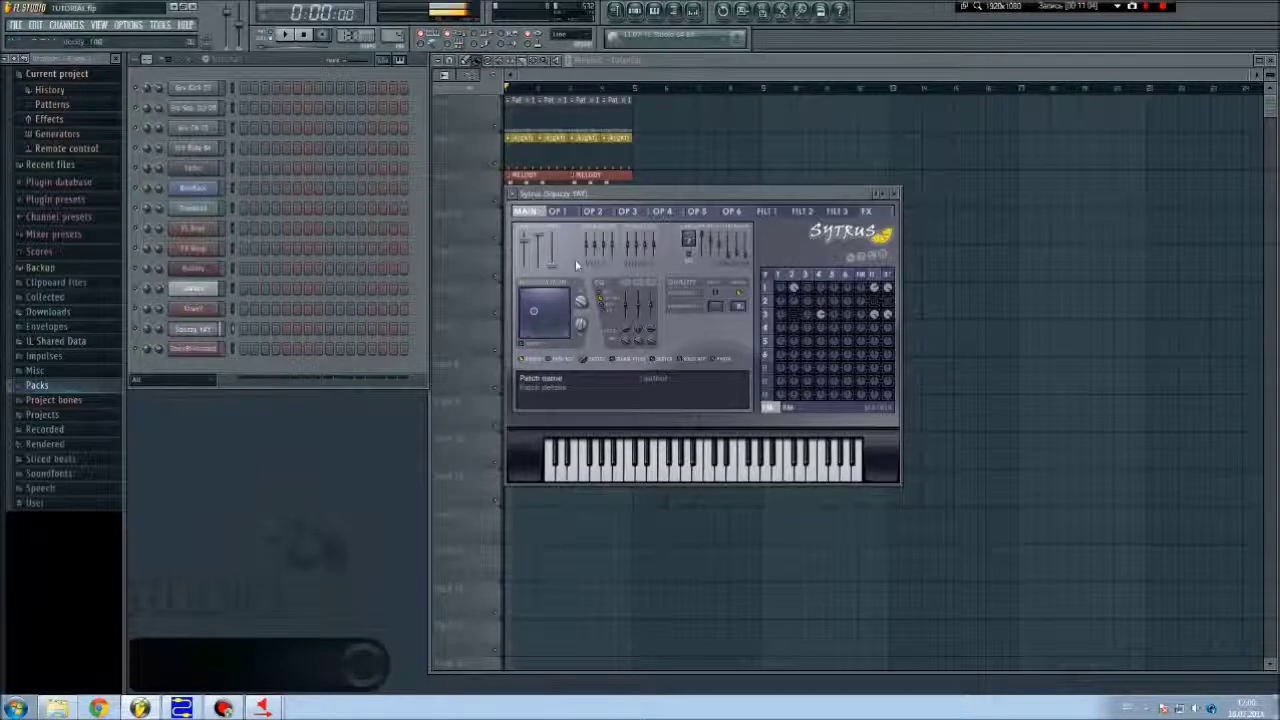
Step: Lower Sytrus's main volume and vary the Squazzy YAY sound's X/Y modulation while playing notes
{"action": "left_click_drag", "start_coordinate": [525, 240], "coordinate": [525, 252]}
{"action": "key", "text": "q"}
{"action": "left_click_drag", "start_coordinate": [580, 301], "coordinate": [580, 303]}
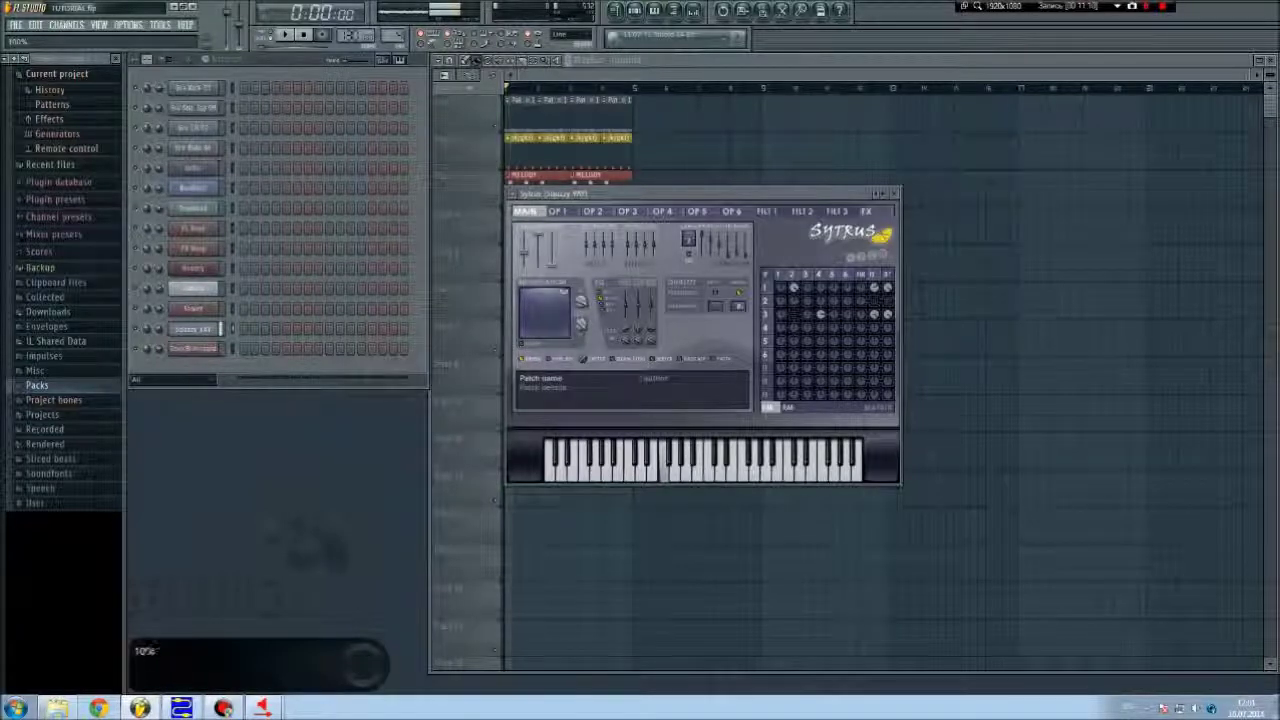
{"action": "left_click_drag", "start_coordinate": [537, 298], "coordinate": [535, 312]}
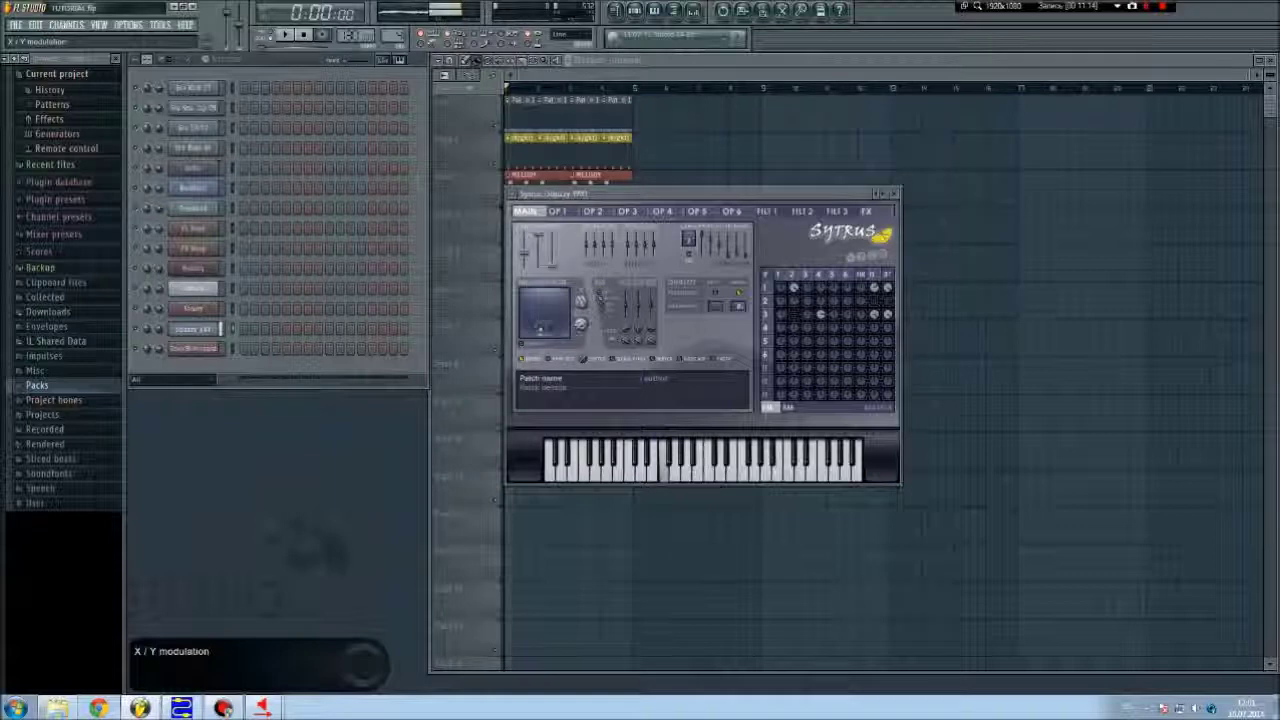
Step: Audition the YAY Brutal preset while varying its X/Y modulation, and close Sytrus
{"action": "left_click", "coordinate": [887, 201]}
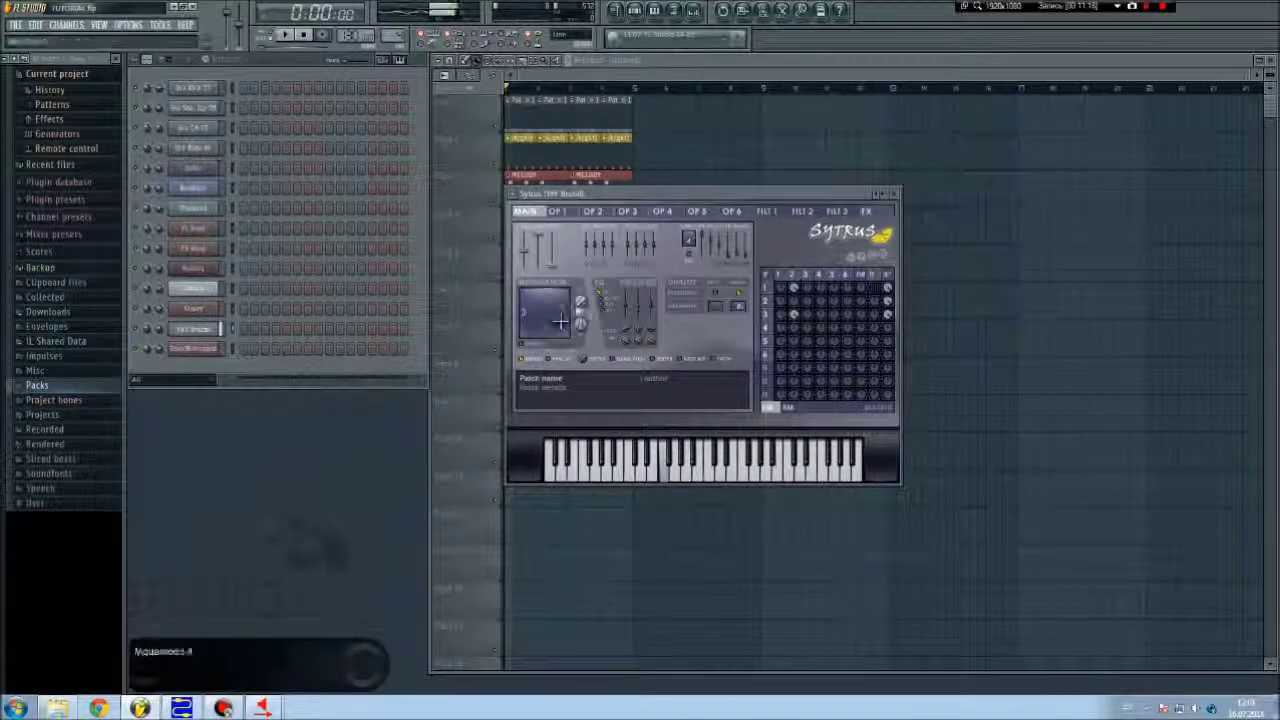
{"action": "mouse_move", "coordinate": [556, 311]}
{"action": "left_mouse_down"}
{"action": "mouse_move", "coordinate": [523, 311]}
{"action": "mouse_move", "coordinate": [566, 312]}
{"action": "left_mouse_up"}
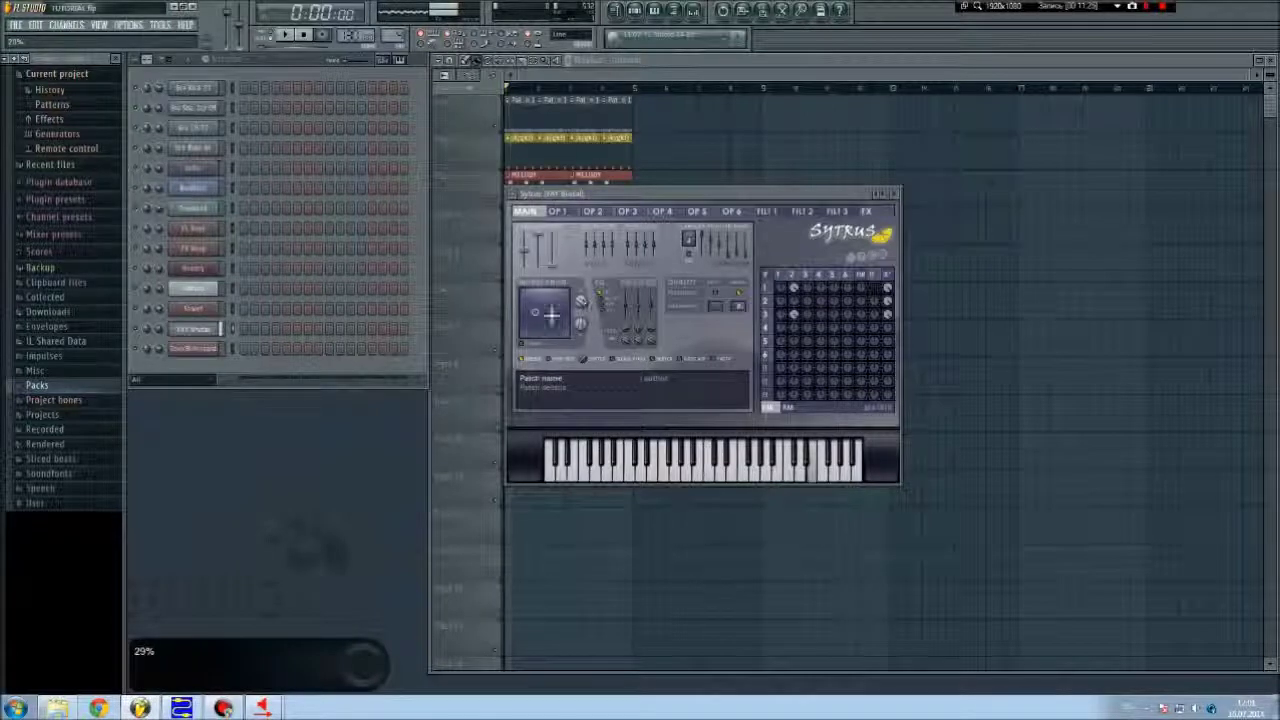
{"action": "key", "text": "n"}
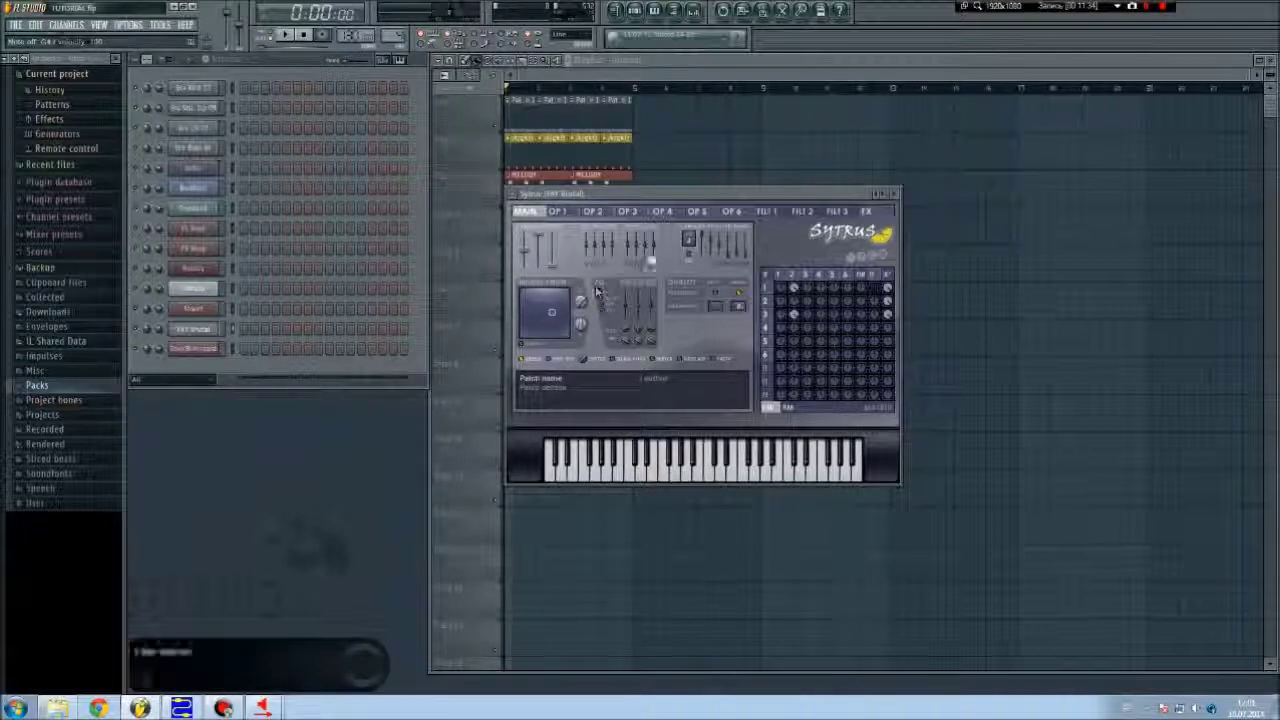
{"action": "left_click", "coordinate": [897, 196]}
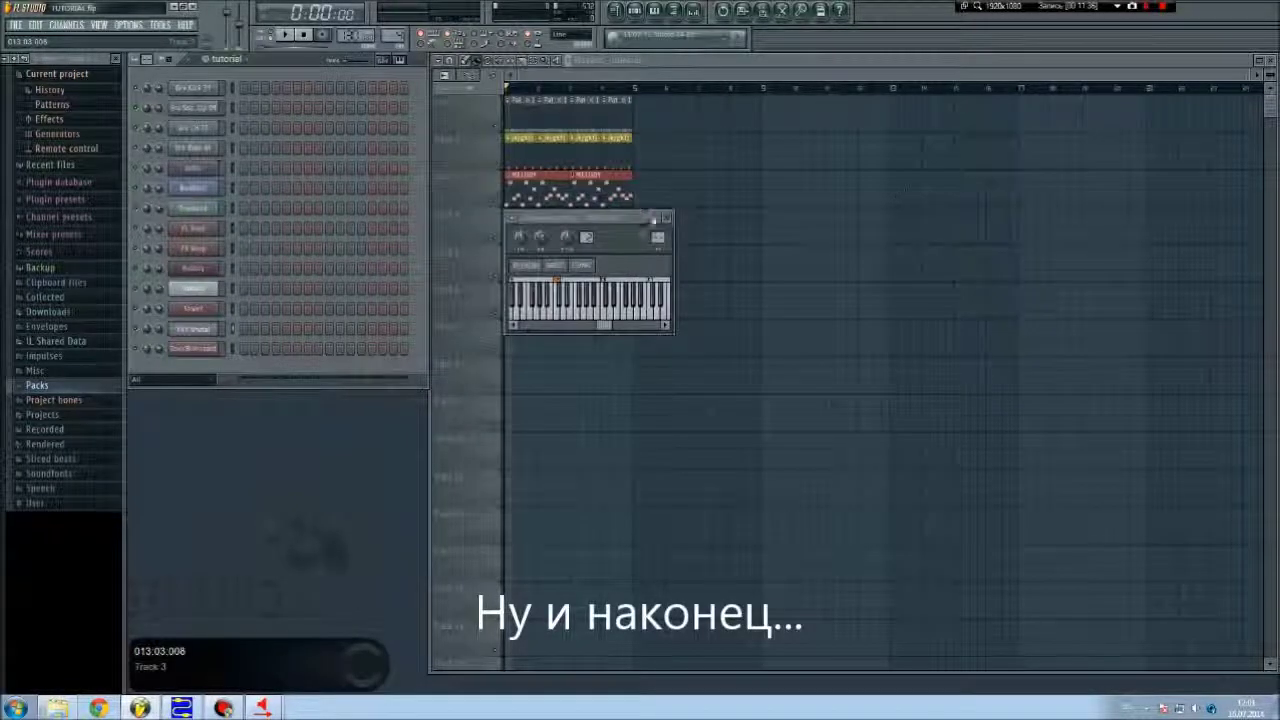
Step: Open Toxic Biohazard, centre its window in view, and audition the 2SEQ Turn Off ToTc preset
{"action": "left_click", "coordinate": [193, 348]}
{"action": "left_click_drag", "start_coordinate": [419, 180], "coordinate": [494, 161]}
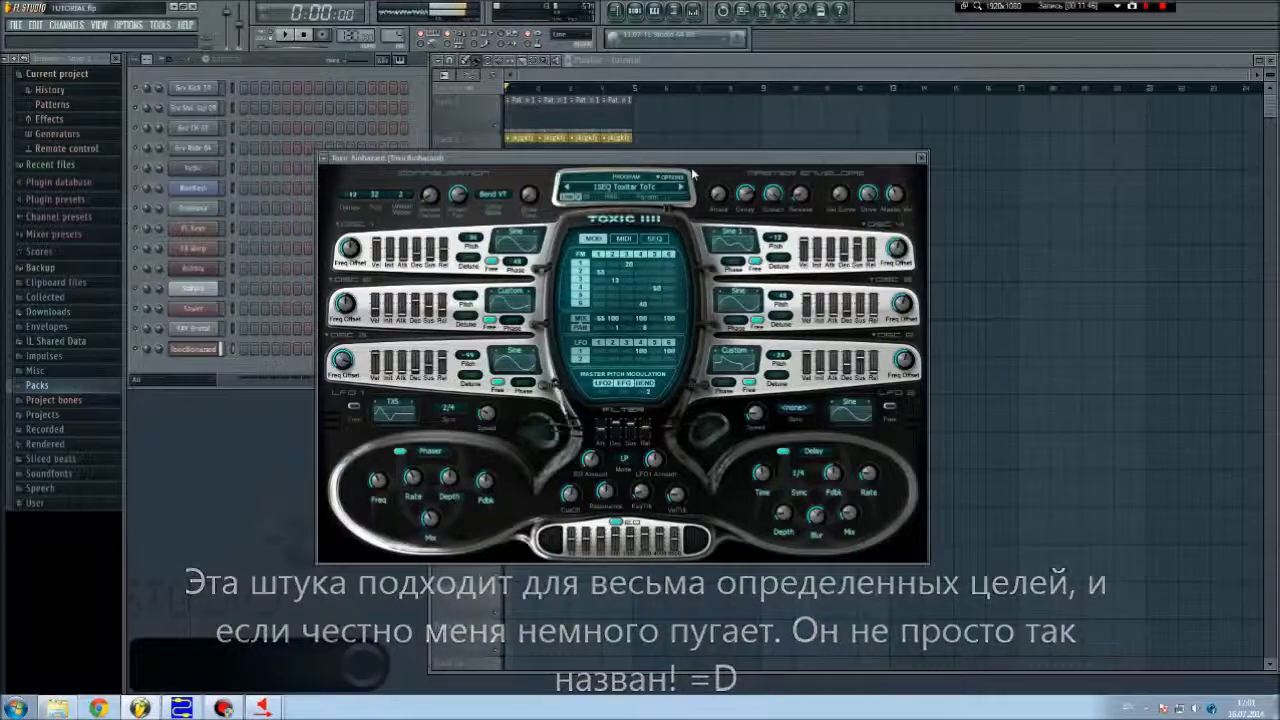
{"action": "left_click", "coordinate": [681, 193]}
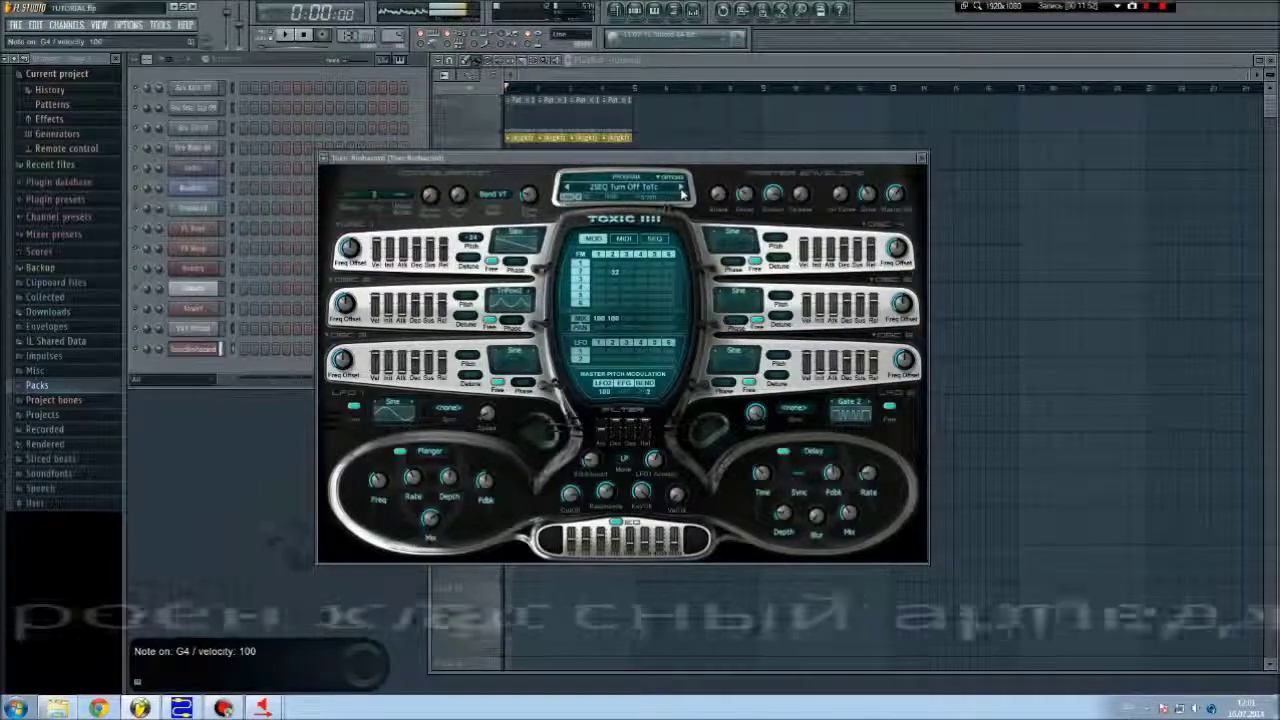
Step: Audition the 3SEQ Volume Pedal II and 4SEQ Space Balls presets in Toxic Biohazard, and open its preset library
{"action": "left_click", "coordinate": [681, 190]}
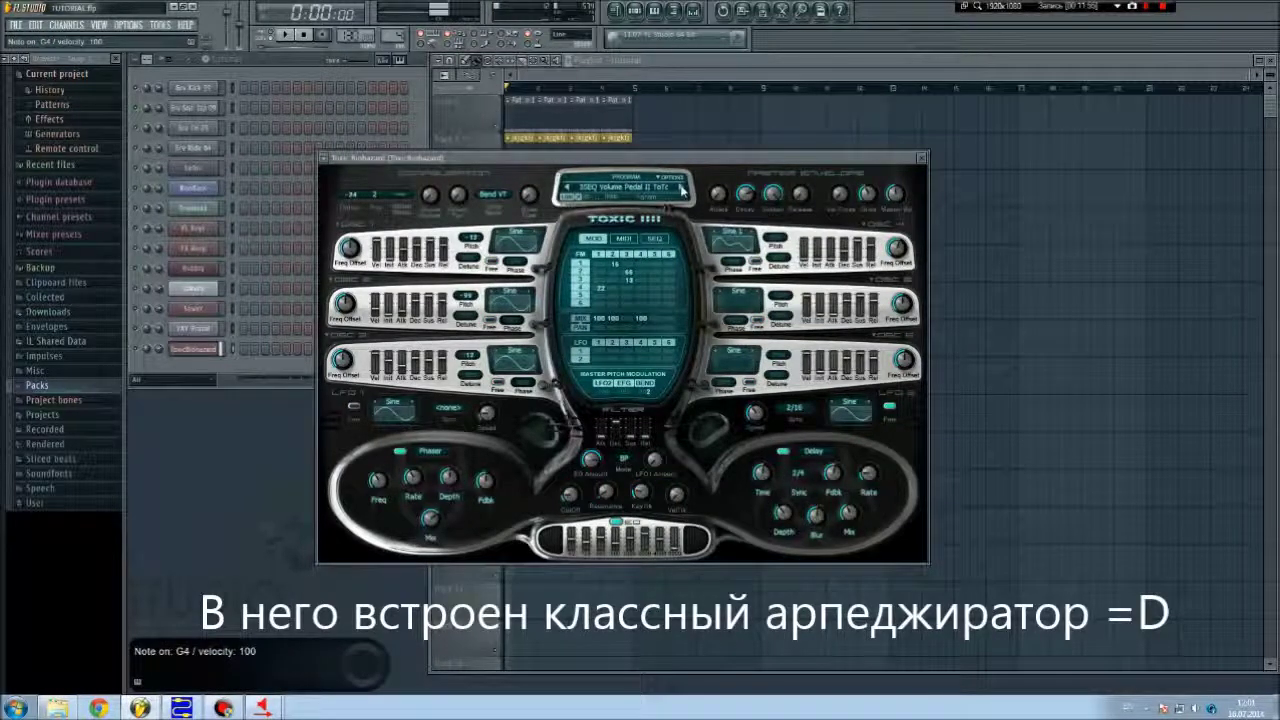
{"action": "left_click", "coordinate": [681, 190]}
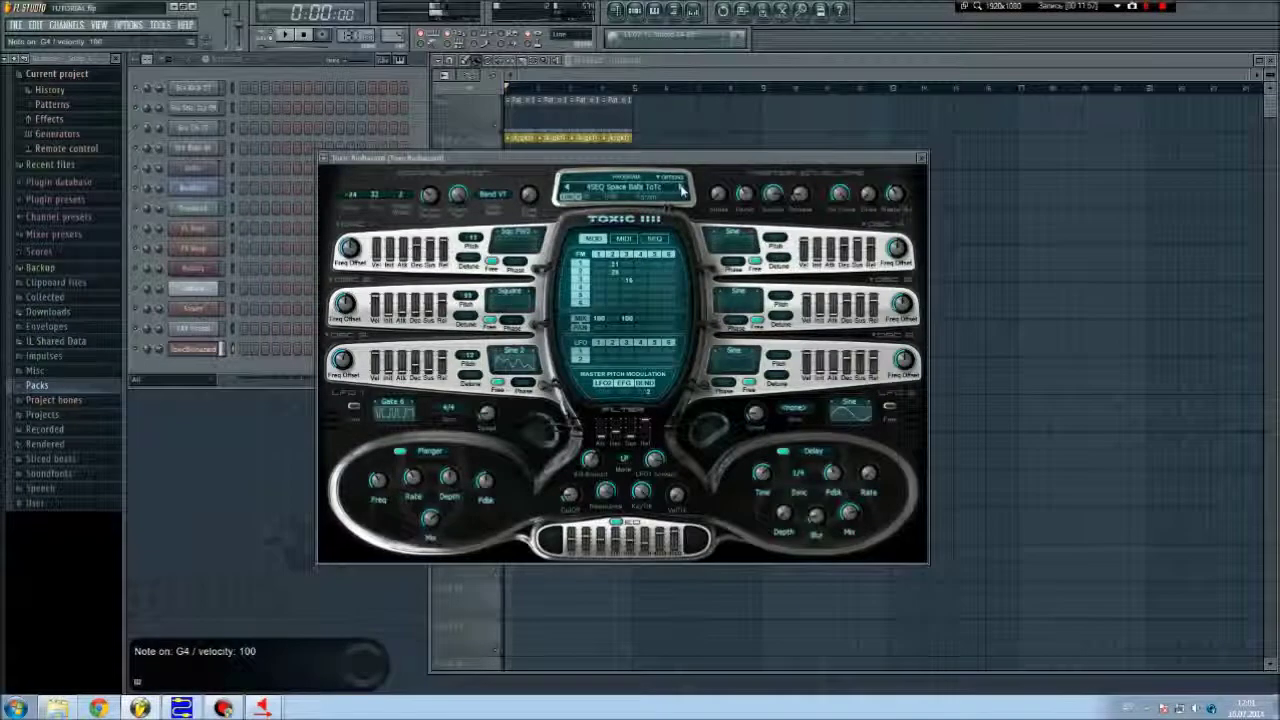
{"action": "left_click", "coordinate": [648, 194]}
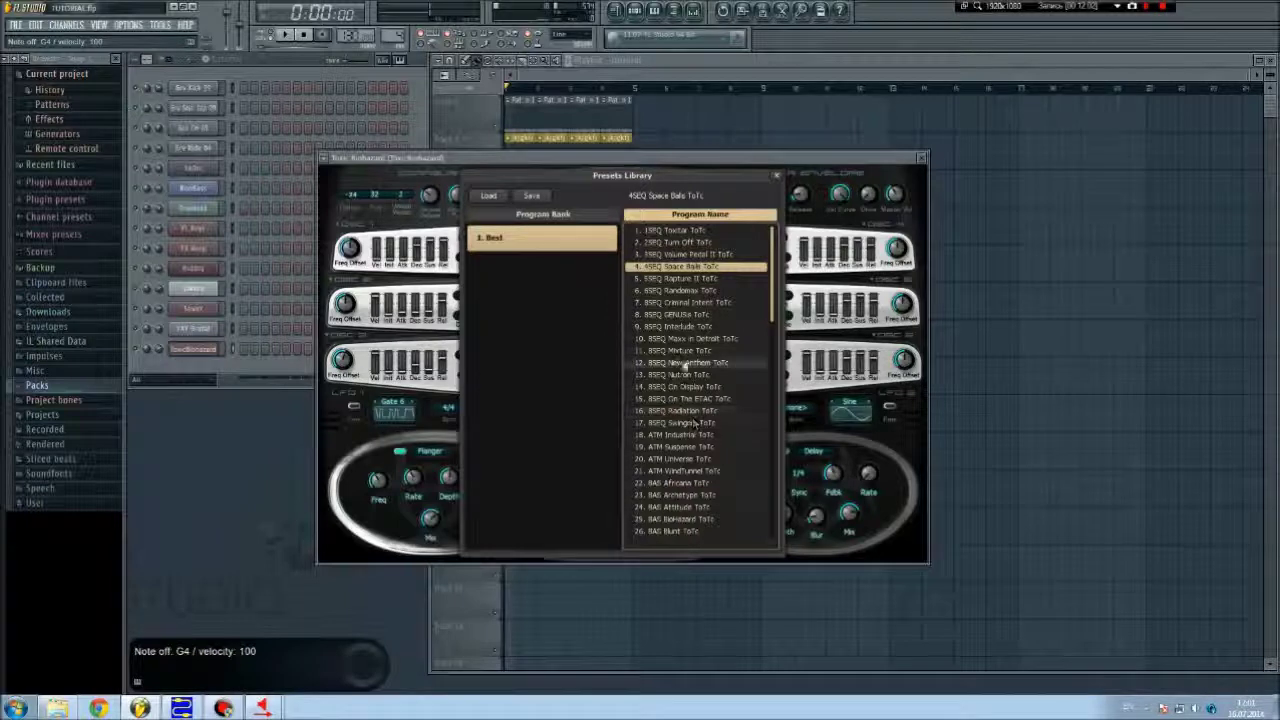
Step: Audition the ATM Suspense, ATM Universe and ATM WindTunnel presets from the Toxic Biohazard library
{"action": "scroll", "coordinate": [773, 306], "scroll_direction": "down", "scroll_amount": 2}
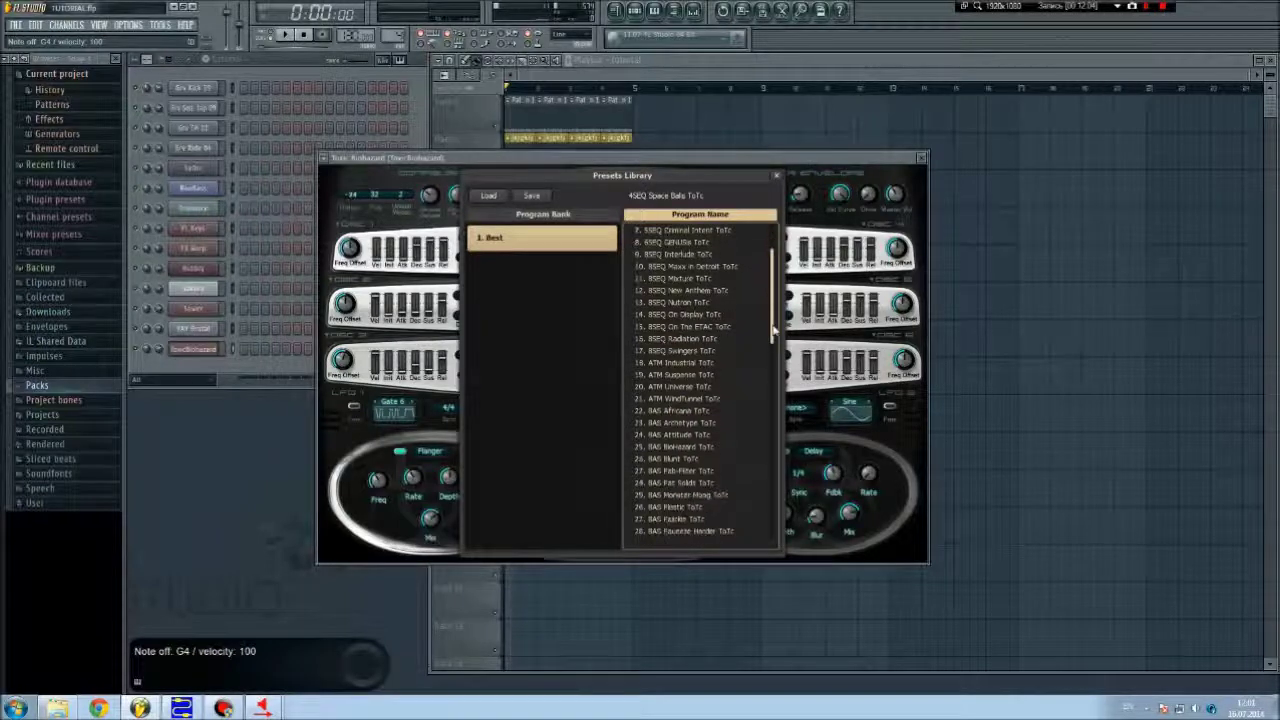
{"action": "left_click", "coordinate": [696, 374]}
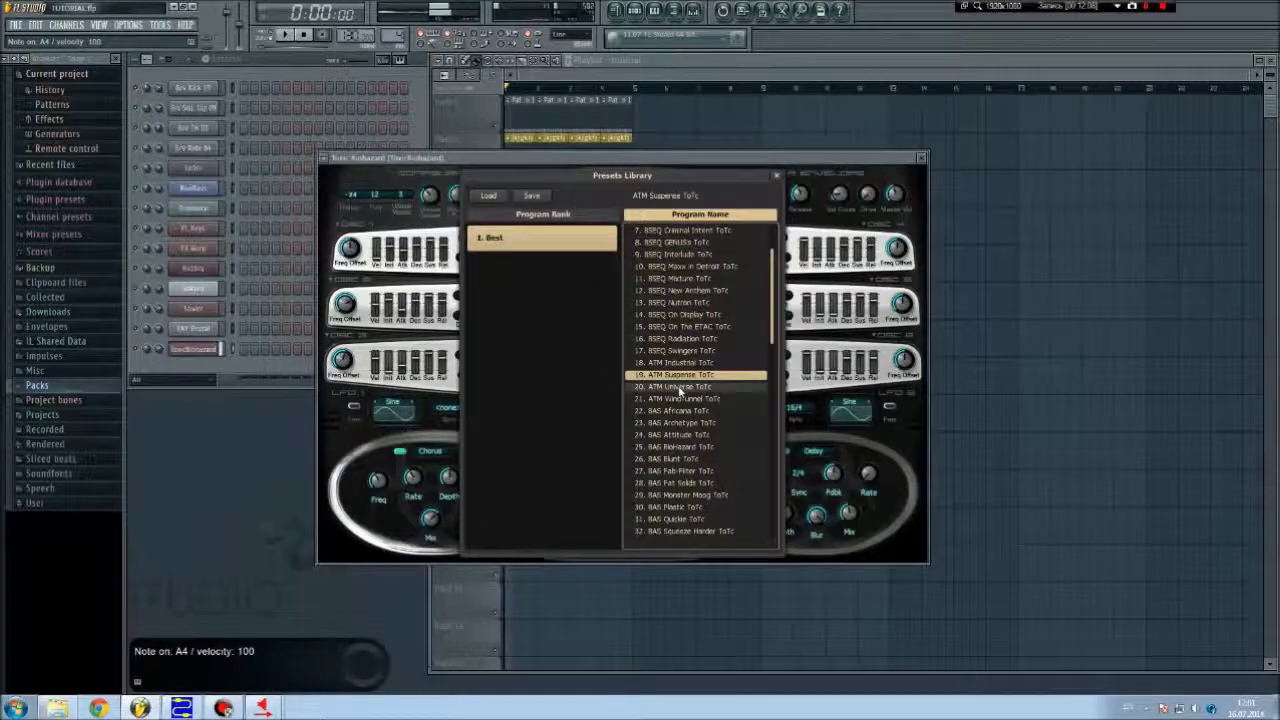
{"action": "left_click", "coordinate": [680, 386]}
{"action": "scroll", "coordinate": [772, 360], "scroll_direction": "down", "scroll_amount": 2}
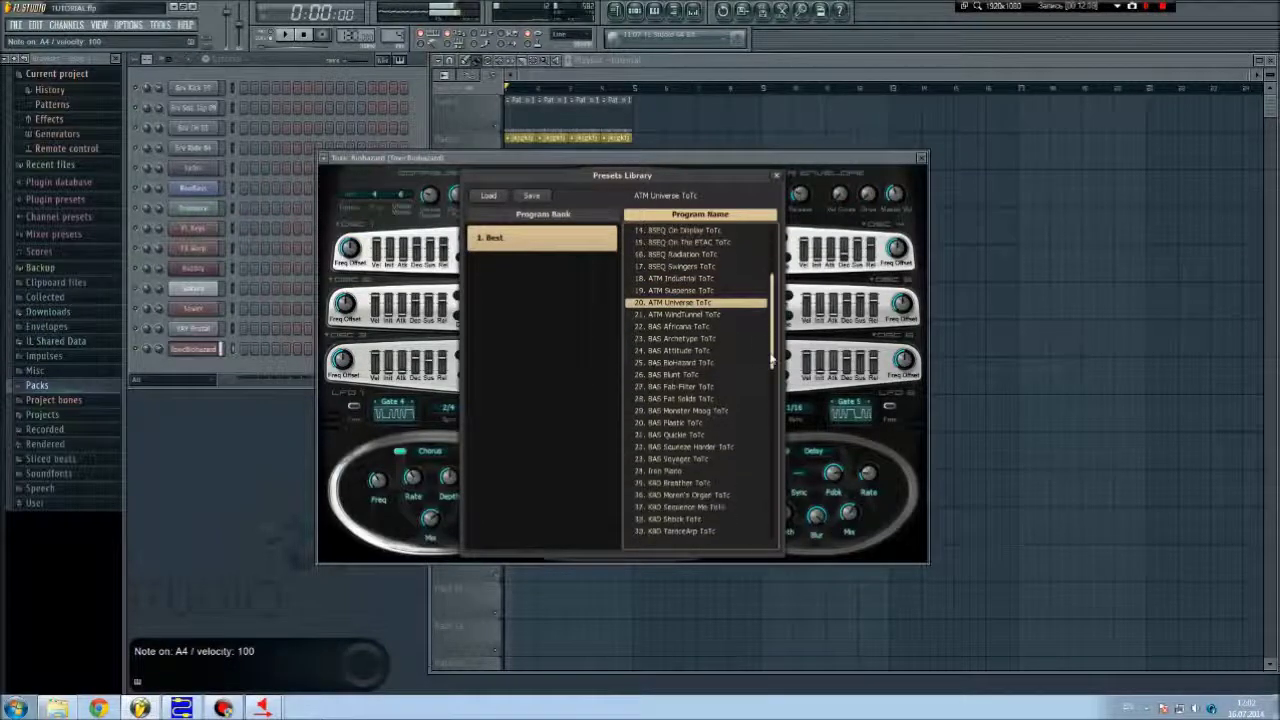
{"action": "left_click", "coordinate": [660, 315]}
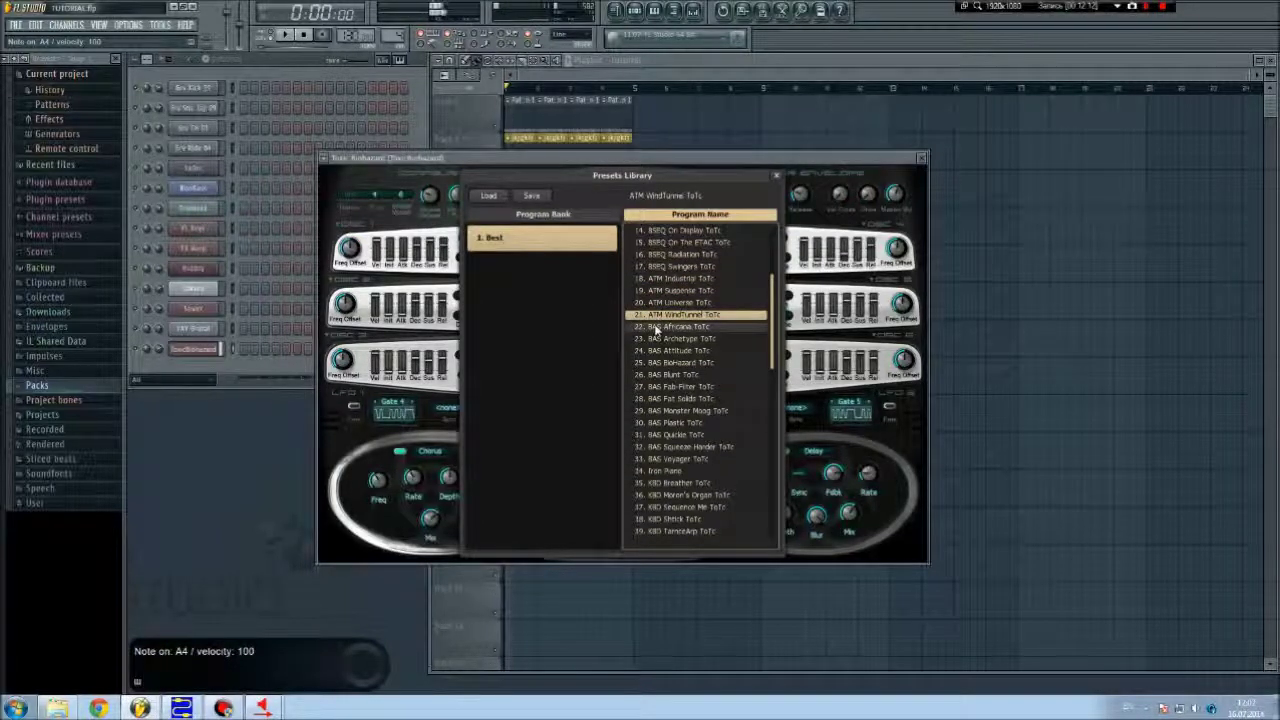
Step: Audition the BAS presets in the library one after another, from BAS Africana down to BAS Squeeze Harder
{"action": "left_click", "coordinate": [656, 327]}
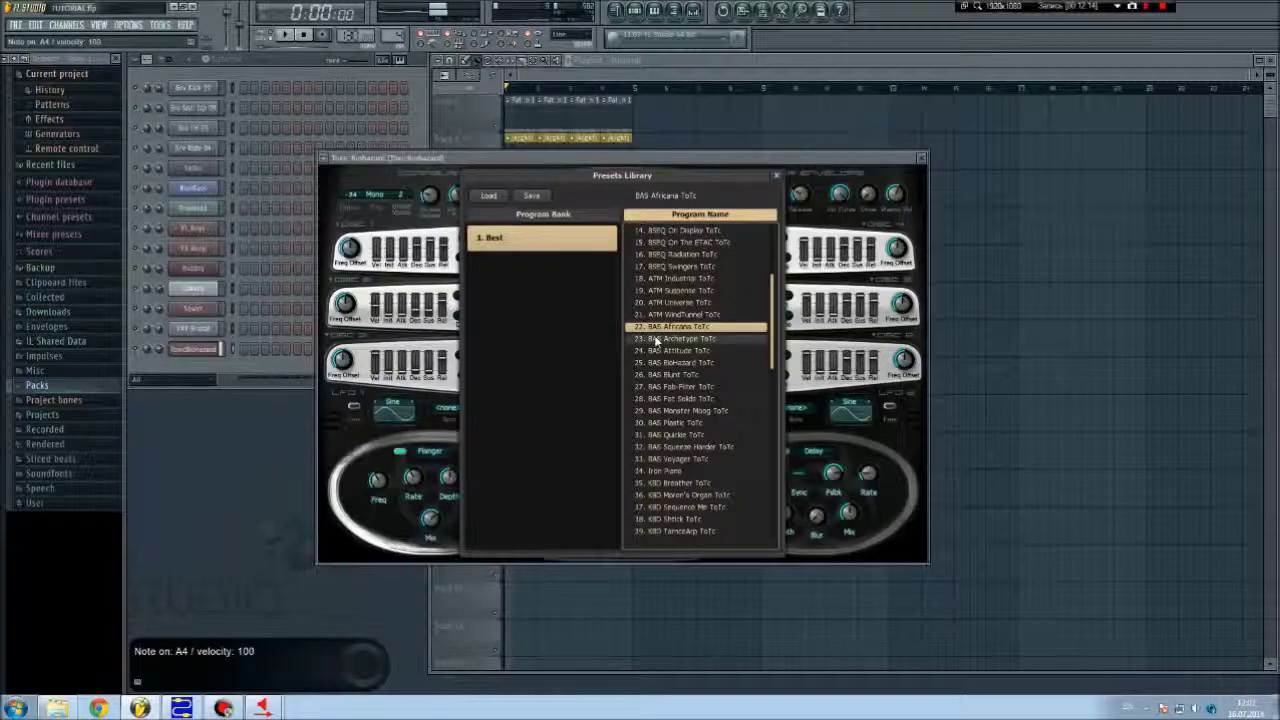
{"action": "left_click", "coordinate": [663, 340]}
{"action": "left_click", "coordinate": [676, 351]}
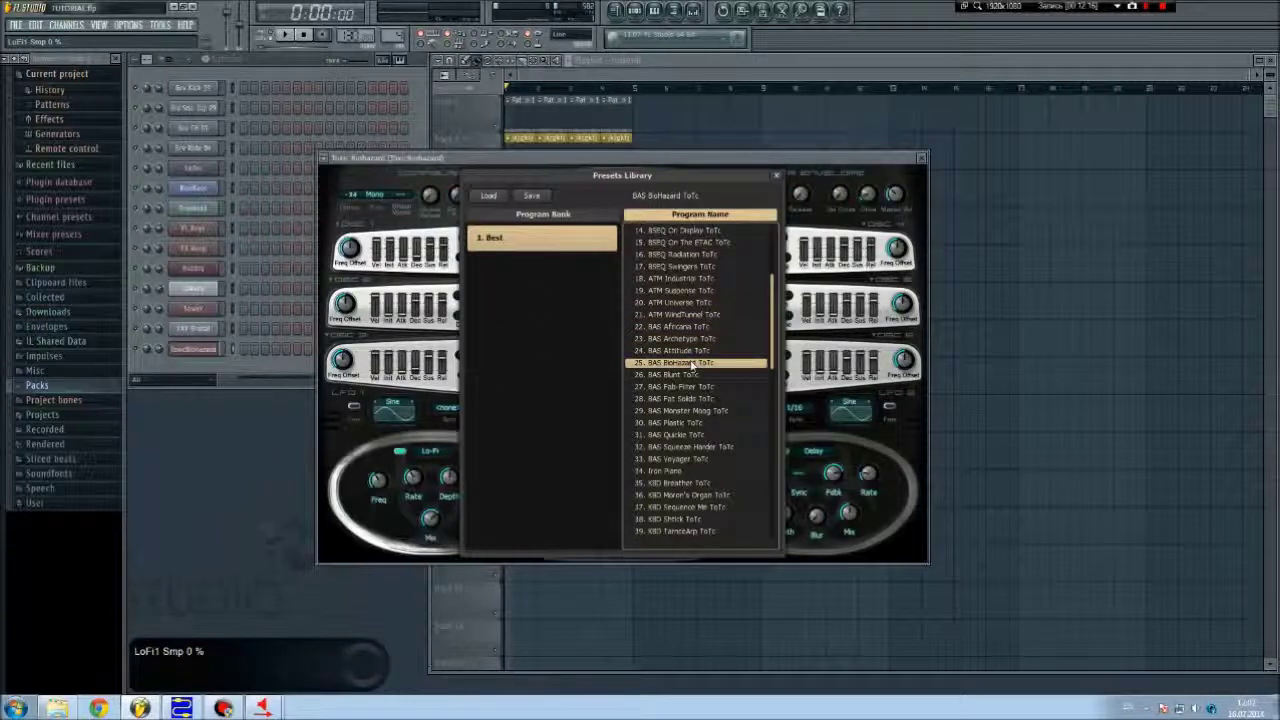
{"action": "left_click", "coordinate": [679, 375]}
{"action": "left_click", "coordinate": [679, 387]}
{"action": "left_click", "coordinate": [678, 399]}
{"action": "left_click", "coordinate": [677, 411]}
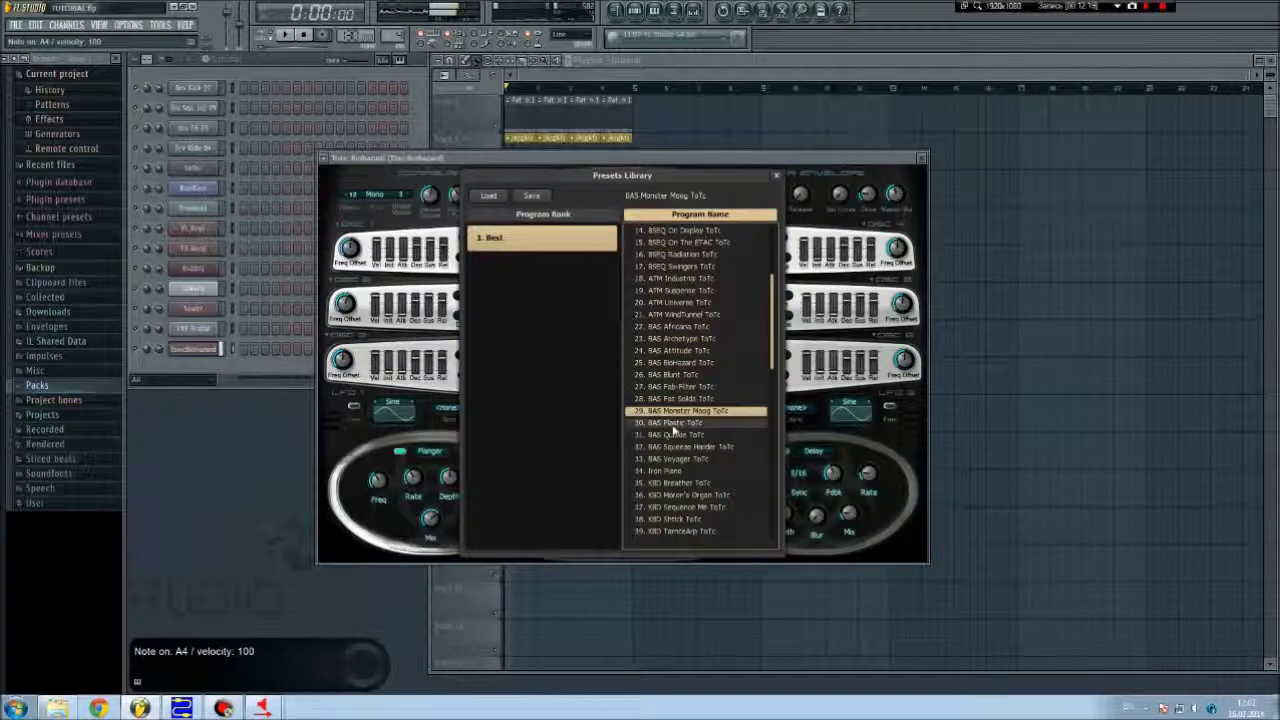
{"action": "left_click", "coordinate": [676, 423]}
{"action": "left_click", "coordinate": [674, 435]}
{"action": "left_click", "coordinate": [676, 447]}
Step: Audition the KBD Breather, KBD Shtick and KBD TarnceArp presets from the library
{"action": "left_click_drag", "start_coordinate": [772, 372], "coordinate": [768, 418]}
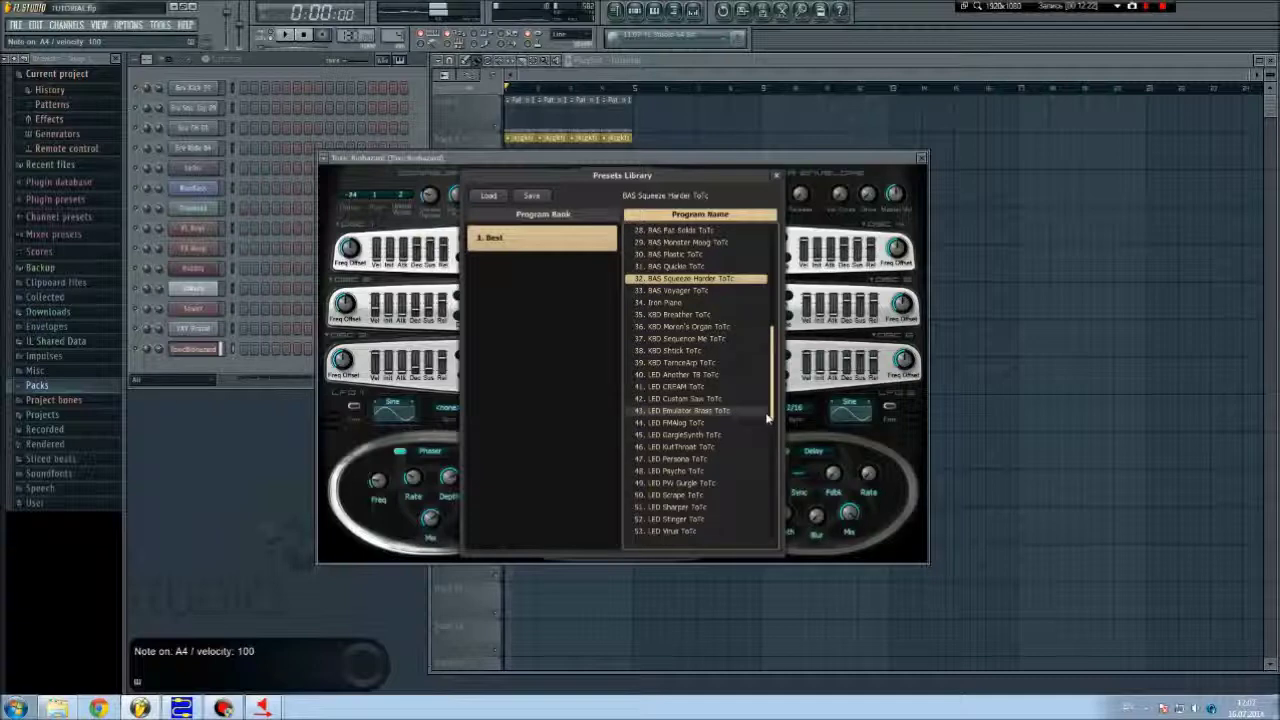
{"action": "left_click", "coordinate": [677, 314]}
{"action": "left_click", "coordinate": [676, 350]}
{"action": "left_click", "coordinate": [674, 363]}
Step: Audition the LED presets one by one, from LED Another TB down to LED KutThroat
{"action": "left_click", "coordinate": [674, 375]}
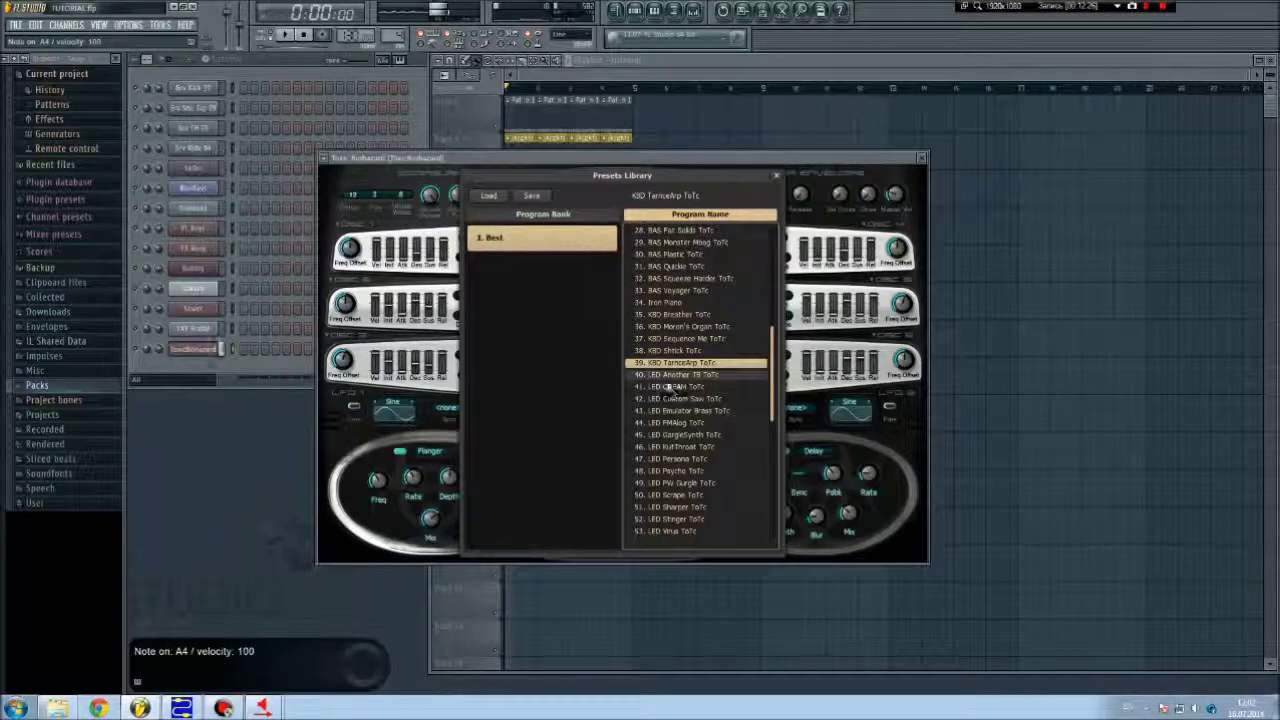
{"action": "left_click", "coordinate": [672, 387]}
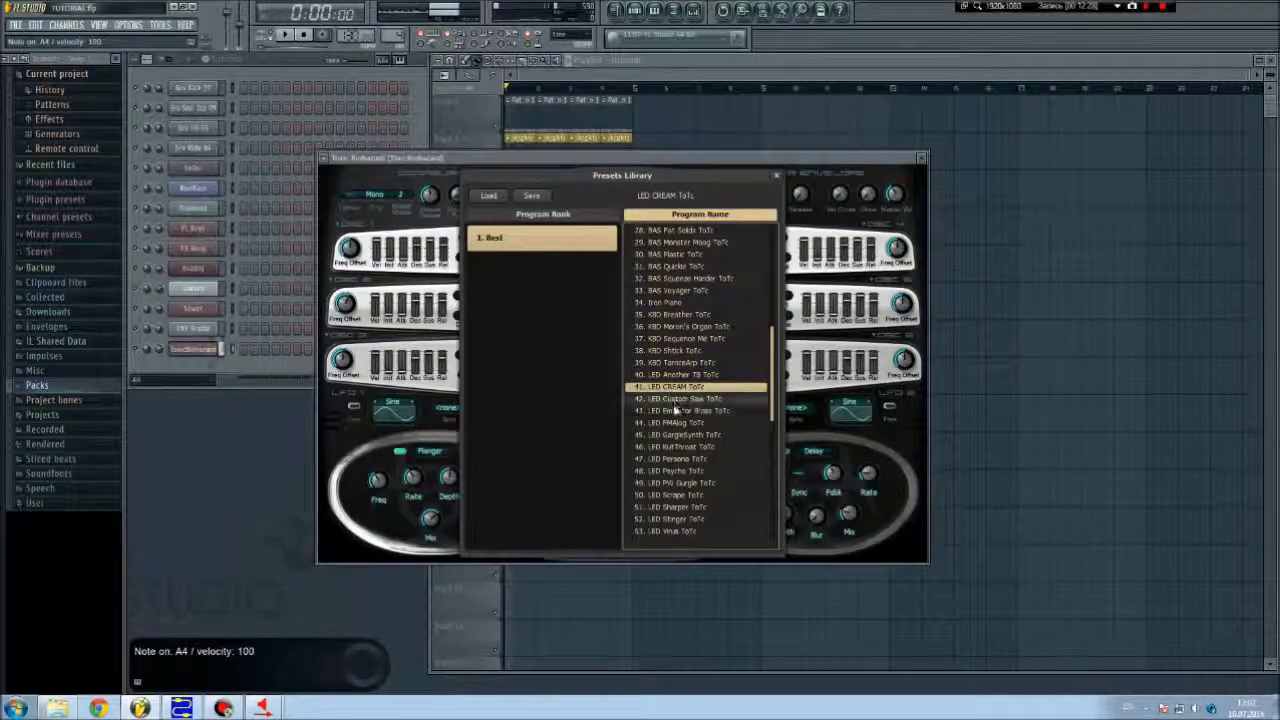
{"action": "left_click", "coordinate": [675, 399]}
{"action": "left_click", "coordinate": [674, 412]}
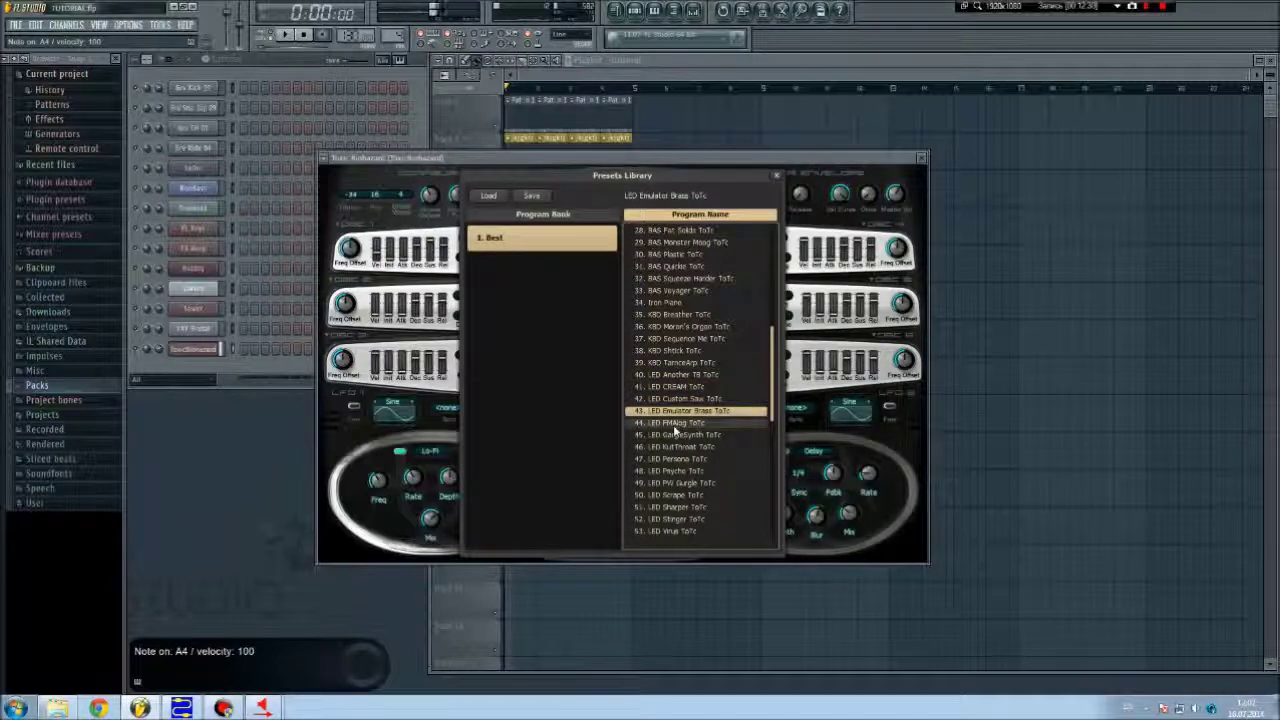
{"action": "left_click", "coordinate": [673, 423]}
{"action": "left_click", "coordinate": [675, 435]}
{"action": "left_click", "coordinate": [676, 447]}
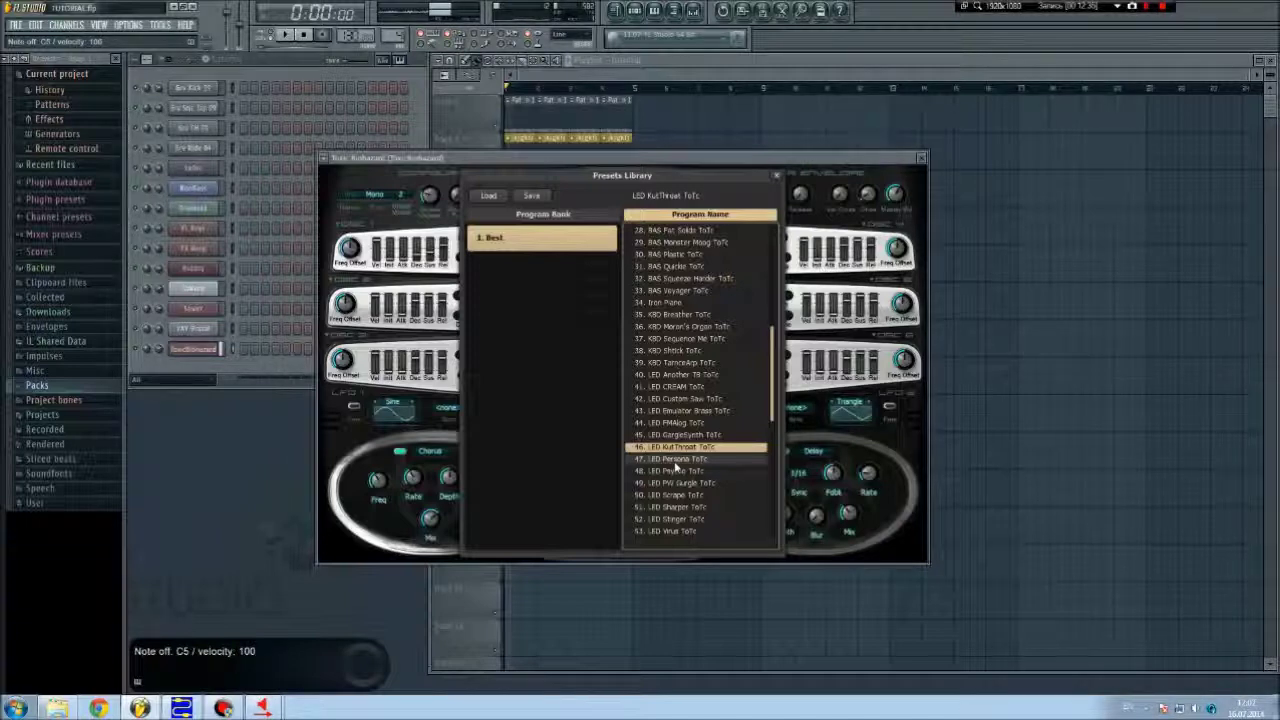
Step: Load the LED Psycho preset, close the preset library, and play notes with the sound
{"action": "left_click", "coordinate": [671, 471]}
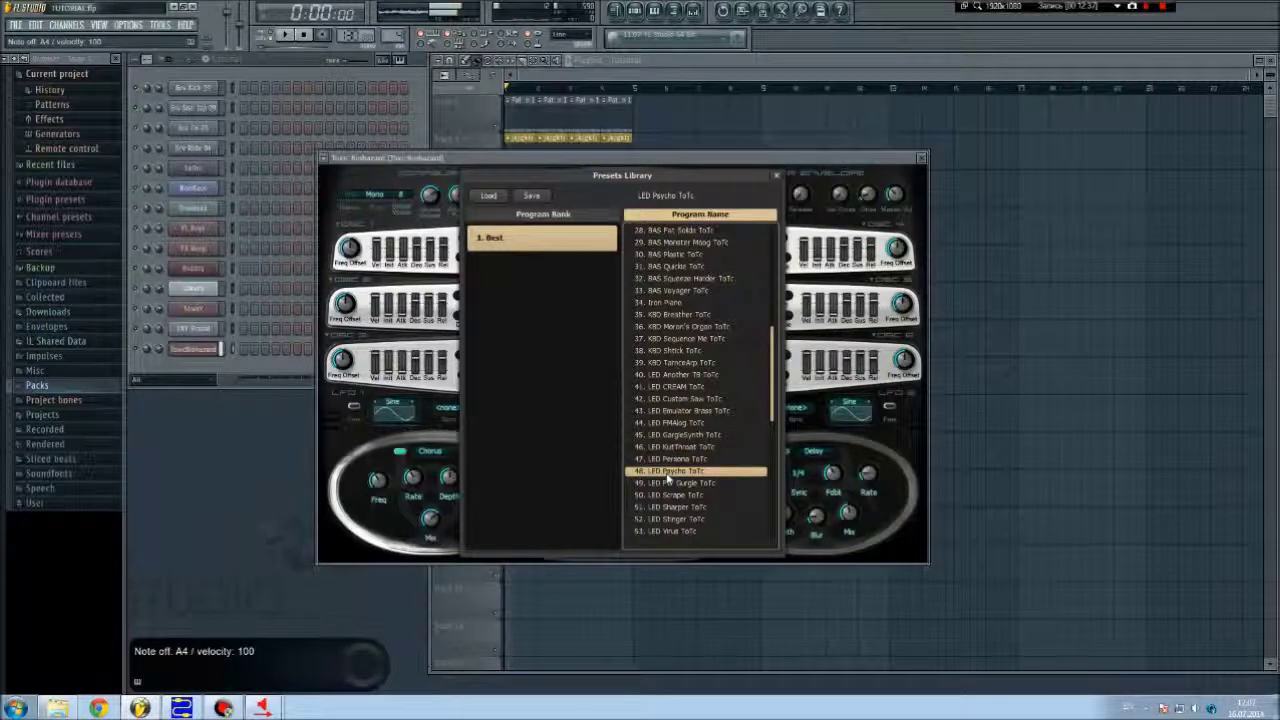
{"action": "left_click", "coordinate": [776, 176]}
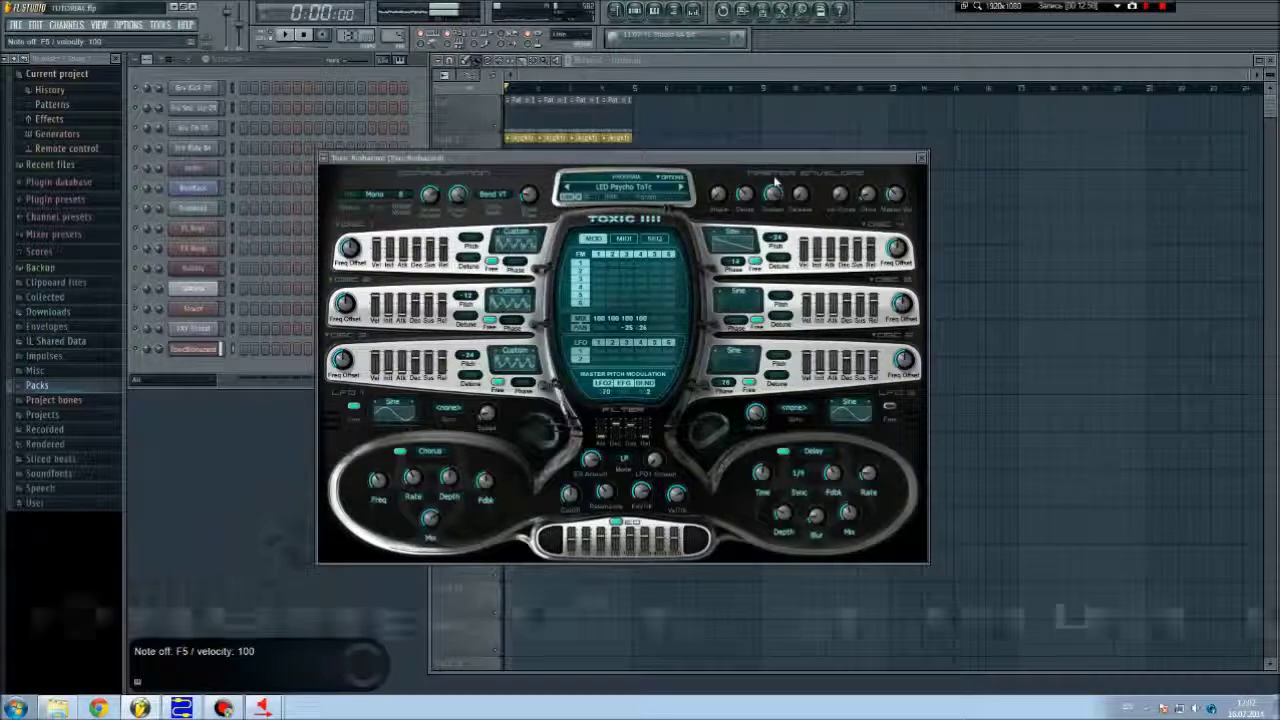
{"action": "key", "text": "b"}
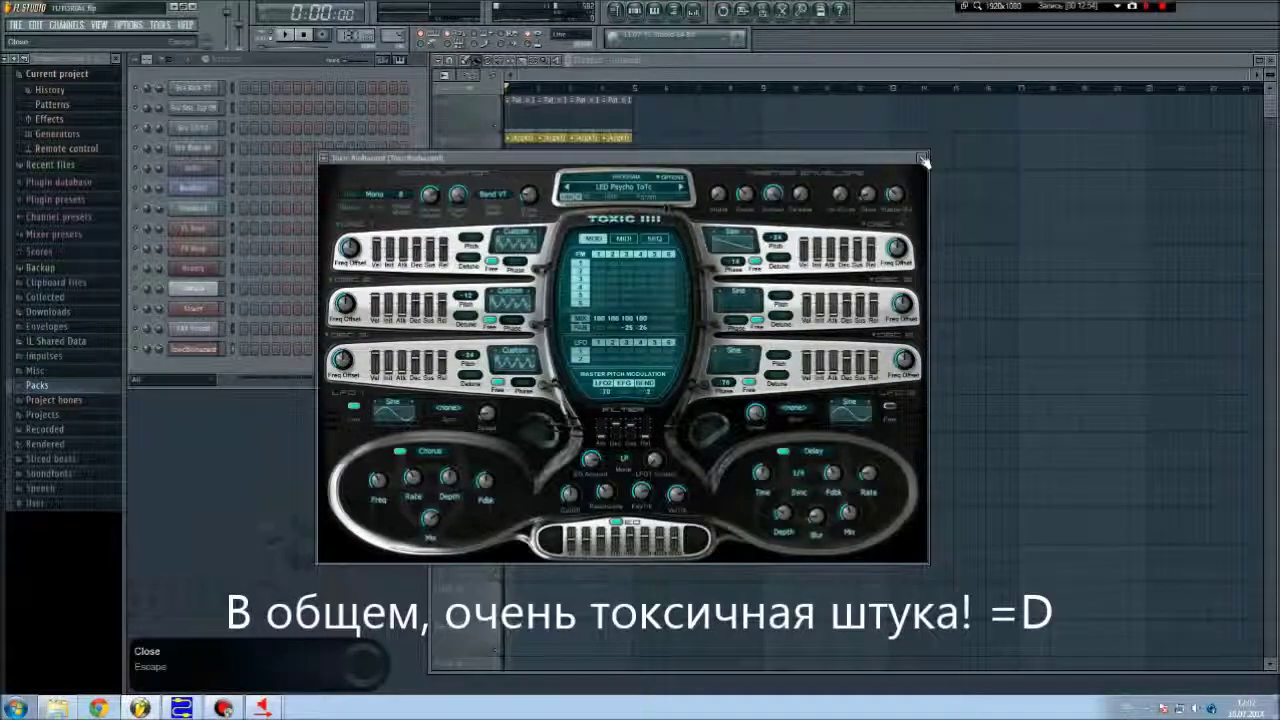
Step: Open the 3x Osc and BooBass channel settings and move the settings window over the channel rack's lower edge
{"action": "left_click", "coordinate": [194, 168]}
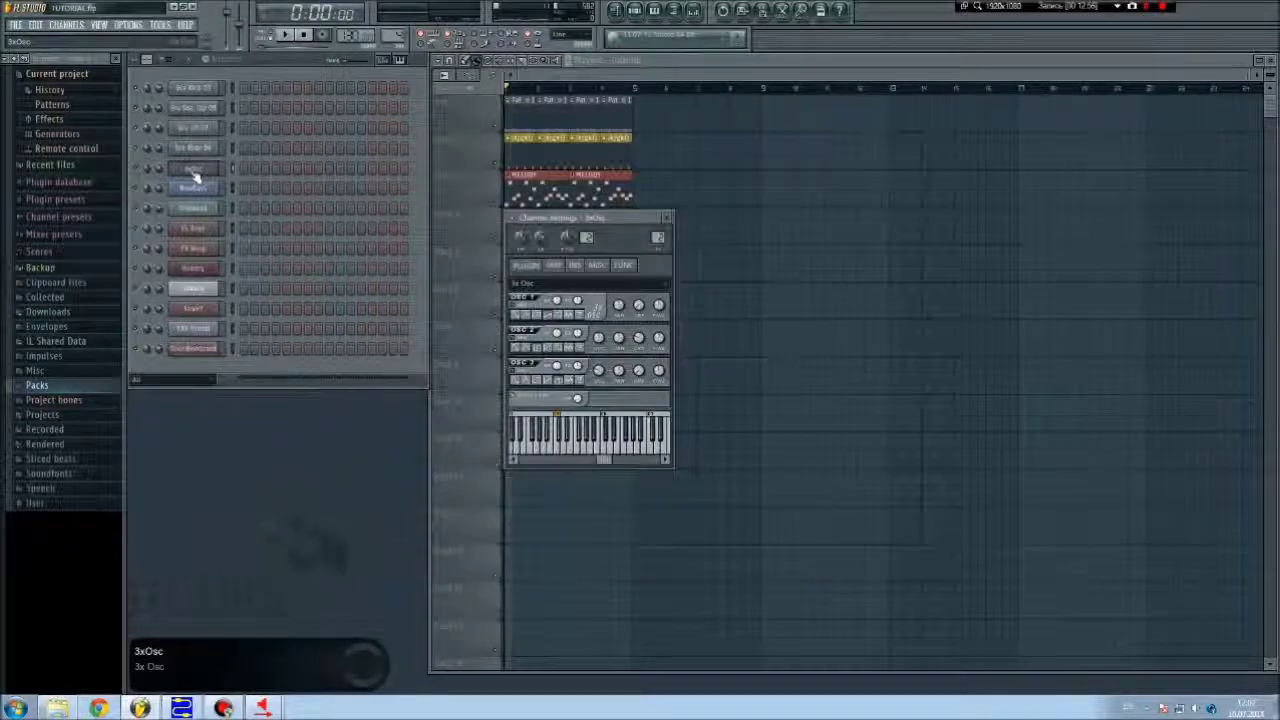
{"action": "left_click", "coordinate": [194, 190]}
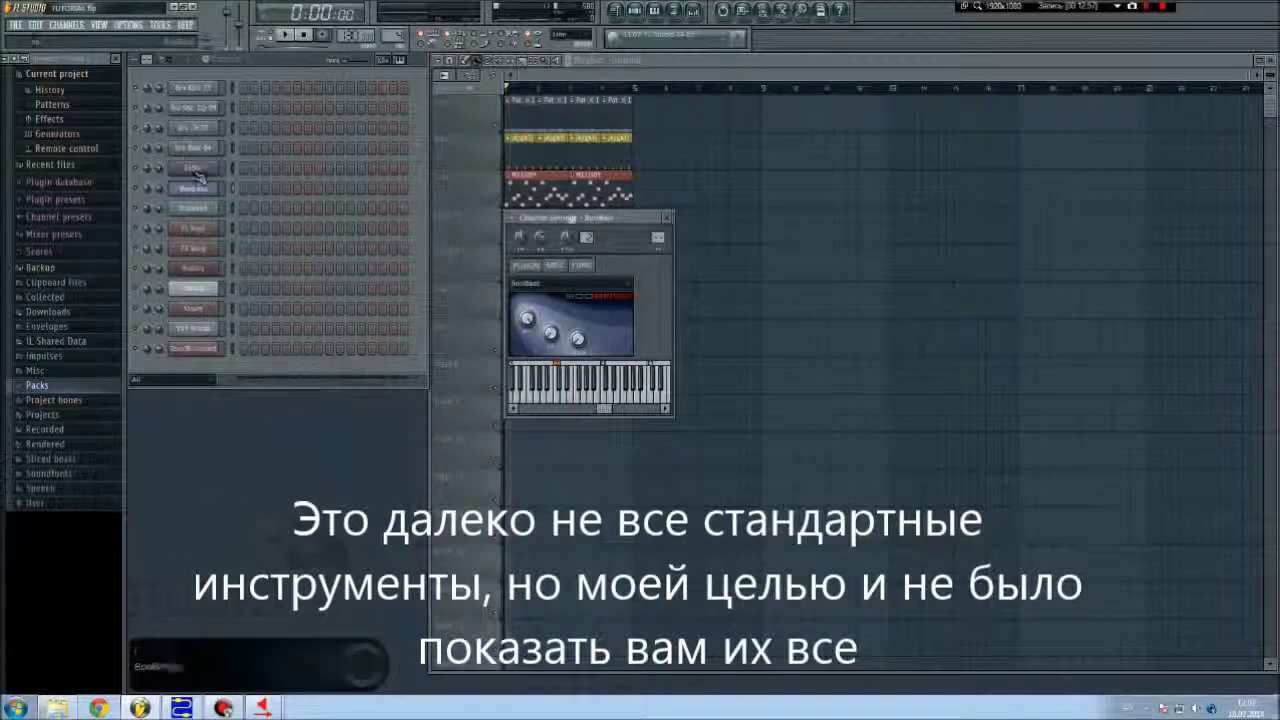
{"action": "left_click_drag", "start_coordinate": [676, 222], "coordinate": [395, 272]}
Step: Show each instrument channel's window in order, from 3x Osc and BooBass down to Toxic Biohazard
{"action": "left_click", "coordinate": [212, 172]}
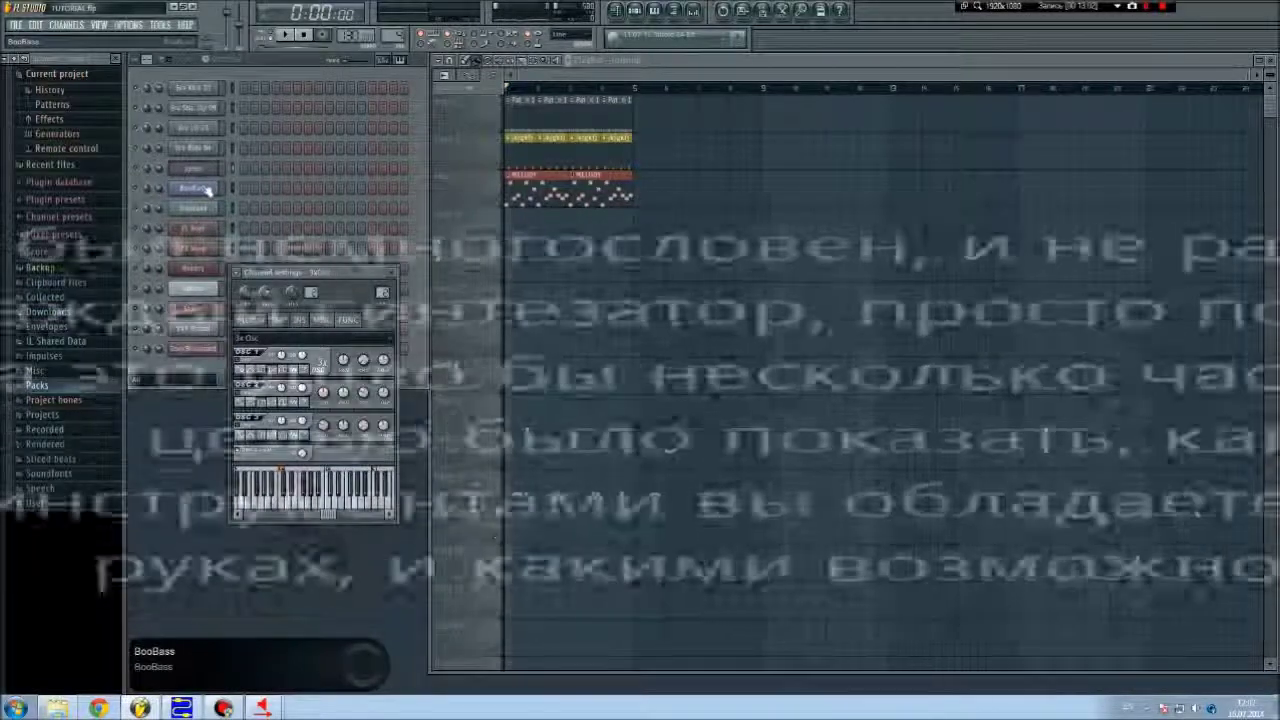
{"action": "left_click", "coordinate": [196, 189]}
{"action": "left_click", "coordinate": [199, 212]}
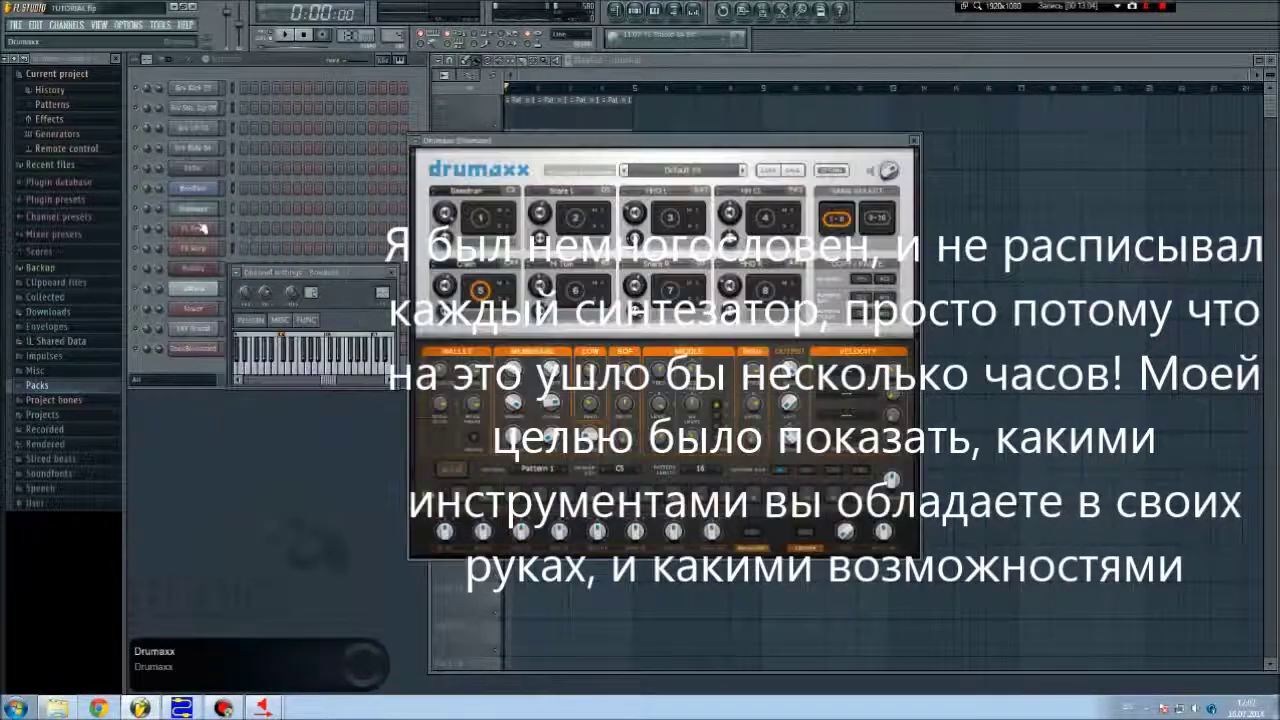
{"action": "left_click", "coordinate": [200, 231]}
{"action": "left_click", "coordinate": [196, 251]}
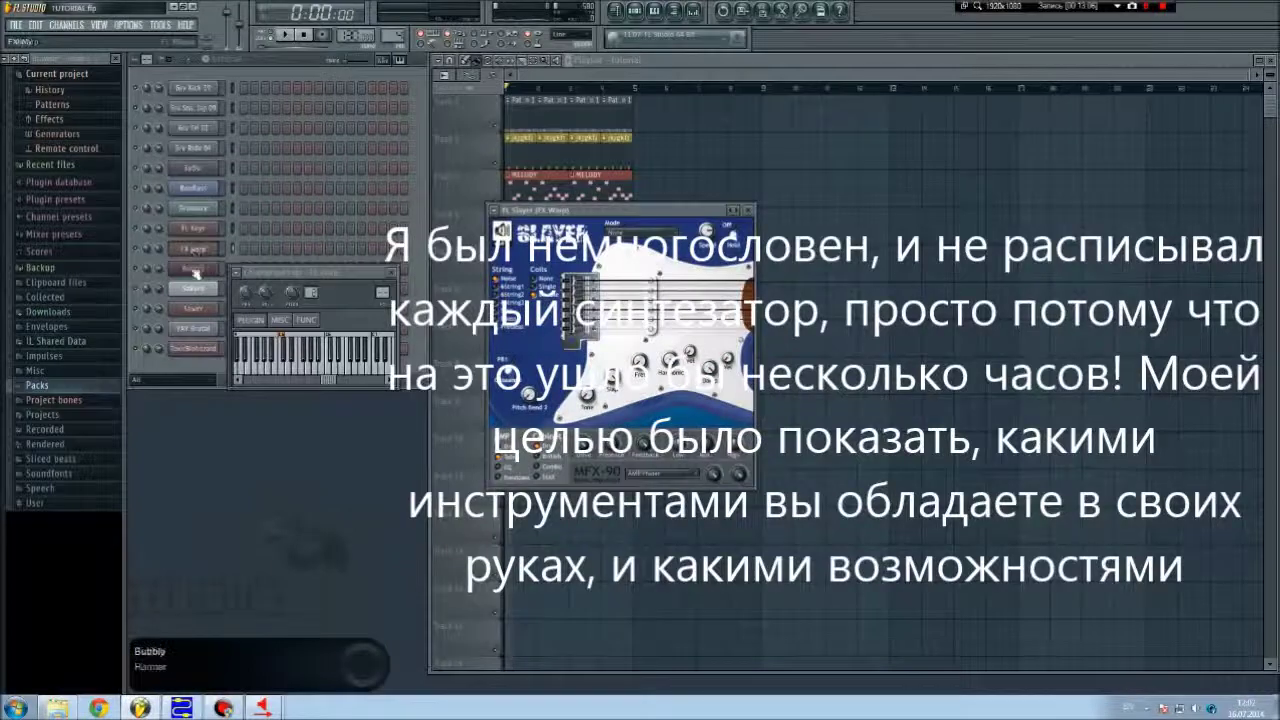
{"action": "left_click", "coordinate": [196, 268]}
{"action": "left_click", "coordinate": [196, 288]}
{"action": "left_click", "coordinate": [194, 308]}
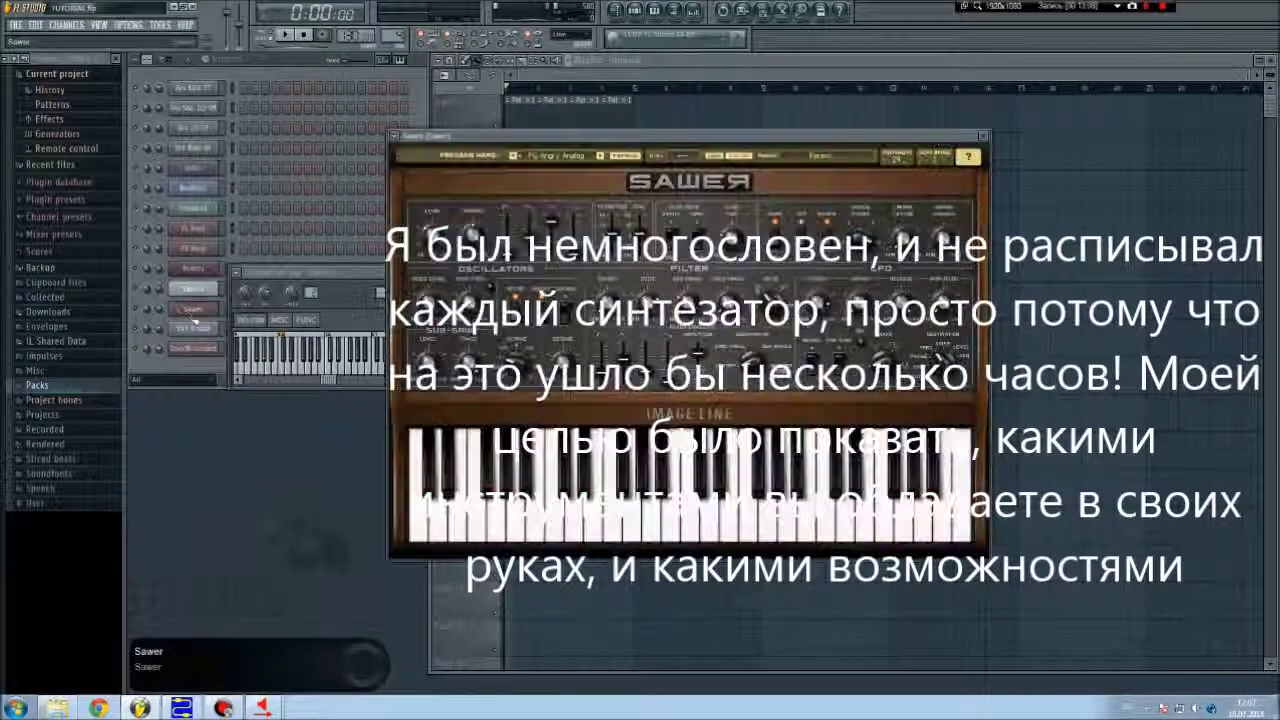
{"action": "left_click", "coordinate": [195, 328]}
{"action": "left_click", "coordinate": [196, 348]}
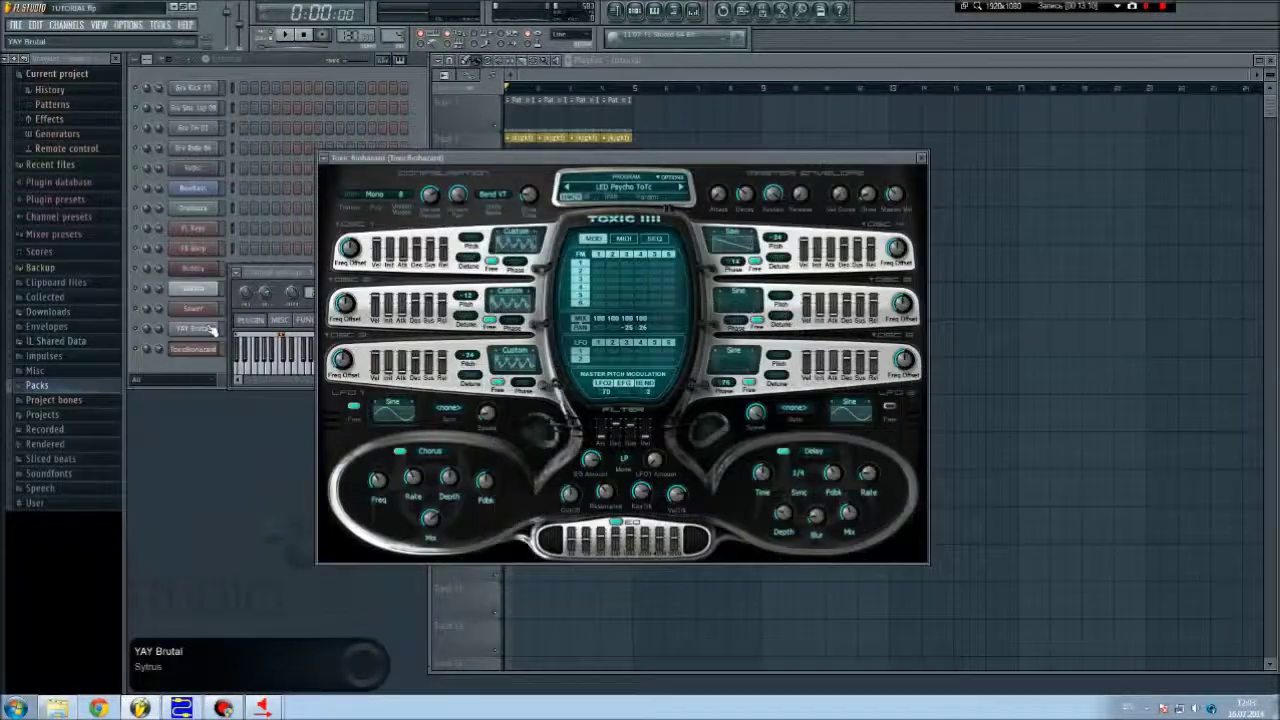
Step: Show the instrument windows again in reverse channel order, from Sytrus back up to 3x Osc
{"action": "left_click", "coordinate": [207, 329]}
{"action": "left_click", "coordinate": [200, 310]}
{"action": "left_click", "coordinate": [198, 289]}
{"action": "left_click", "coordinate": [196, 268]}
{"action": "left_click", "coordinate": [195, 248]}
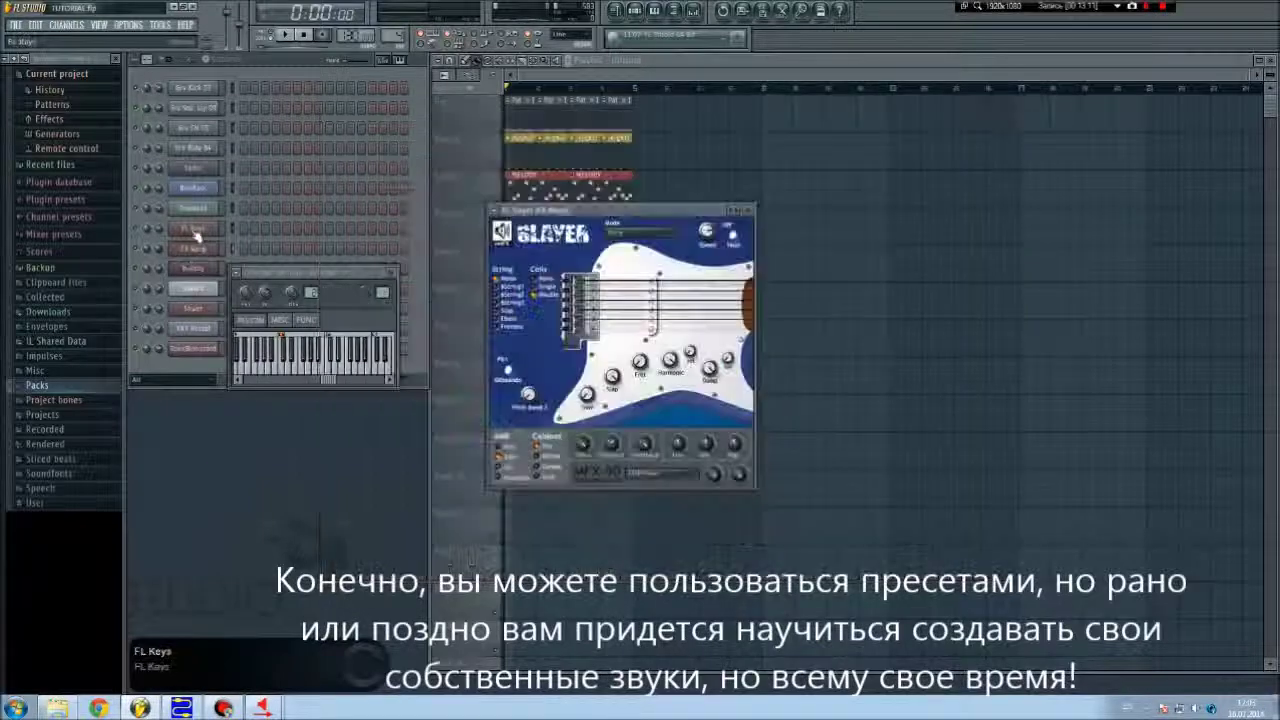
{"action": "left_click", "coordinate": [194, 228]}
{"action": "left_click", "coordinate": [194, 208]}
{"action": "left_click", "coordinate": [202, 172]}
Step: Show the instrument windows from Drumaxx down to Toxic Biohazard, and close the Toxic Biohazard and channel settings windows
{"action": "left_click", "coordinate": [195, 208]}
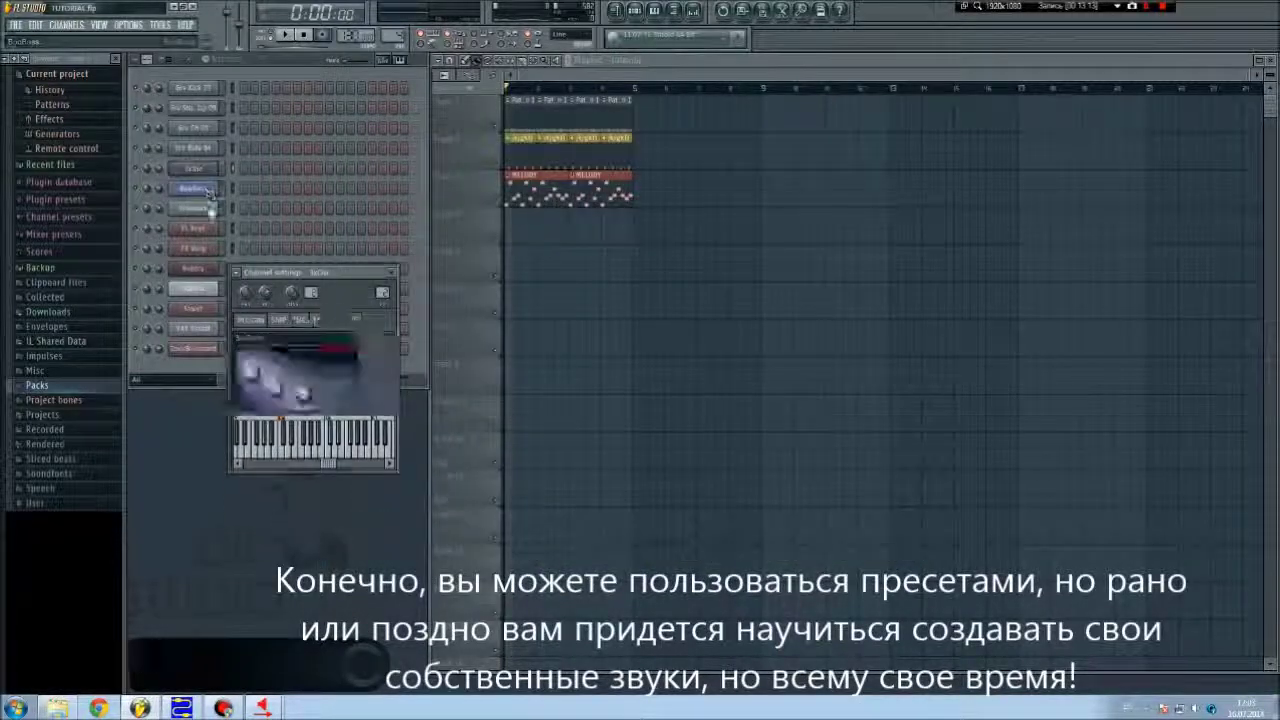
{"action": "left_click", "coordinate": [195, 228]}
{"action": "left_click", "coordinate": [195, 248]}
{"action": "left_click", "coordinate": [196, 268]}
{"action": "left_click", "coordinate": [197, 289]}
{"action": "left_click", "coordinate": [198, 310]}
{"action": "left_click", "coordinate": [199, 329]}
{"action": "left_click", "coordinate": [200, 350]}
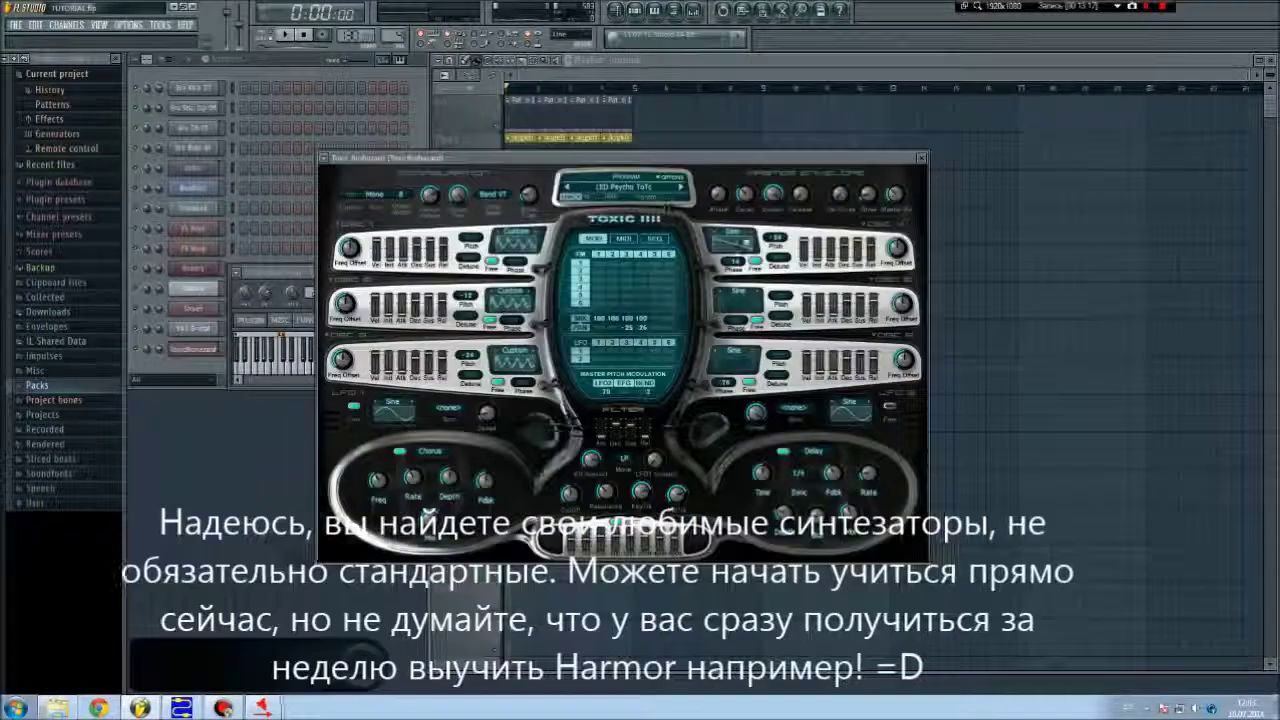
{"action": "left_click", "coordinate": [922, 160]}
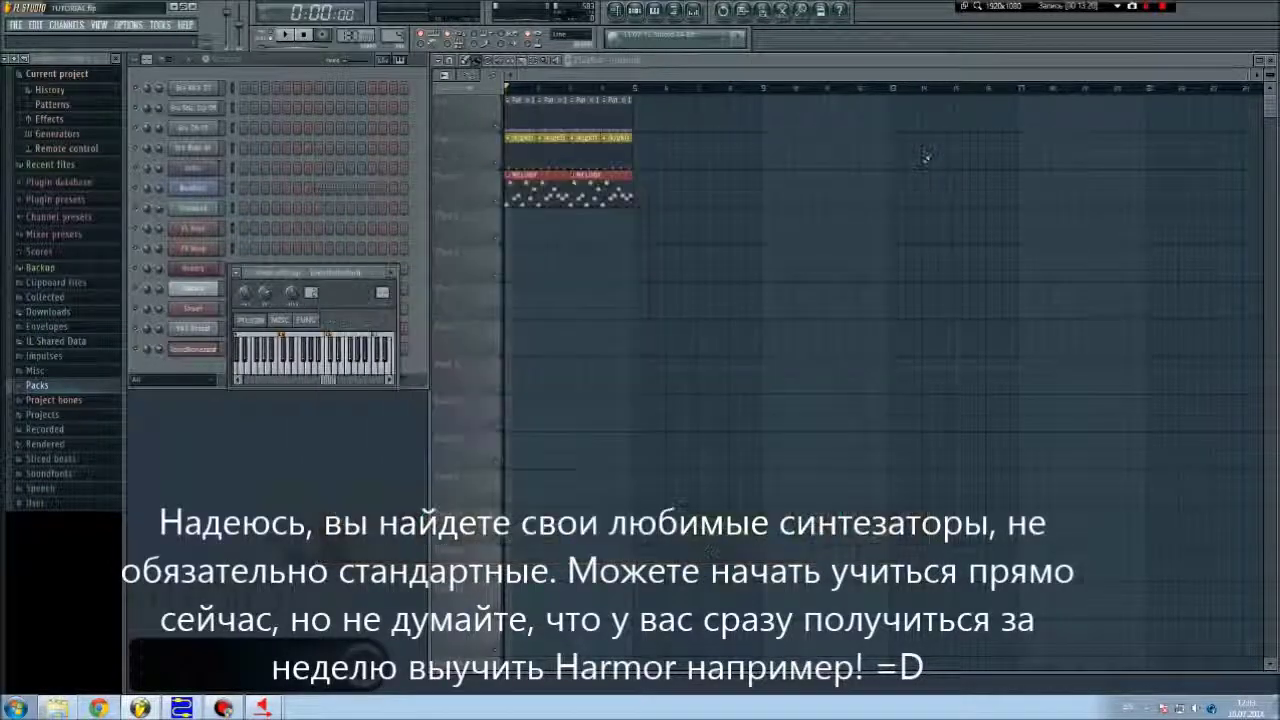
{"action": "left_click", "coordinate": [391, 272]}
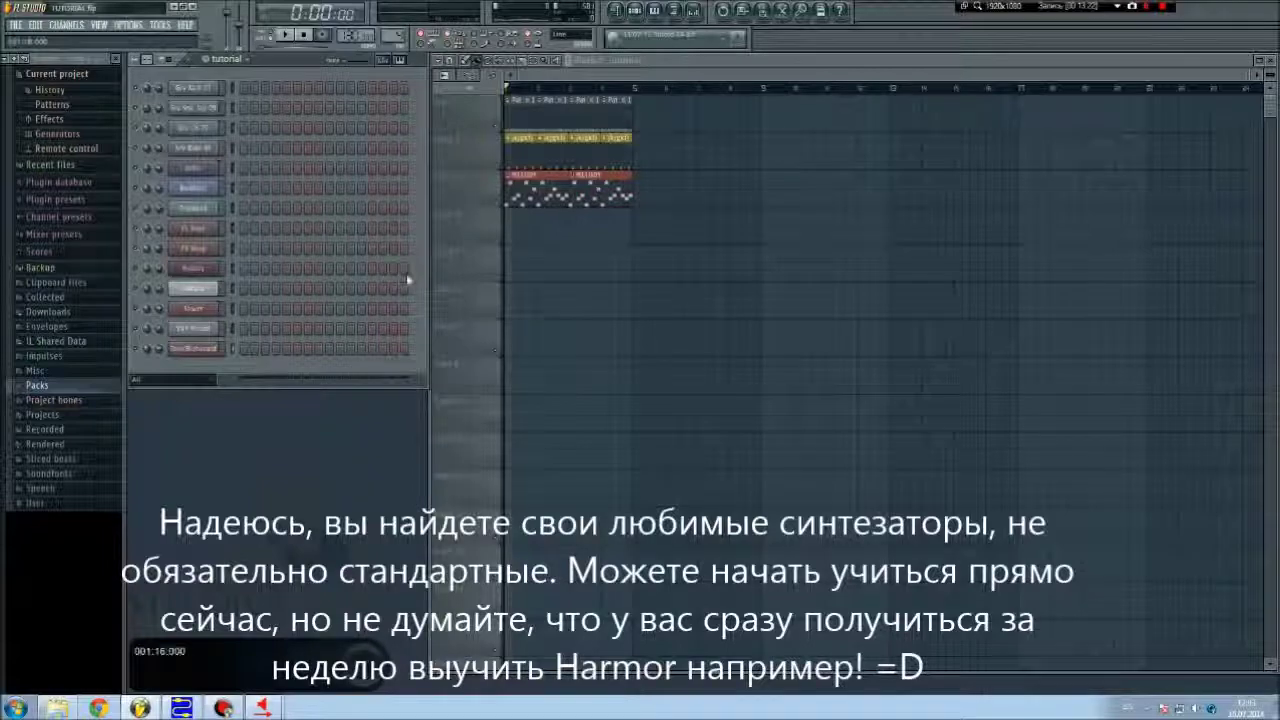